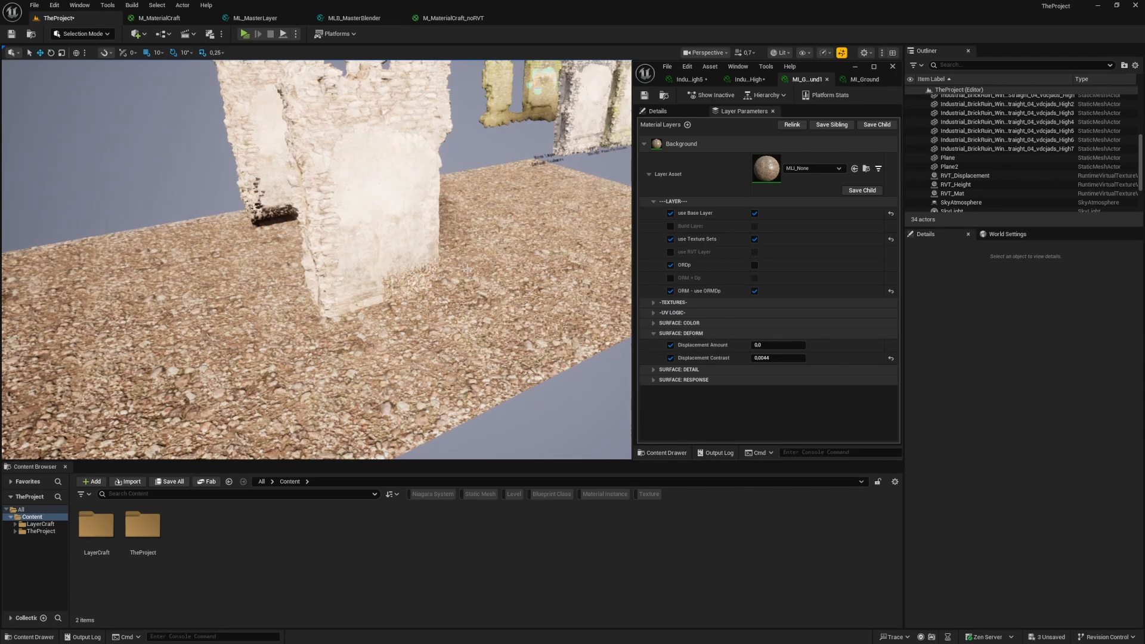
# Select the two joined brick-ruin wall pieces standing on the ground and lower them beneath the ground surface
pyautogui.click(384, 211)
pyautogui.keyDown('ctrl'); pyautogui.click(267, 168); pyautogui.keyUp('ctrl')
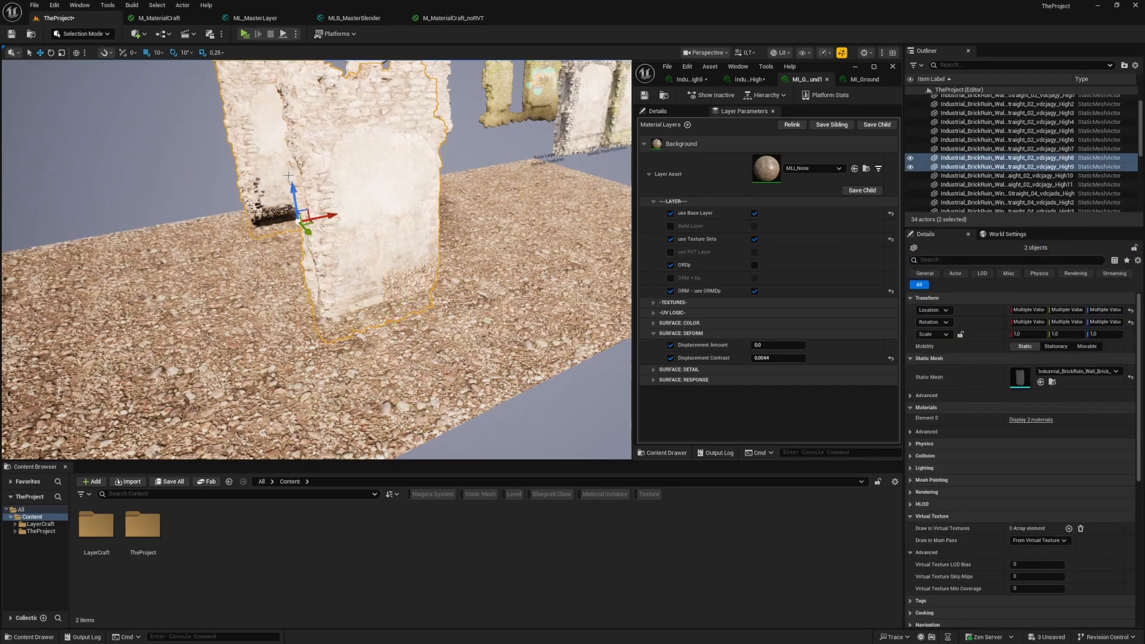
pyautogui.moveTo(293, 186); pyautogui.dragTo(317, 331)
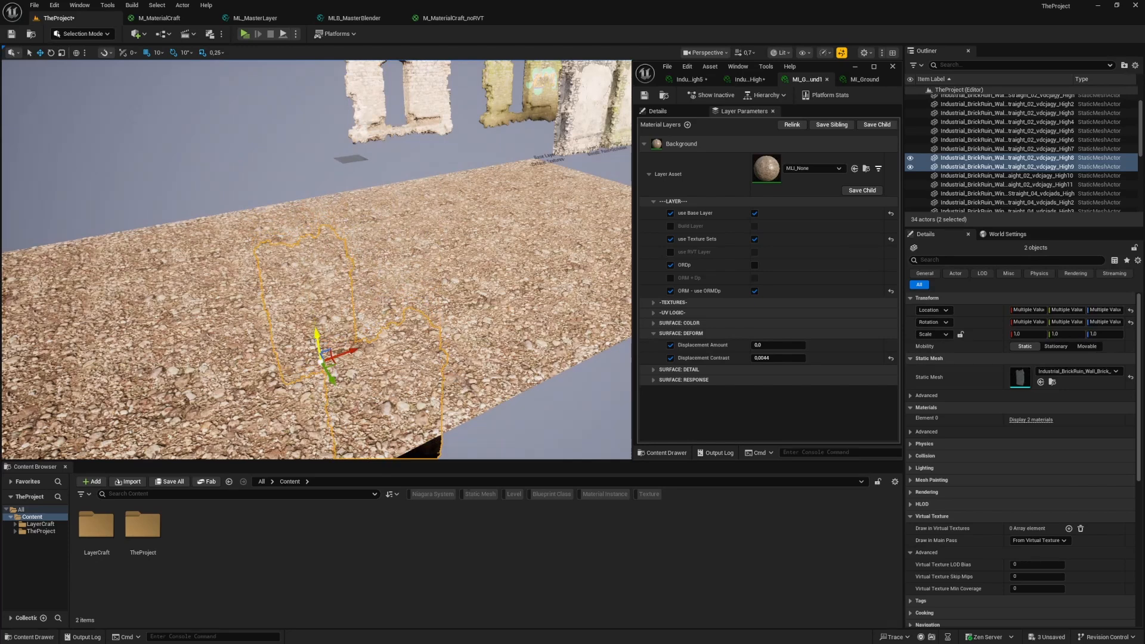
# Inspect both ground planes in wireframe view, return to lit view and select Plane
pyautogui.click(434, 280)
pyautogui.moveTo(434, 281); pyautogui.dragTo(277, 286, button='right')
pyautogui.click(286, 286)
pyautogui.hotkey('alt', '2')
pyautogui.moveTo(403, 256); pyautogui.dragTo(462, 256, button='right')
pyautogui.hotkey('alt', '4')
pyautogui.click(379, 253)
pyautogui.moveTo(379, 253); pyautogui.dragTo(360, 268, button='right')
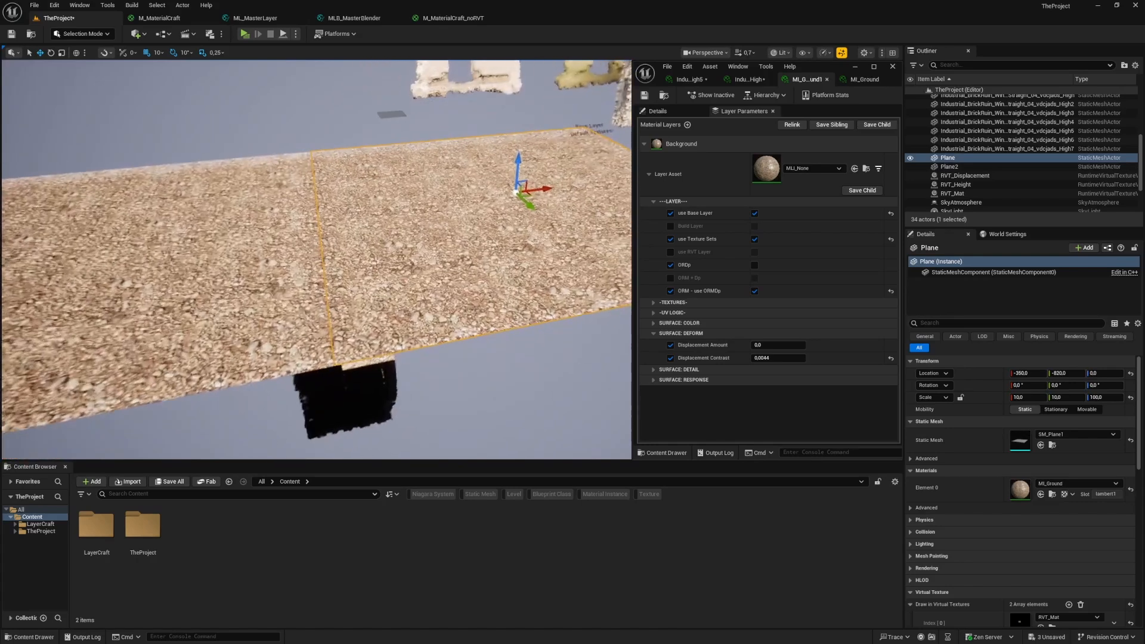
# Locate Plane's mesh asset in the Content Browser and select the ground planes in turn to compare them
pyautogui.click(1052, 445)
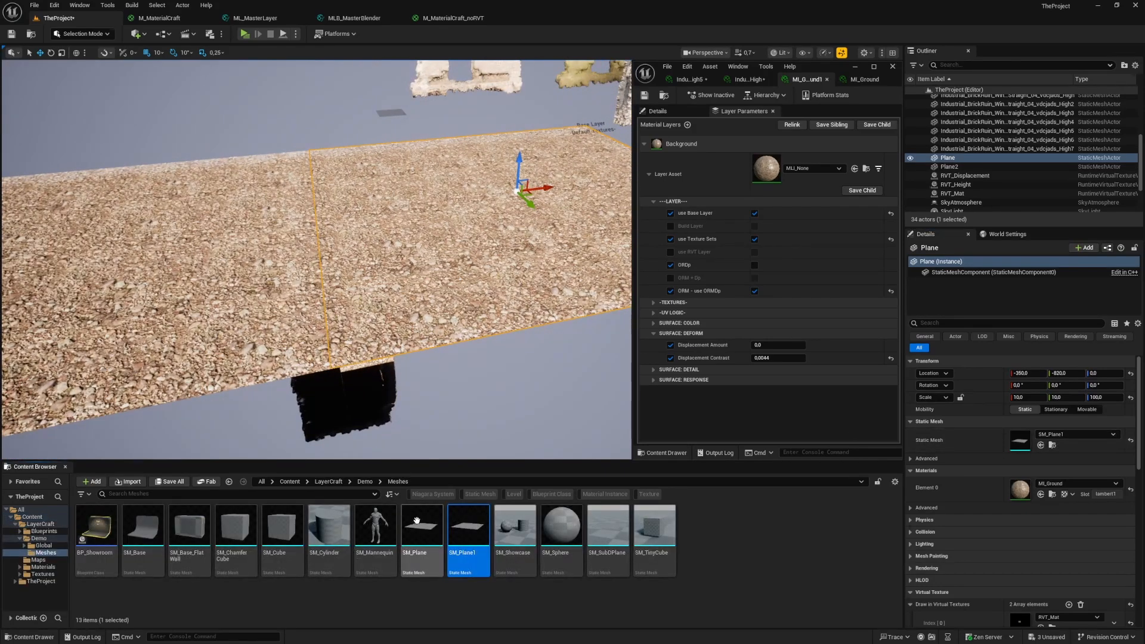
pyautogui.click(262, 262)
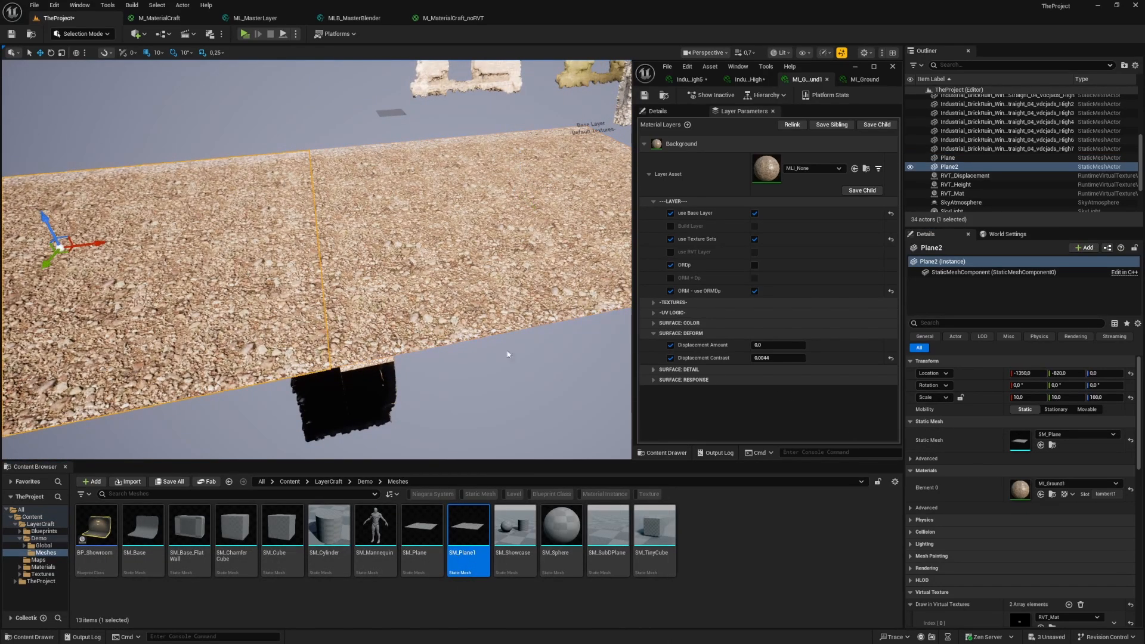
pyautogui.moveTo(262, 262); pyautogui.dragTo(230, 261, button='right')
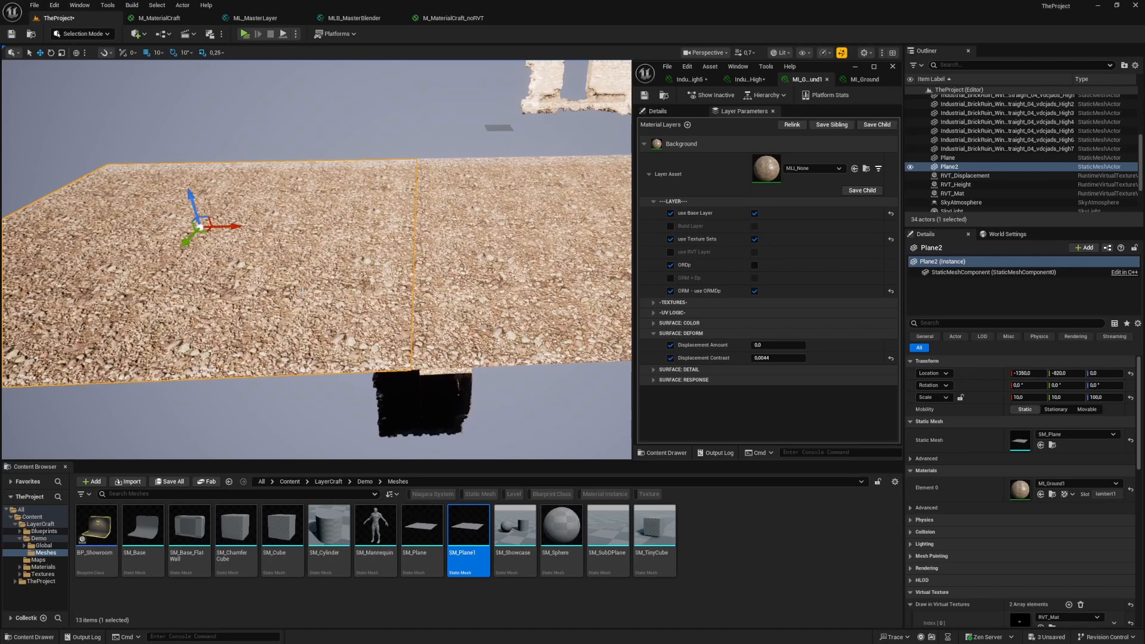
pyautogui.click(495, 262)
pyautogui.moveTo(495, 262); pyautogui.dragTo(528, 264, button='right')
pyautogui.click(292, 274)
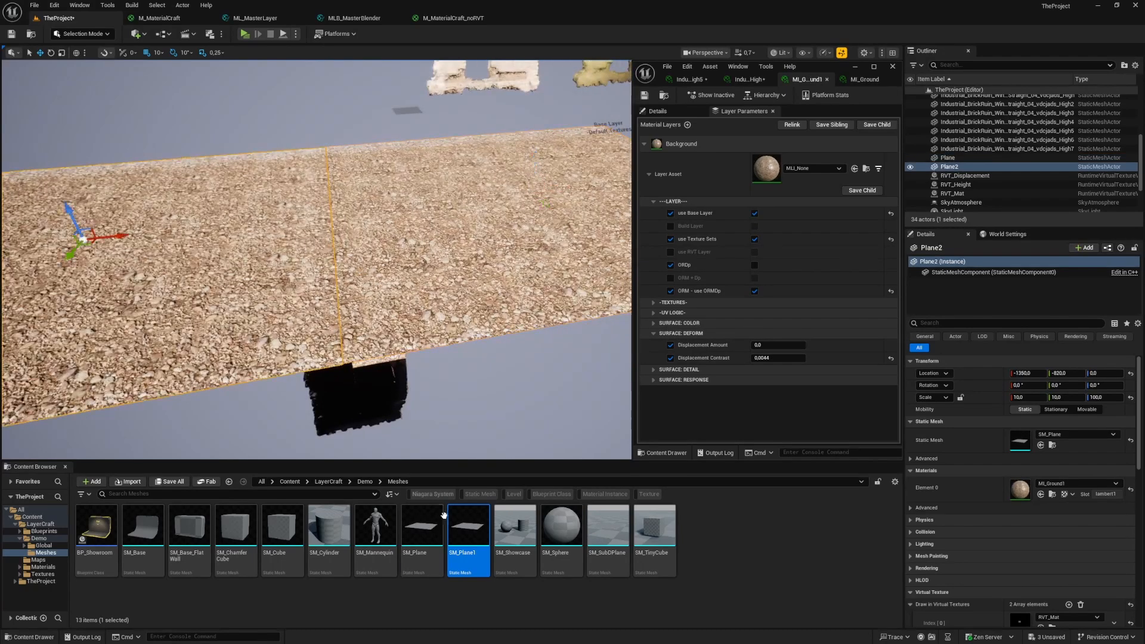
# Check the Nanite options of the SM_Plane and SM_Plane1 meshes
pyautogui.rightClick(429, 520)
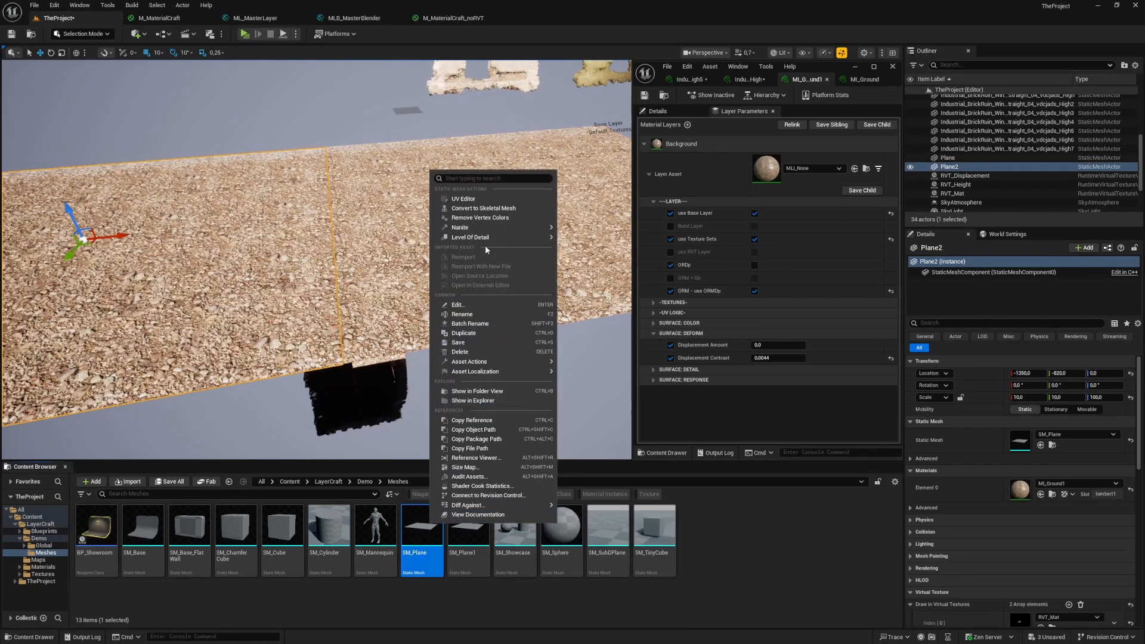
pyautogui.moveTo(499, 231)
pyautogui.click(394, 257)
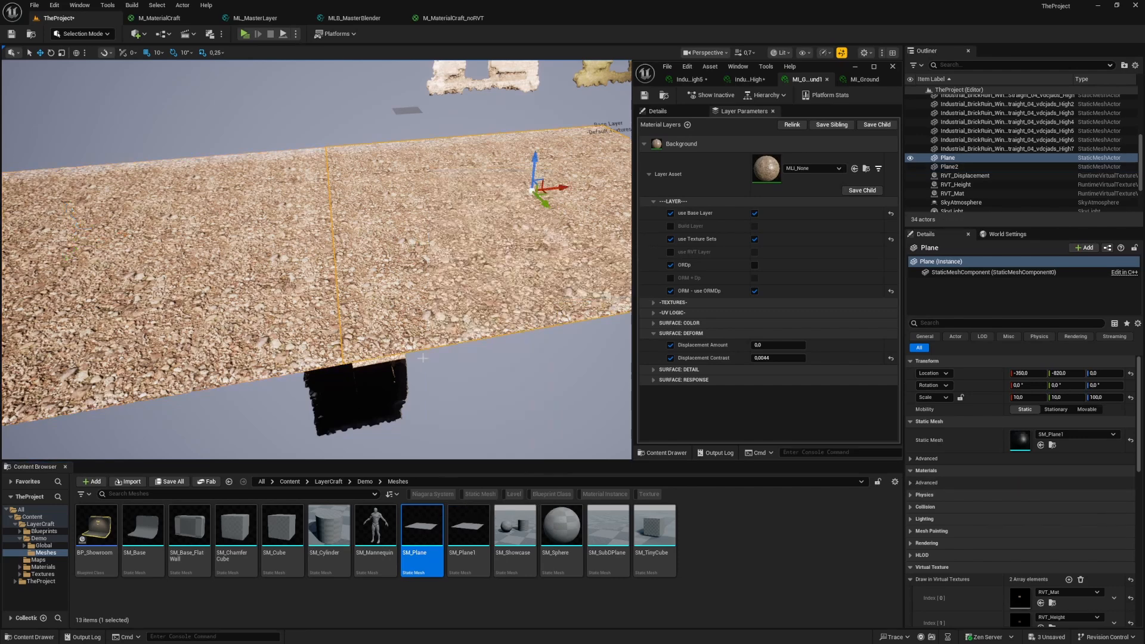
pyautogui.click(470, 528)
pyautogui.rightClick(470, 528)
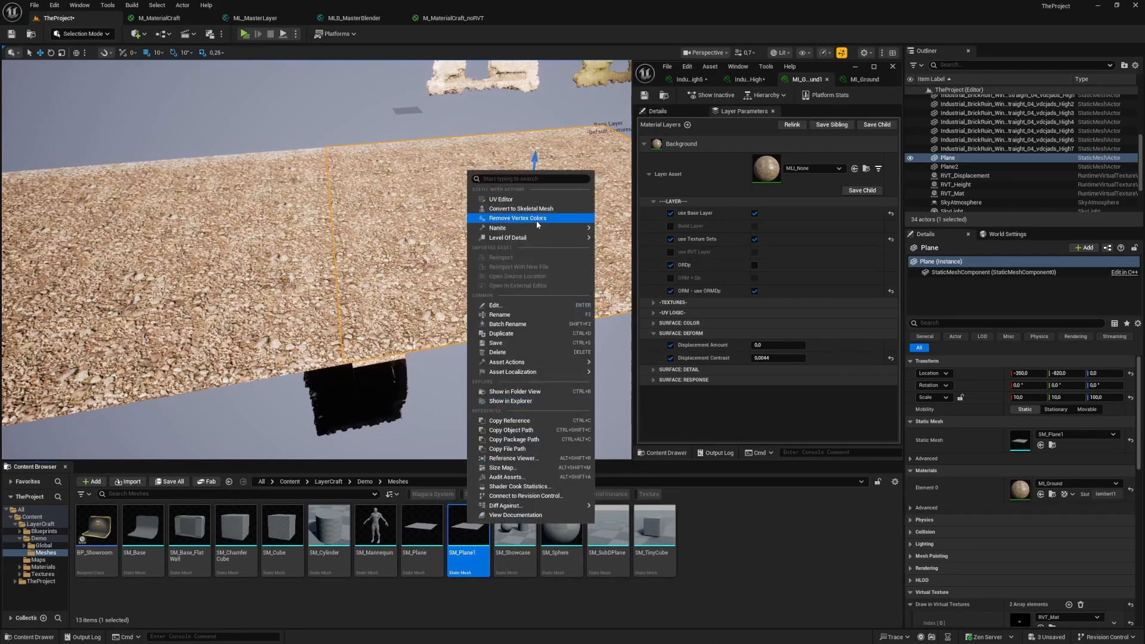
pyautogui.moveTo(536, 228)
pyautogui.click(647, 249)
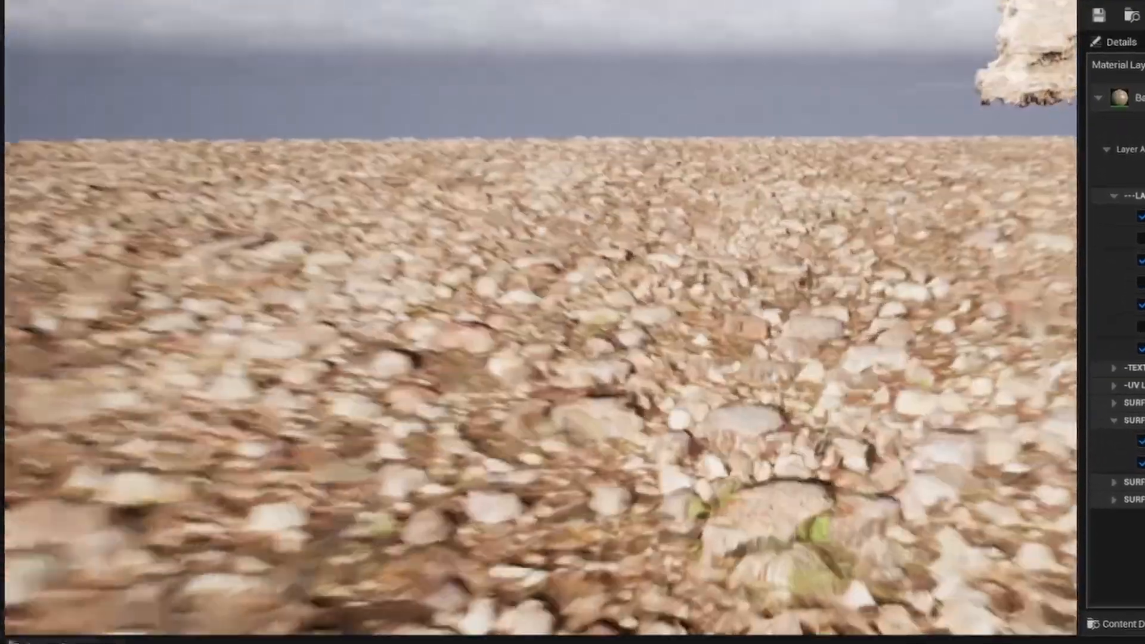
# Examine the stone displacement up close on both sides of the seam between Plane and Plane2
pyautogui.moveTo(572, 322); pyautogui.dragTo(358, 356, button='right')
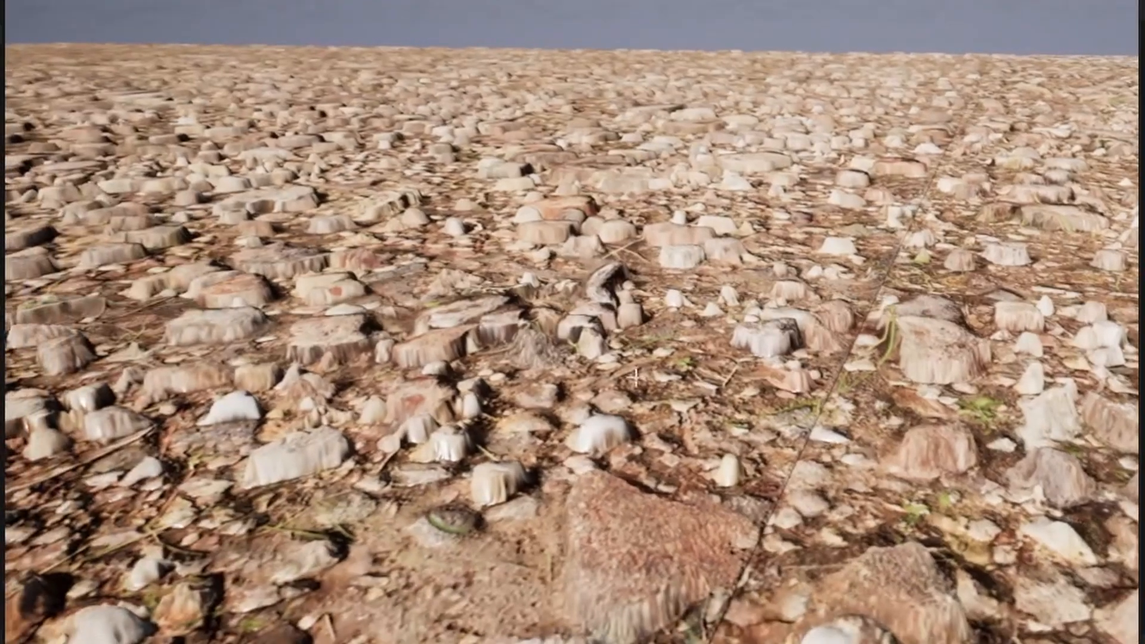
pyautogui.click(642, 314)
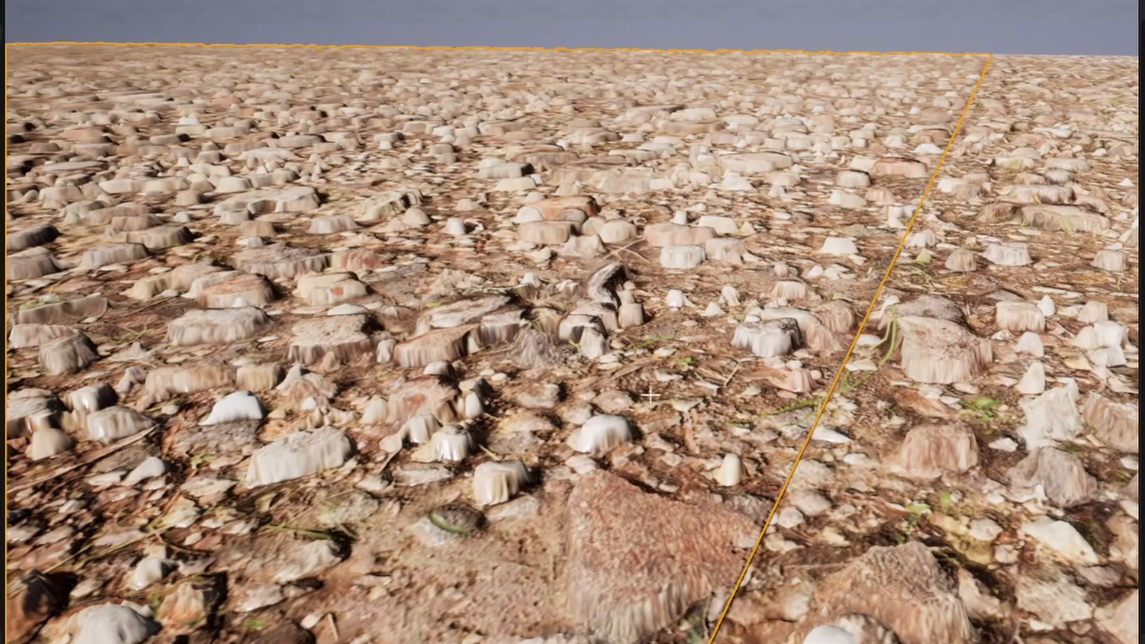
pyautogui.moveTo(650, 395); pyautogui.dragTo(900, 345, button='right')
pyautogui.press('s')
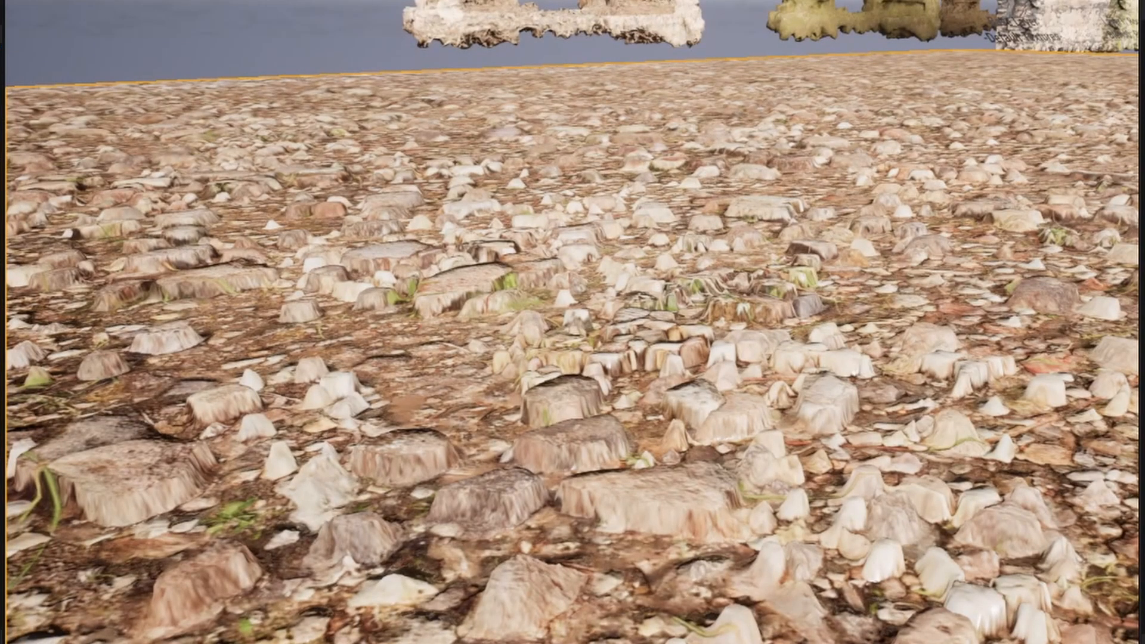
pyautogui.moveTo(849, 382); pyautogui.dragTo(587, 357, button='right')
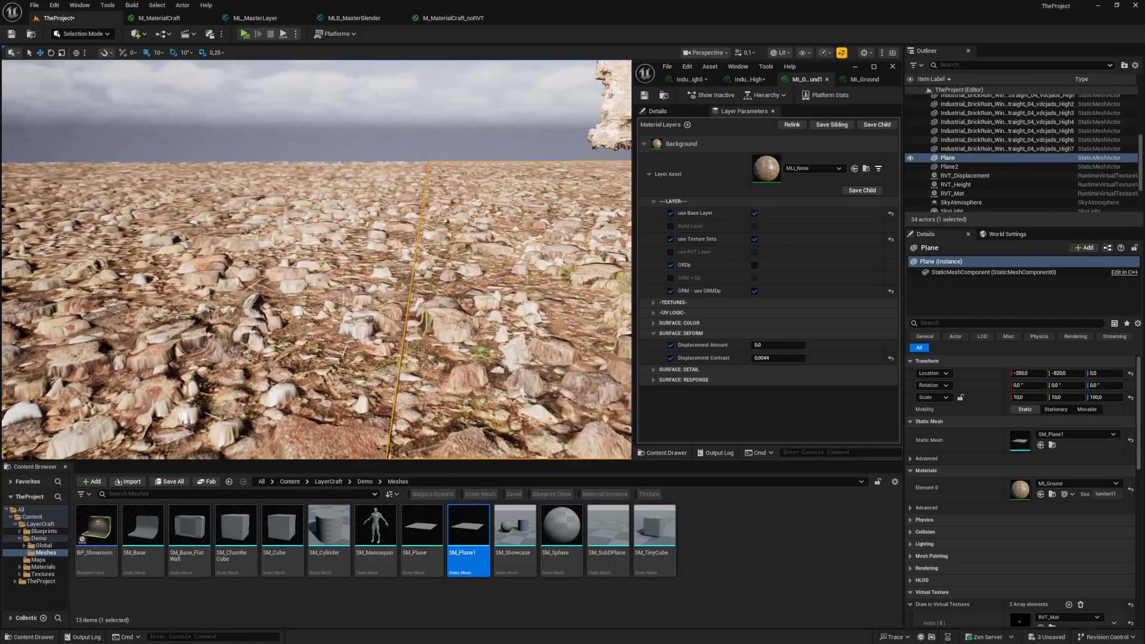
pyautogui.click(343, 298)
pyautogui.press('a')
pyautogui.moveTo(344, 299); pyautogui.dragTo(282, 326, button='right')
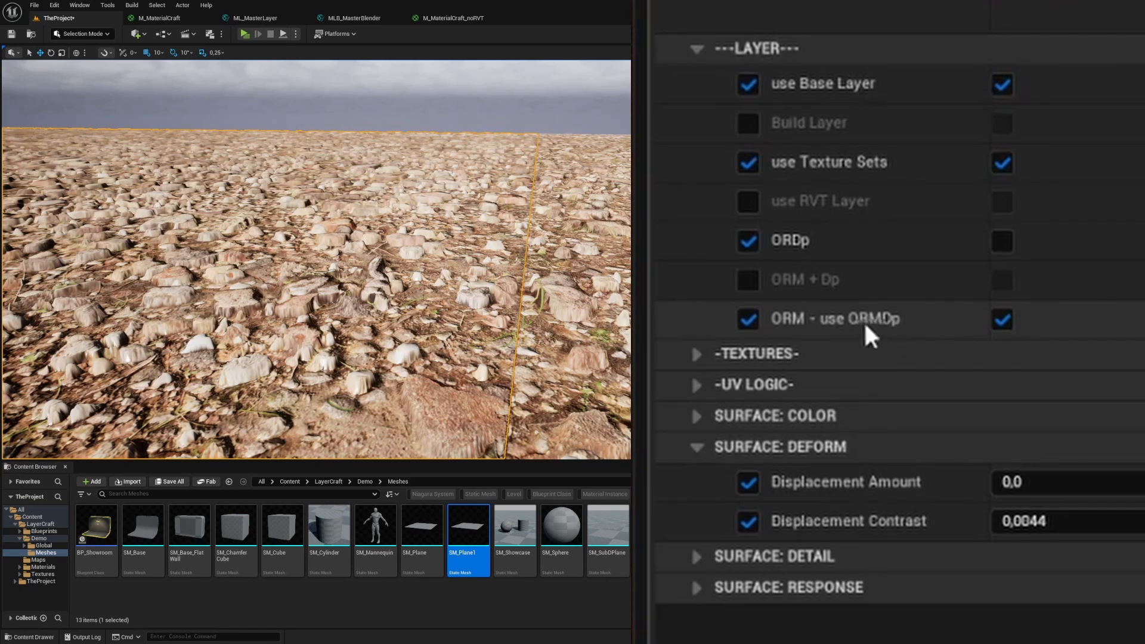
# Review the texture assignments and material property overrides of Plane2's ground material instance
pyautogui.scroll(-1, 708, 399)
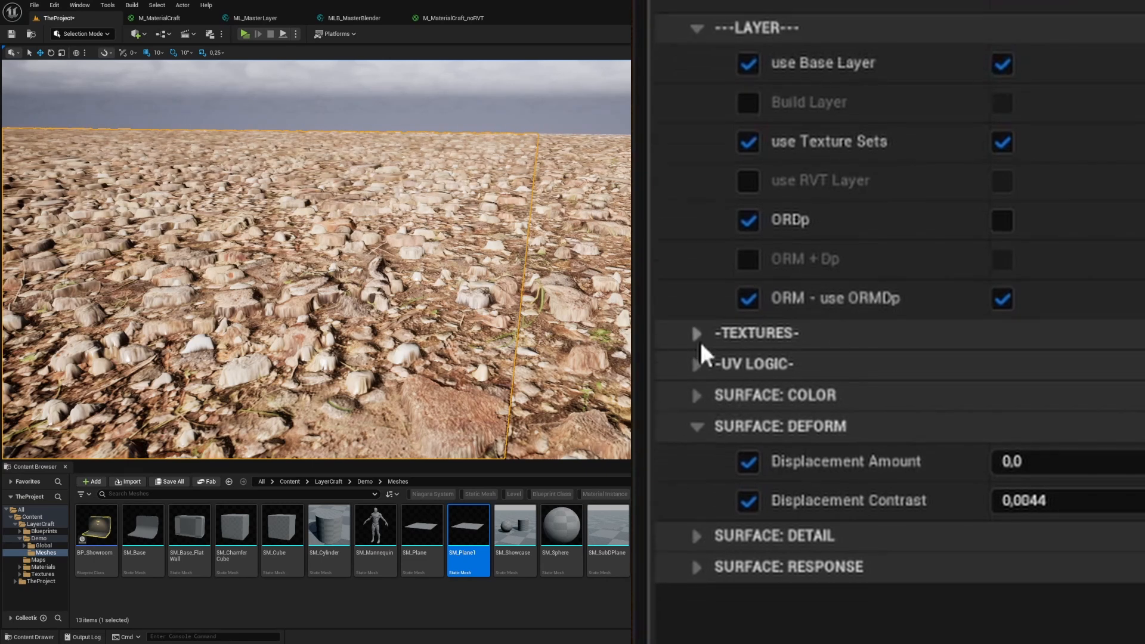
pyautogui.click(698, 335)
pyautogui.scroll(-3, 1013, 506)
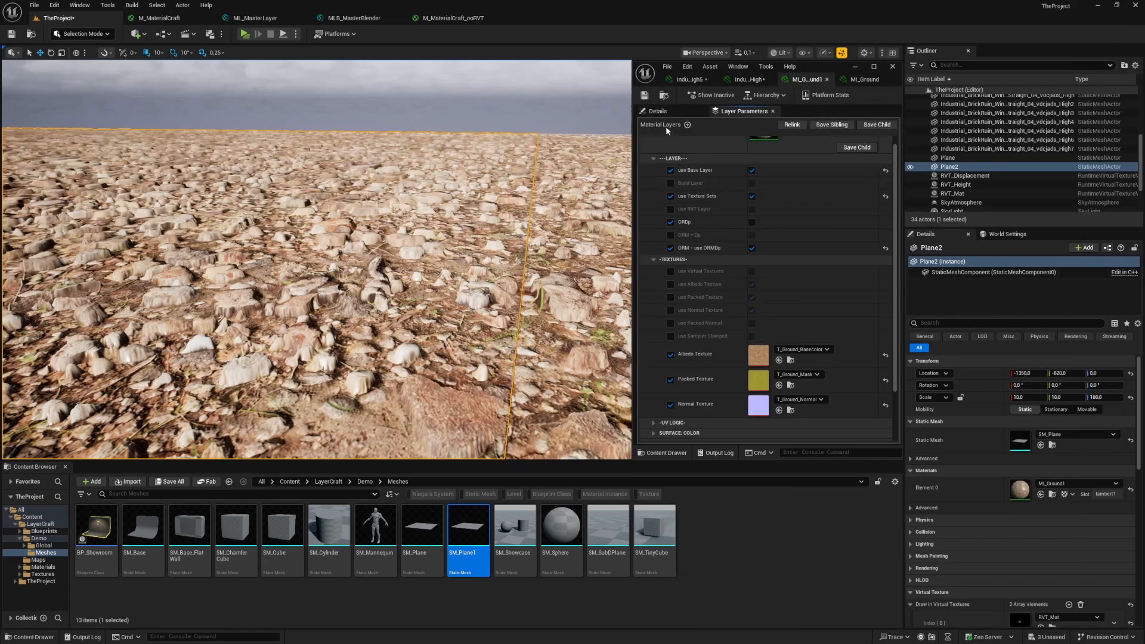
pyautogui.click(658, 111)
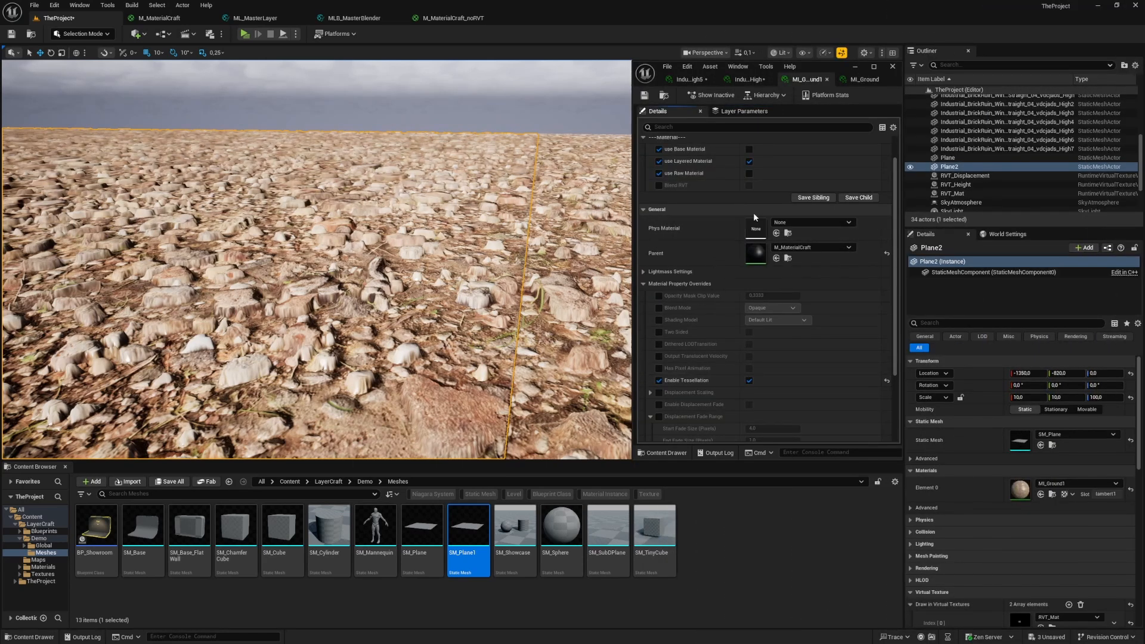
pyautogui.click(738, 112)
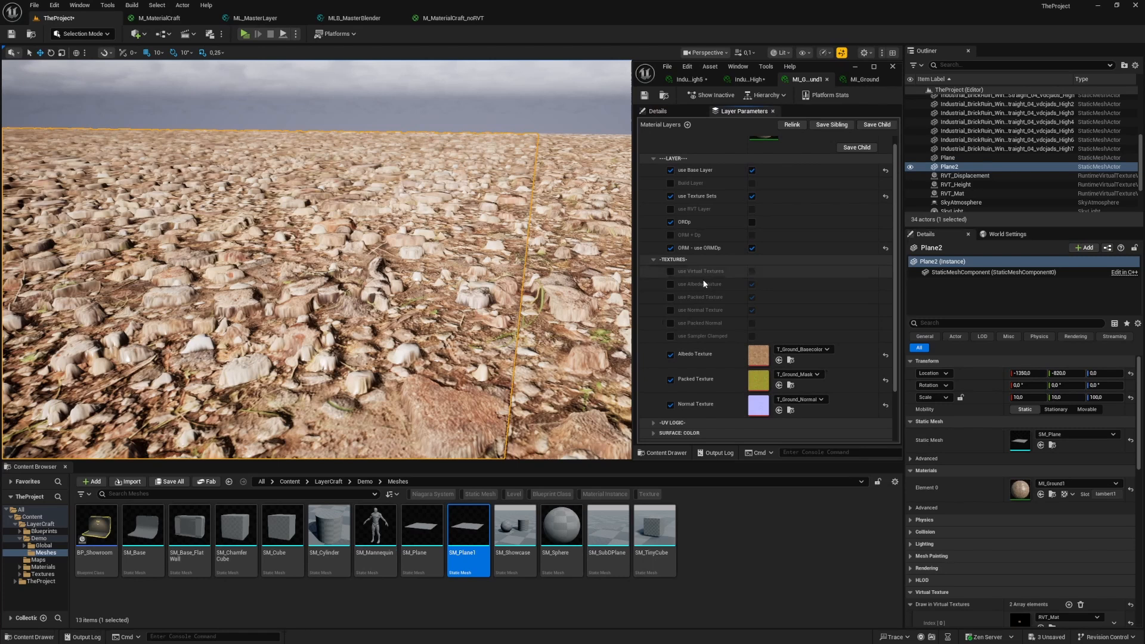
pyautogui.click(653, 259)
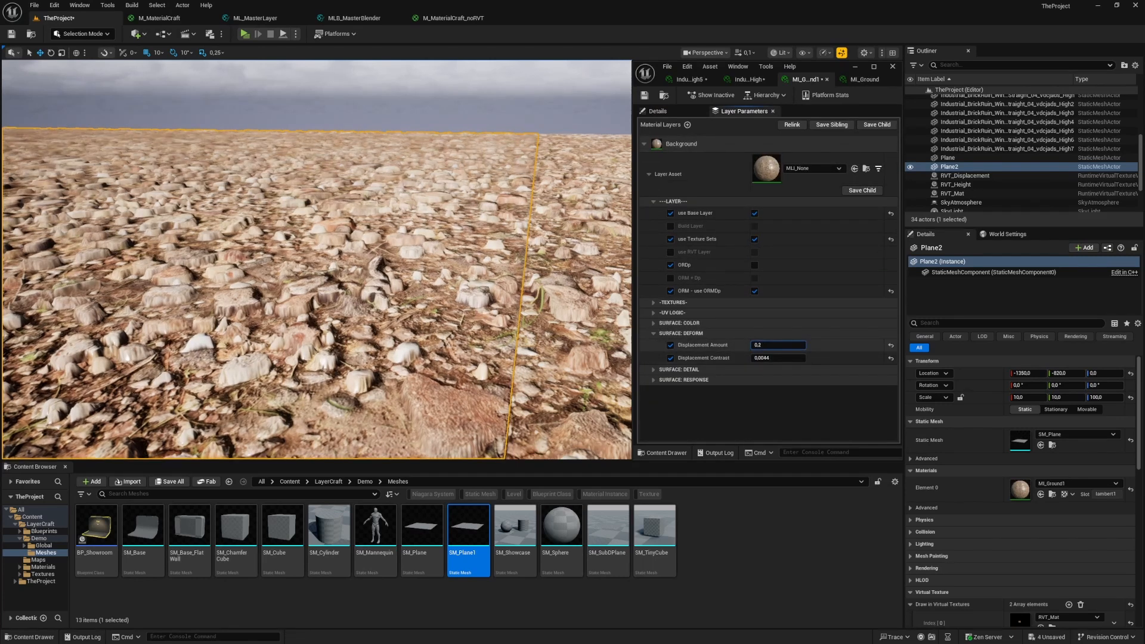
# Try a negative Displacement Amount on Plane2's ground material and reset it to its default
pyautogui.moveTo(779, 345); pyautogui.dragTo(745, 346)
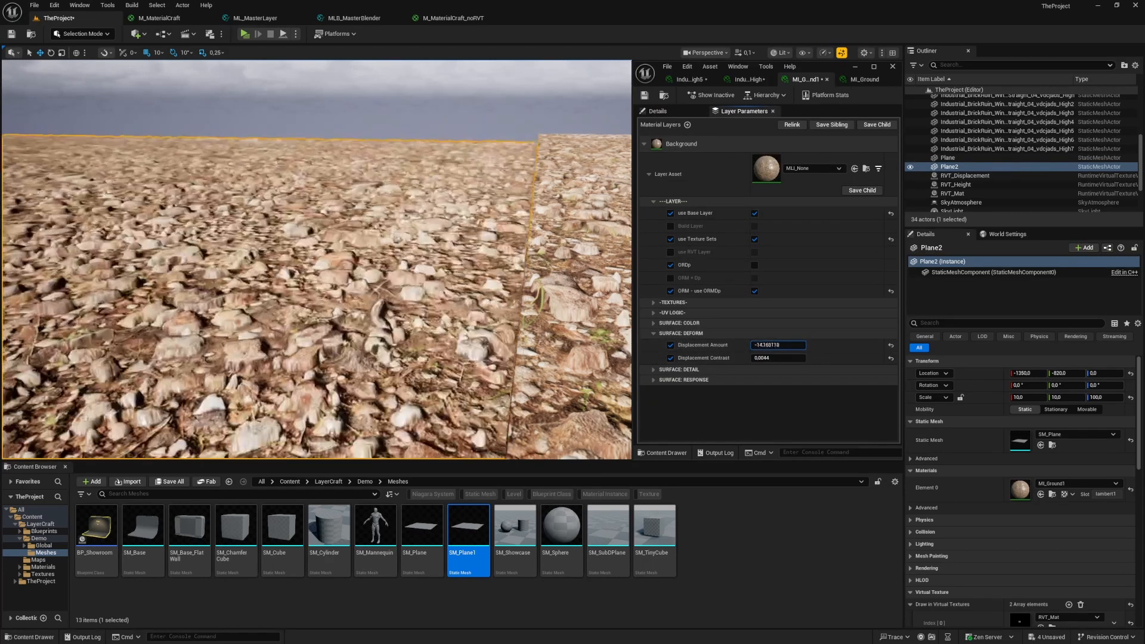
pyautogui.click(890, 345)
pyautogui.moveTo(524, 334); pyautogui.dragTo(575, 335, button='right')
pyautogui.press('g')
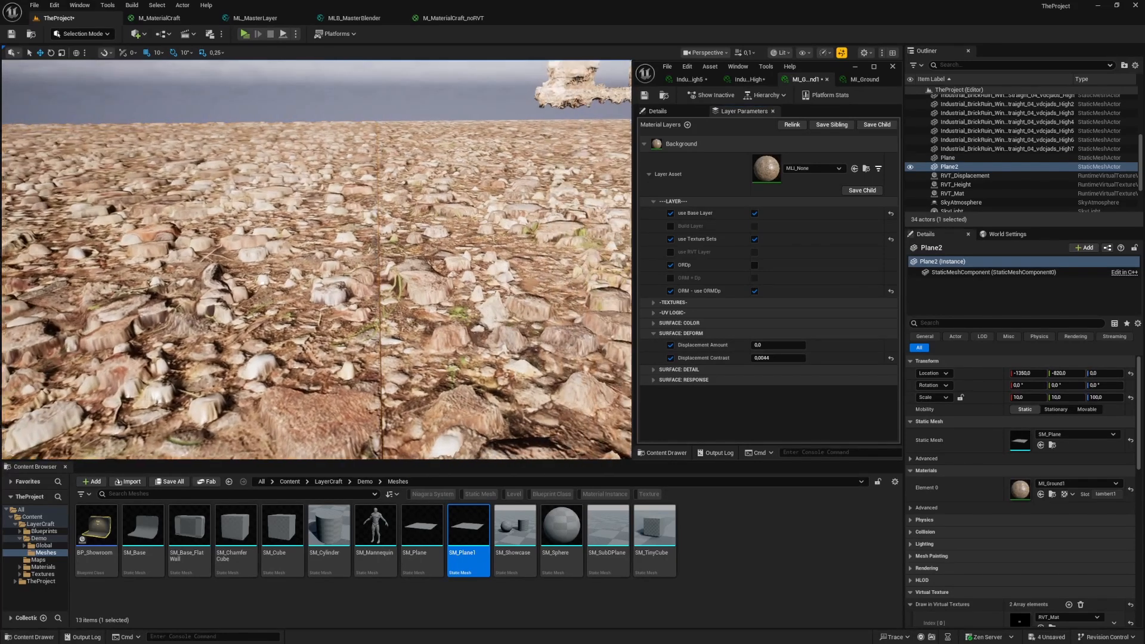
pyautogui.moveTo(478, 337); pyautogui.dragTo(456, 360, button='right')
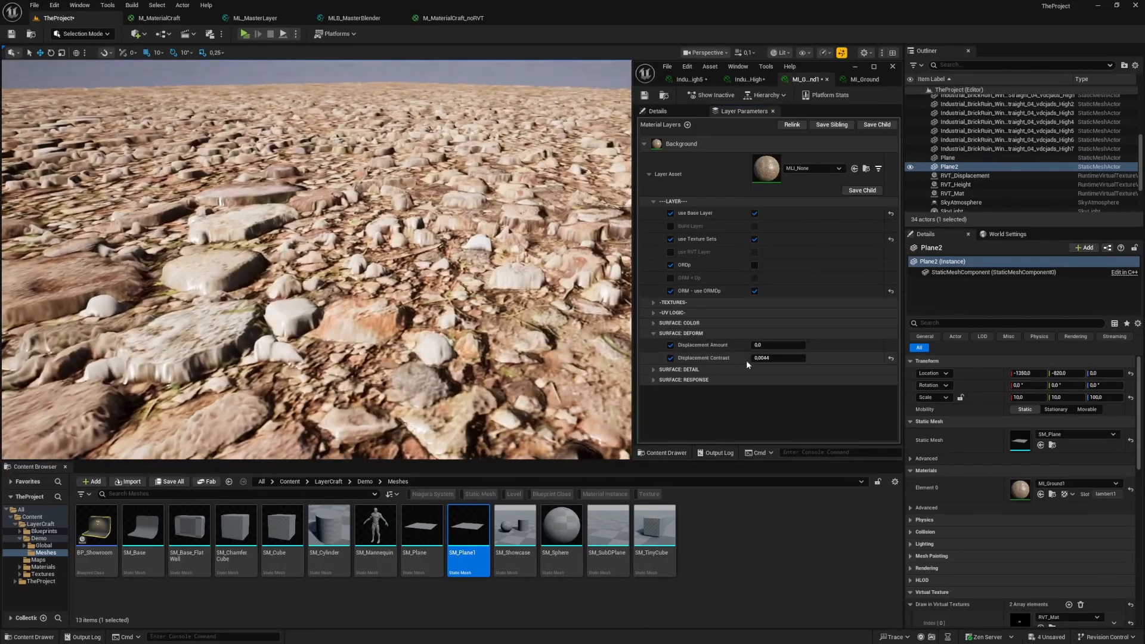
# Set the Displacement Contrast of Plane2's ground material to 0.0036
pyautogui.moveTo(766, 357)
pyautogui.mouseDown()
pyautogui.moveTo(793, 358)
pyautogui.moveTo(769, 358)
pyautogui.mouseUp()
pyautogui.moveTo(536, 340); pyautogui.dragTo(507, 331, button='right')
pyautogui.moveTo(450, 300); pyautogui.dragTo(567, 286, button='right')
# Select Plane, check its geometry in wireframe view and return to lit view
pyautogui.click(449, 300)
pyautogui.hotkey('alt', '2')
pyautogui.moveTo(449, 300); pyautogui.dragTo(446, 299, button='right')
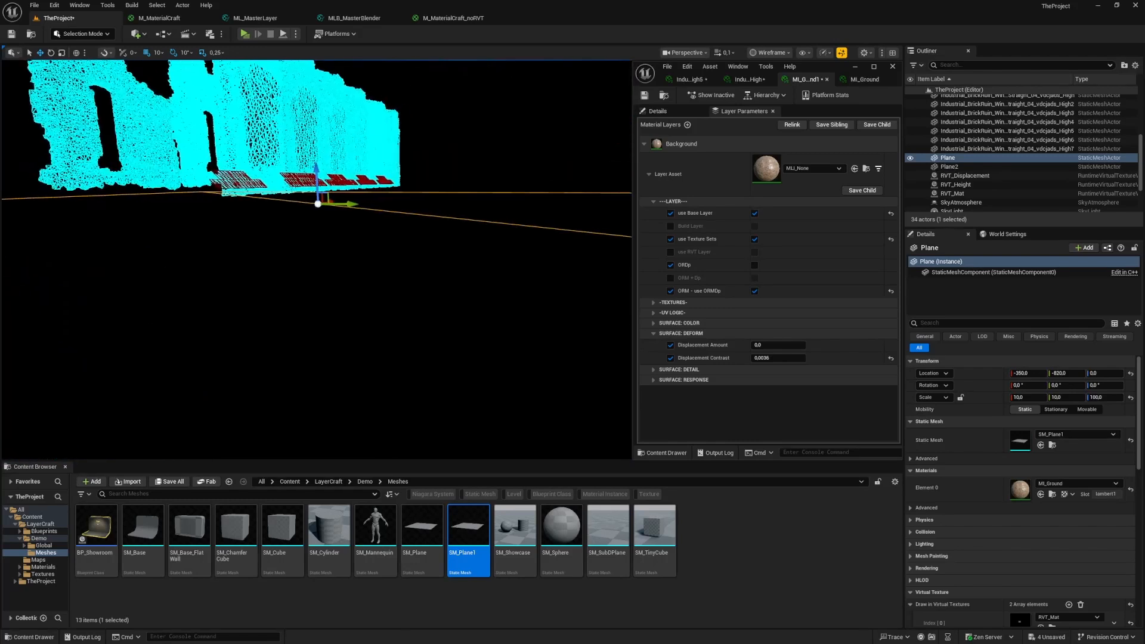
pyautogui.hotkey('alt', '4')
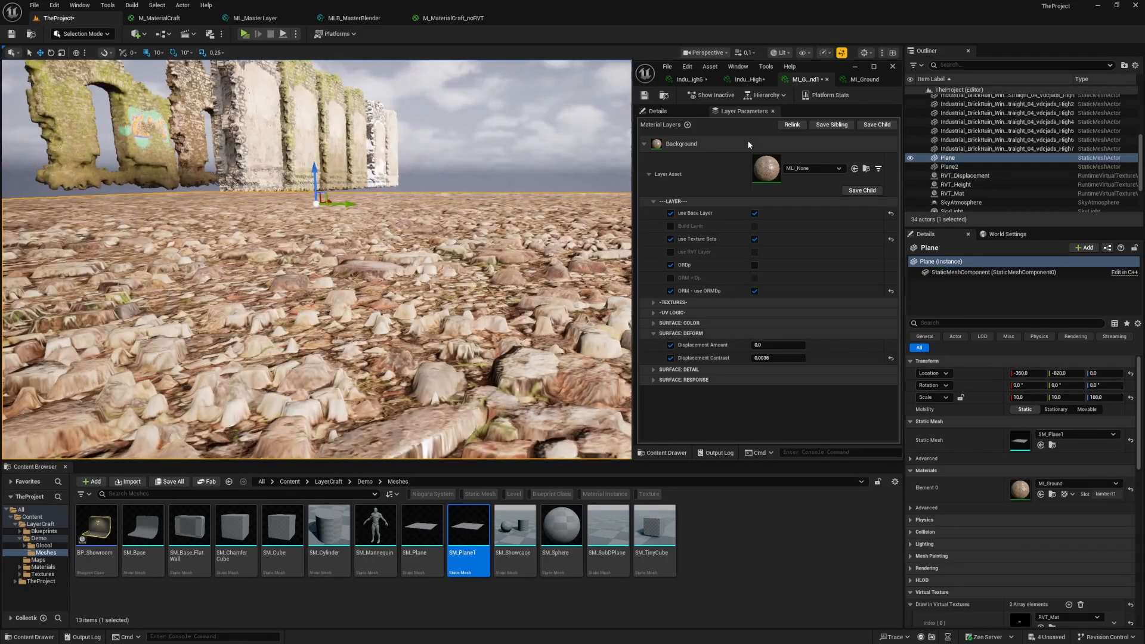
# Open the MI_Ground material instance and examine its UV Logic fake displacement settings against the ground surface
pyautogui.click(863, 79)
pyautogui.moveTo(563, 195); pyautogui.dragTo(405, 221, button='right')
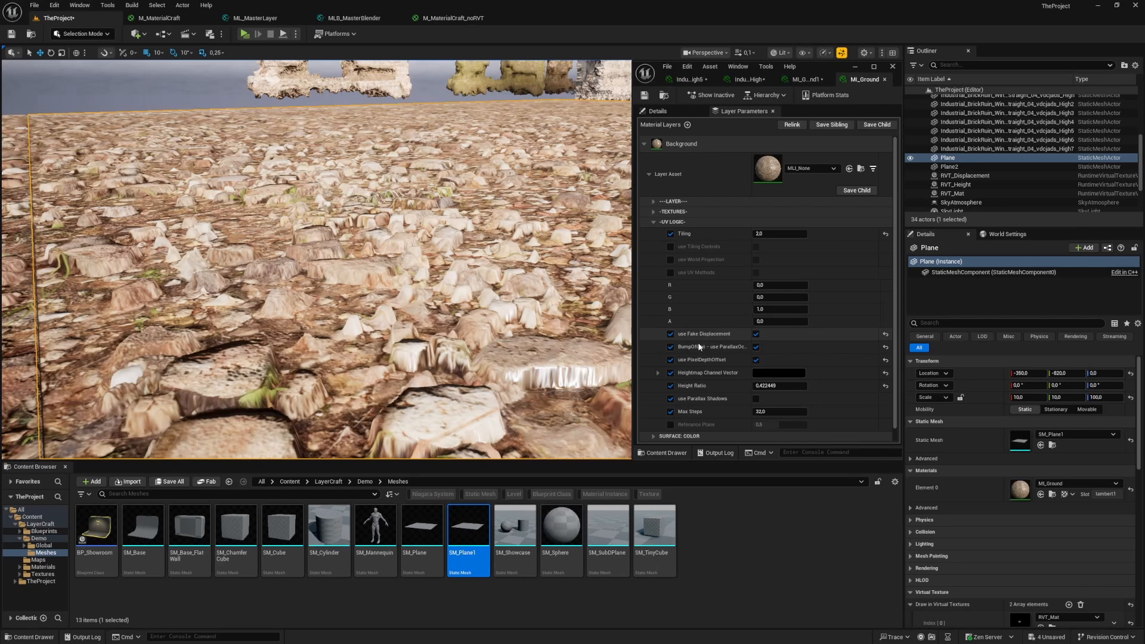
pyautogui.moveTo(750, 348); pyautogui.dragTo(792, 350)
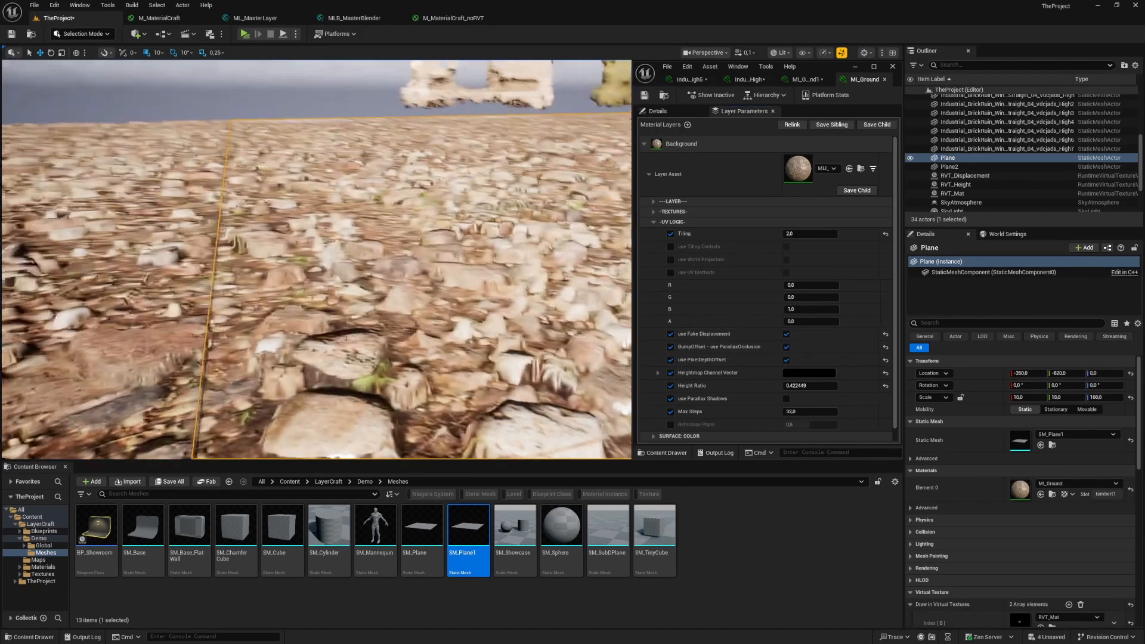
pyautogui.moveTo(316, 260)
pyautogui.mouseDown(button='right')
pyautogui.moveTo(307, 262)
pyautogui.moveTo(394, 252)
pyautogui.moveTo(314, 261)
pyautogui.mouseUp(button='right')
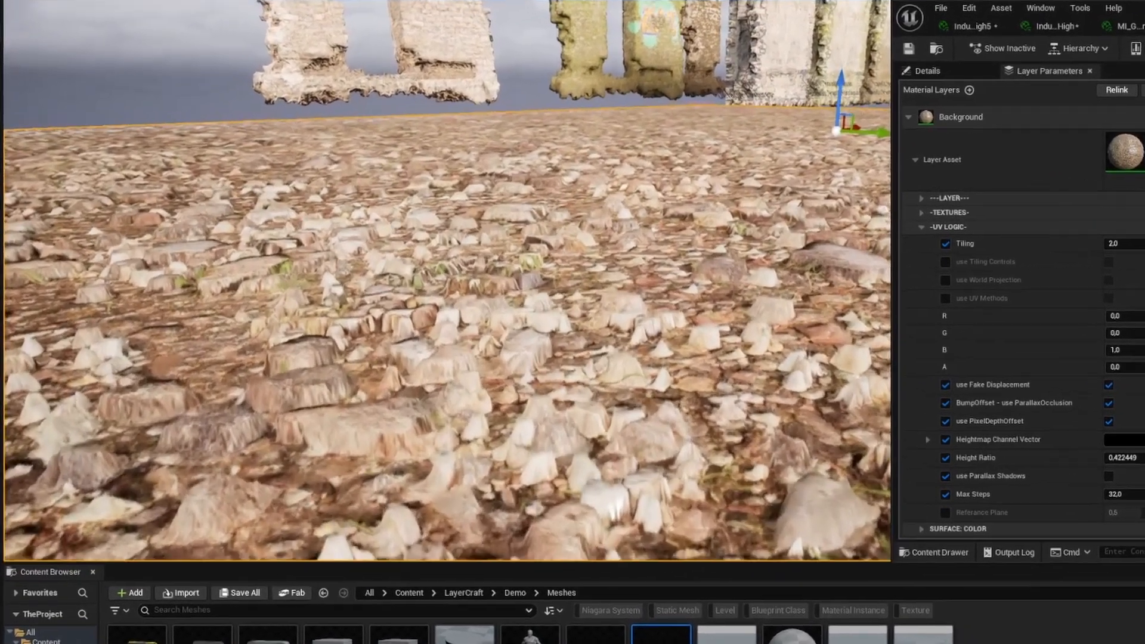
pyautogui.moveTo(393, 286); pyautogui.dragTo(352, 290, button='right')
pyautogui.press('a')
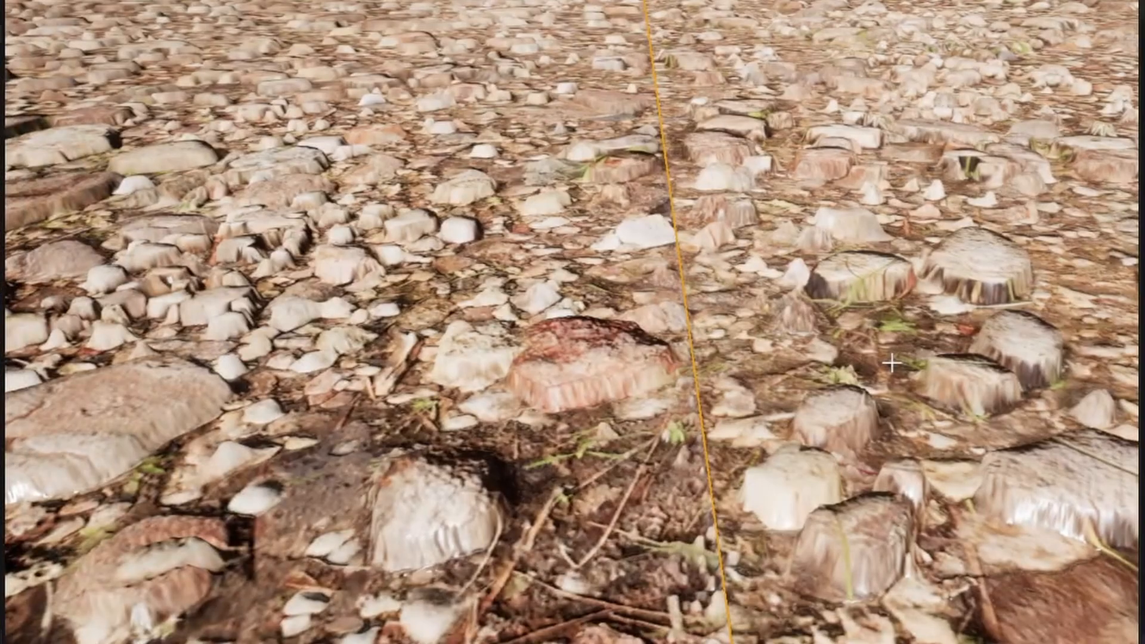
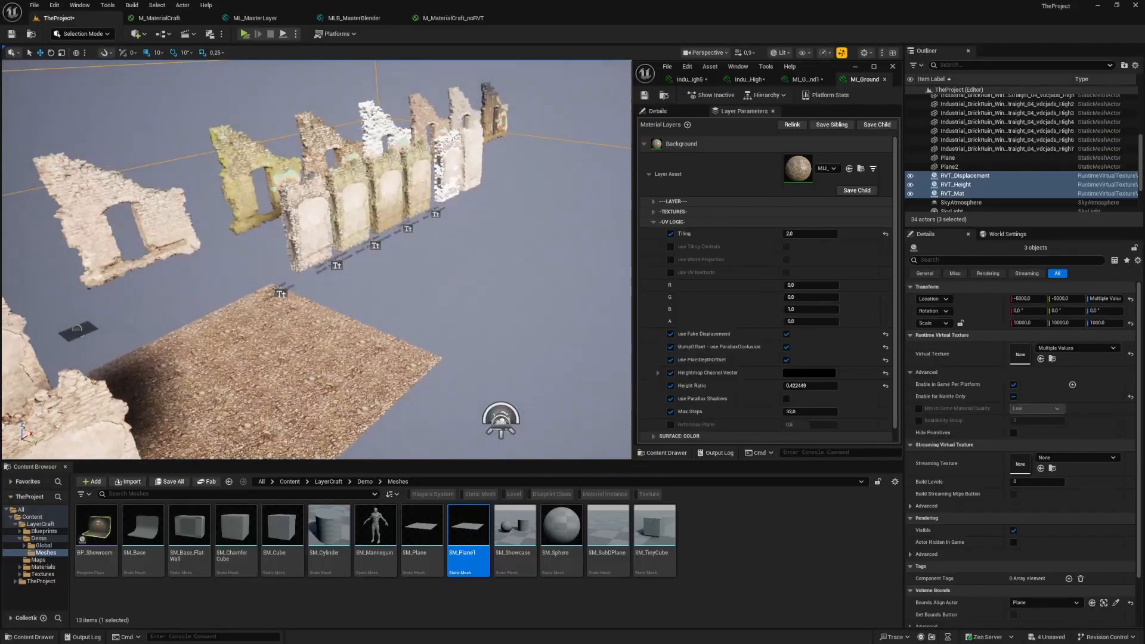
# Select Plane beside the ruined wall and filter its details by "draw" to view its virtual texture settings
pyautogui.press('w')
pyautogui.moveTo(432, 217); pyautogui.dragTo(334, 176, button='right')
pyautogui.press('s')
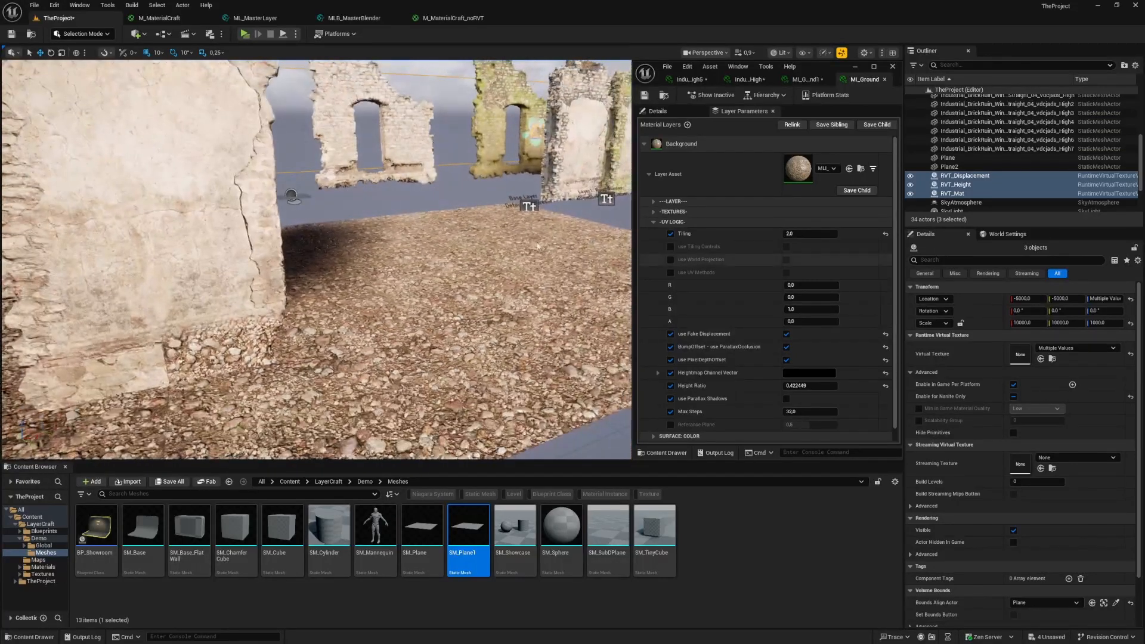
pyautogui.click(442, 292)
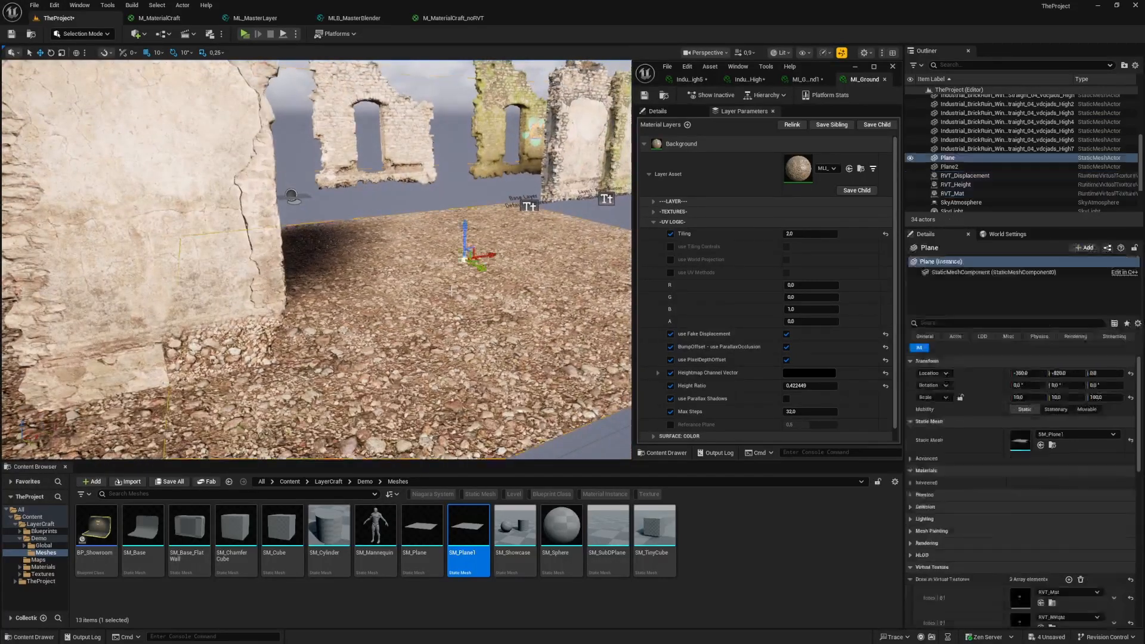
pyautogui.click(940, 323)
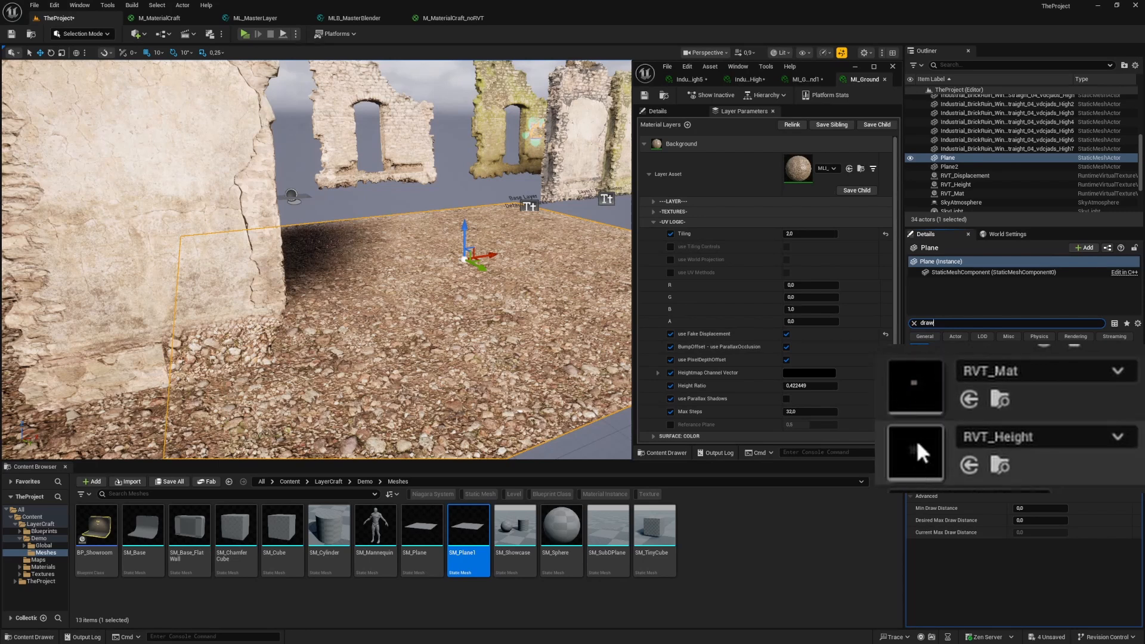
# Select Plane2 beside the ruined wall, remove all its Draw in Virtual Textures entries and clear the details filter
pyautogui.moveTo(369, 269); pyautogui.dragTo(358, 298, button='right')
pyautogui.moveTo(194, 328); pyautogui.dragTo(144, 331, button='right')
pyautogui.click(208, 306)
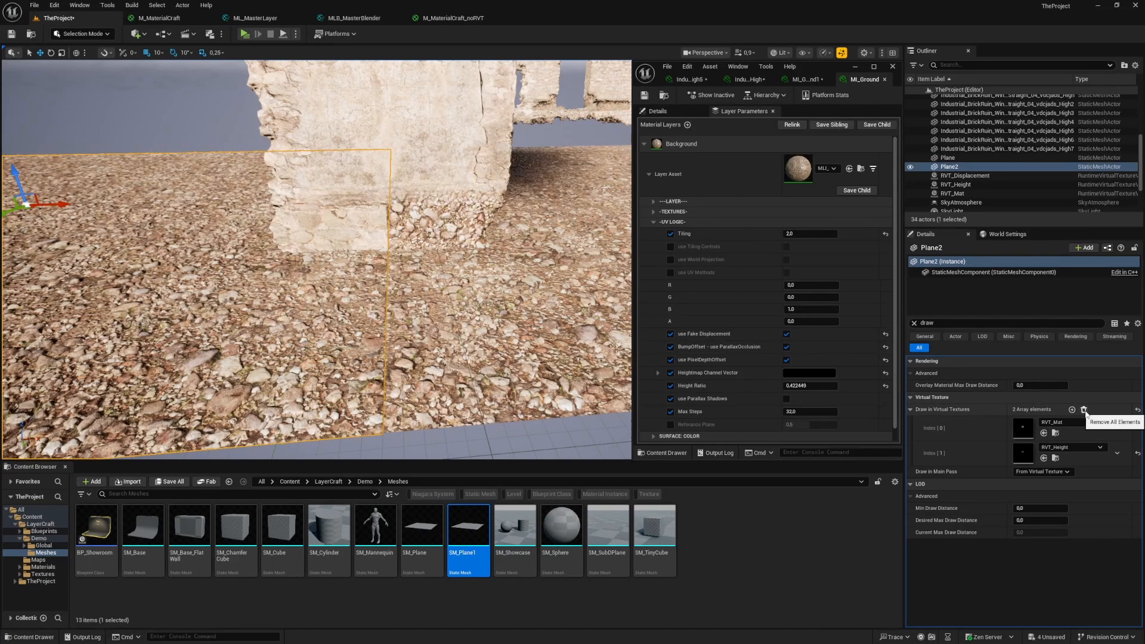
pyautogui.moveTo(370, 268); pyautogui.dragTo(310, 263, button='right')
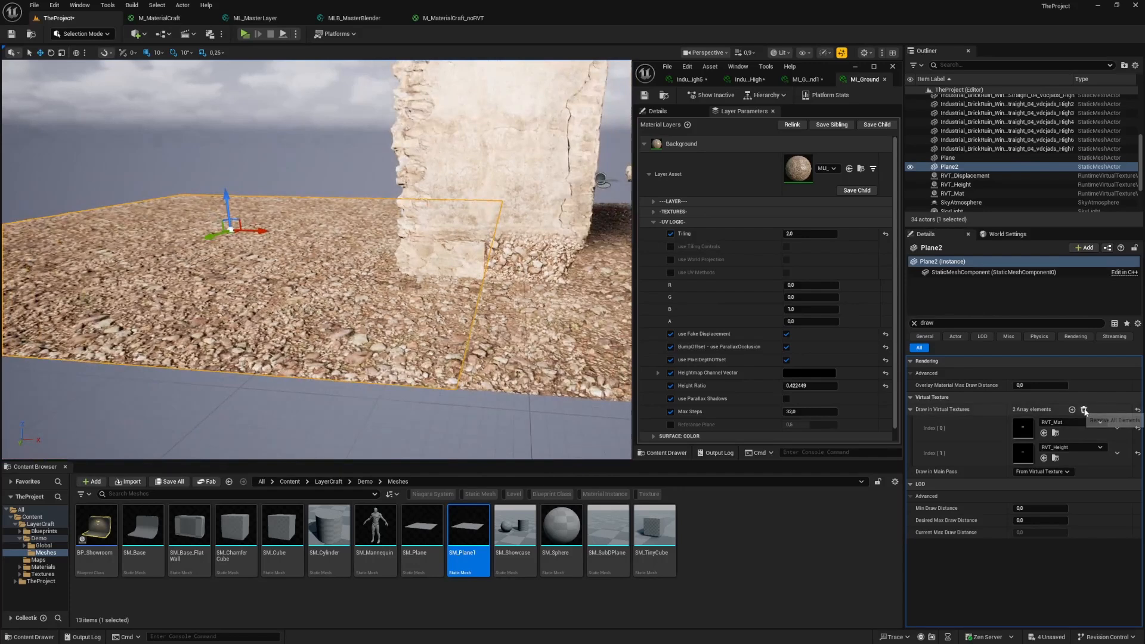
pyautogui.click(1083, 409)
pyautogui.moveTo(502, 335); pyautogui.dragTo(528, 347, button='right')
pyautogui.moveTo(454, 297); pyautogui.dragTo(484, 295, button='right')
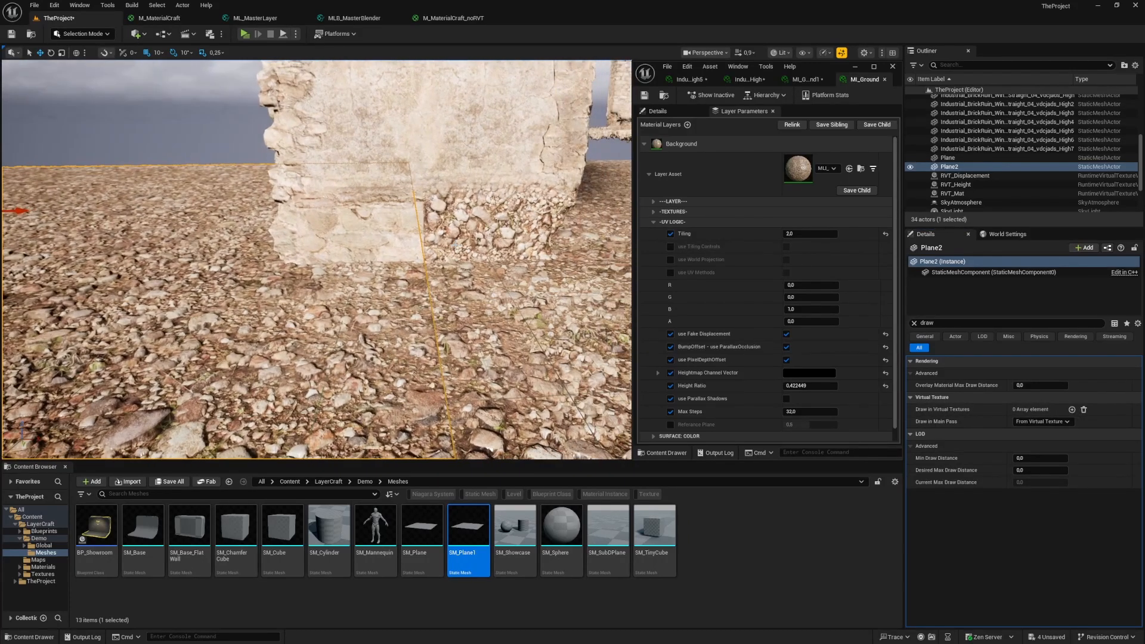
pyautogui.click(914, 323)
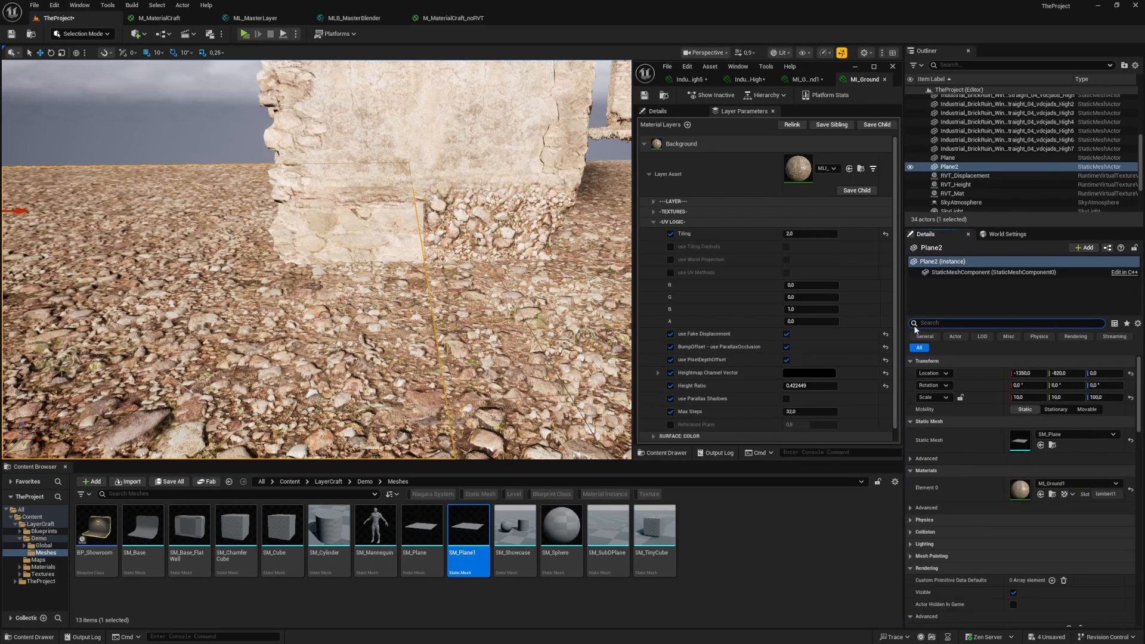
# Check the SM_Plane mesh information, select the ruined wall standing across both planes and inspect its base against the ground
pyautogui.click(427, 525)
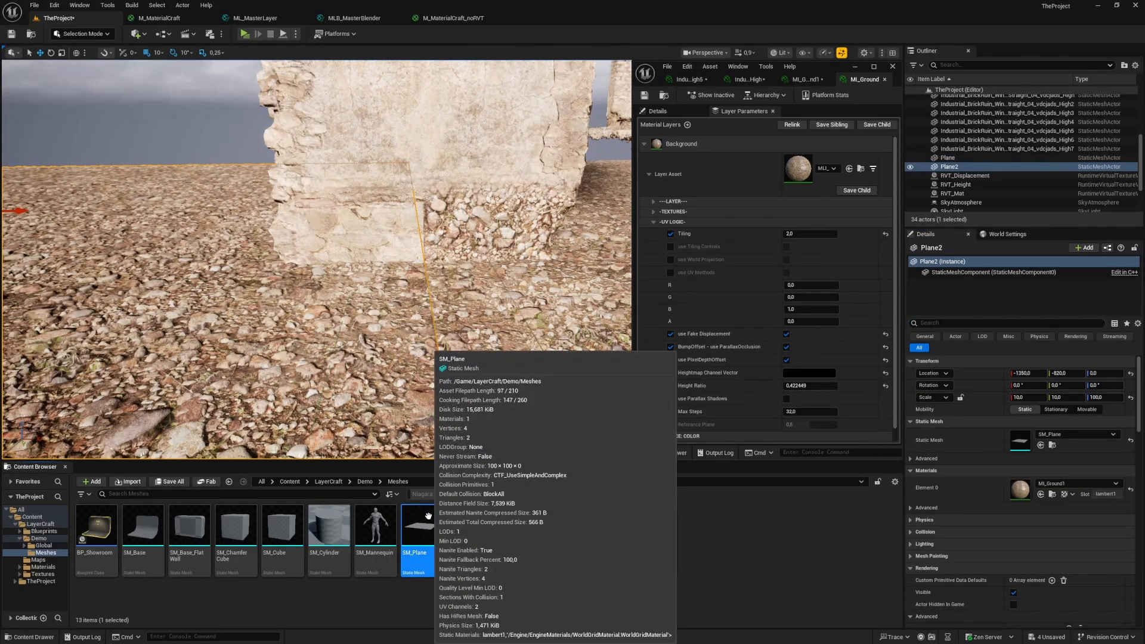
pyautogui.click(486, 310)
pyautogui.click(477, 221)
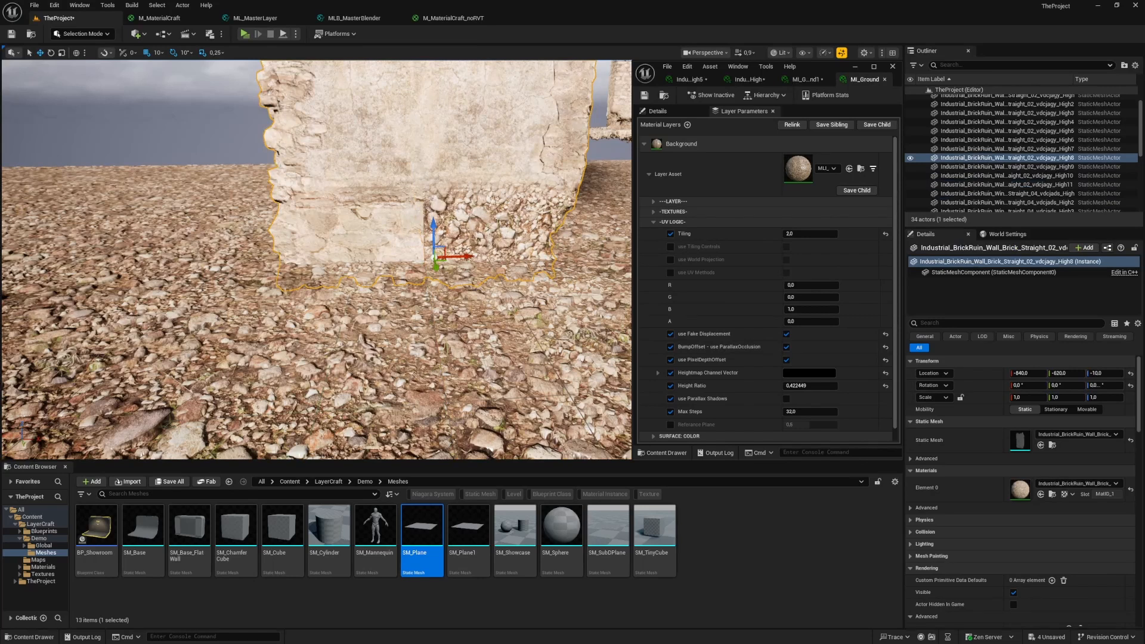
pyautogui.scroll(5, 377, 227)
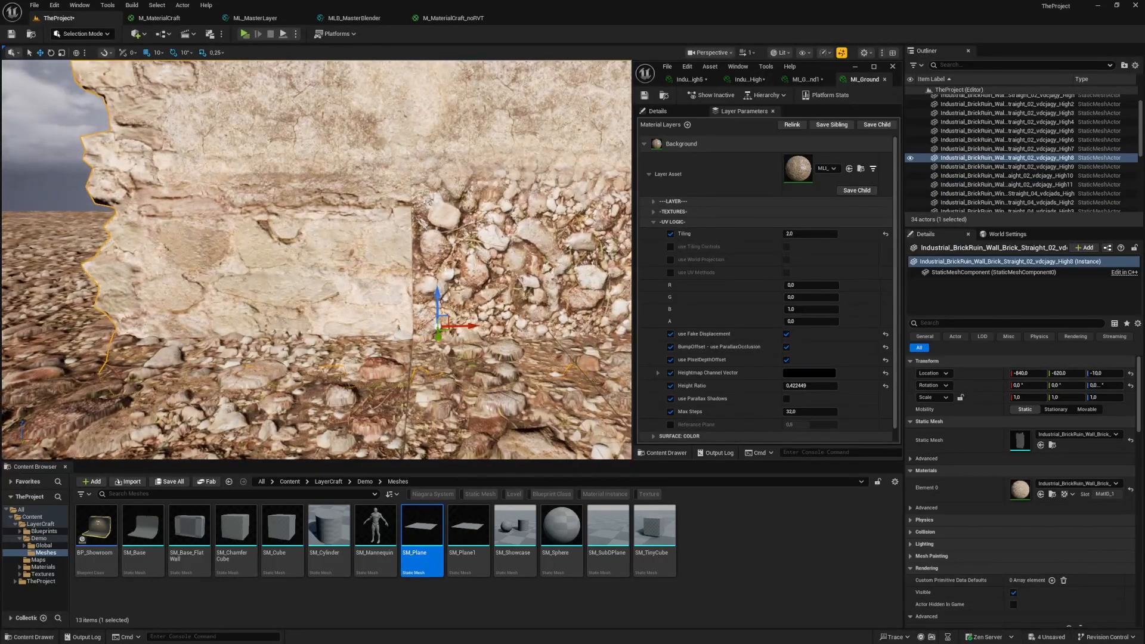
pyautogui.press('s')
pyautogui.moveTo(377, 227); pyautogui.dragTo(377, 199, button='right')
pyautogui.scroll(-3, 377, 227)
pyautogui.press('w')
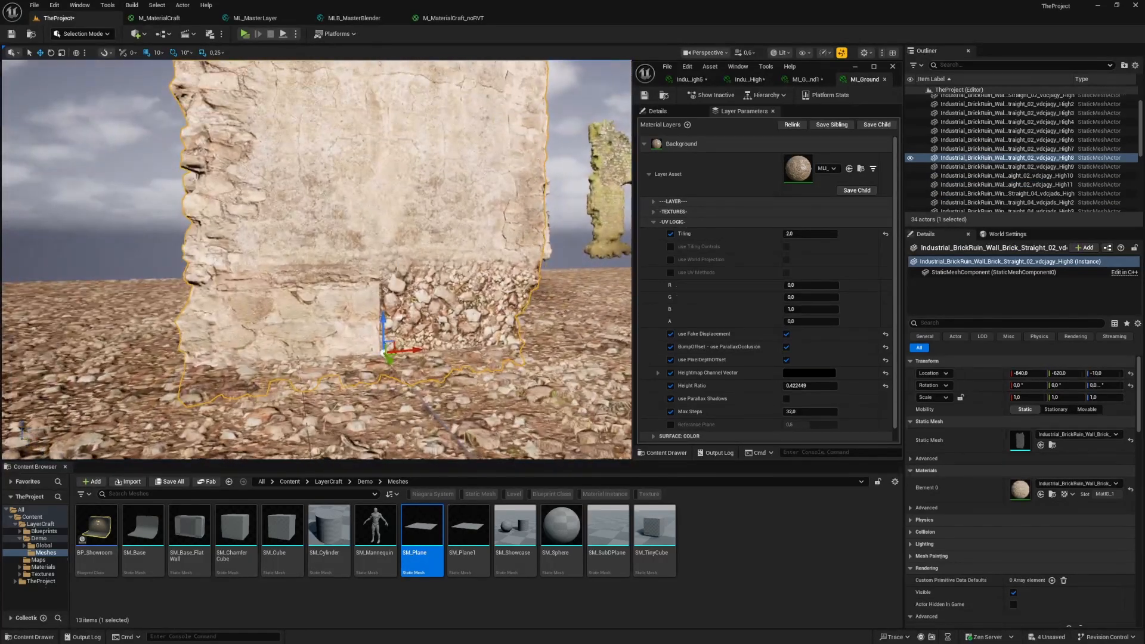
# Open the selected wall's material instance, enlarge its parameter area and show its RVT blend parameters
pyautogui.doubleClick(1017, 489)
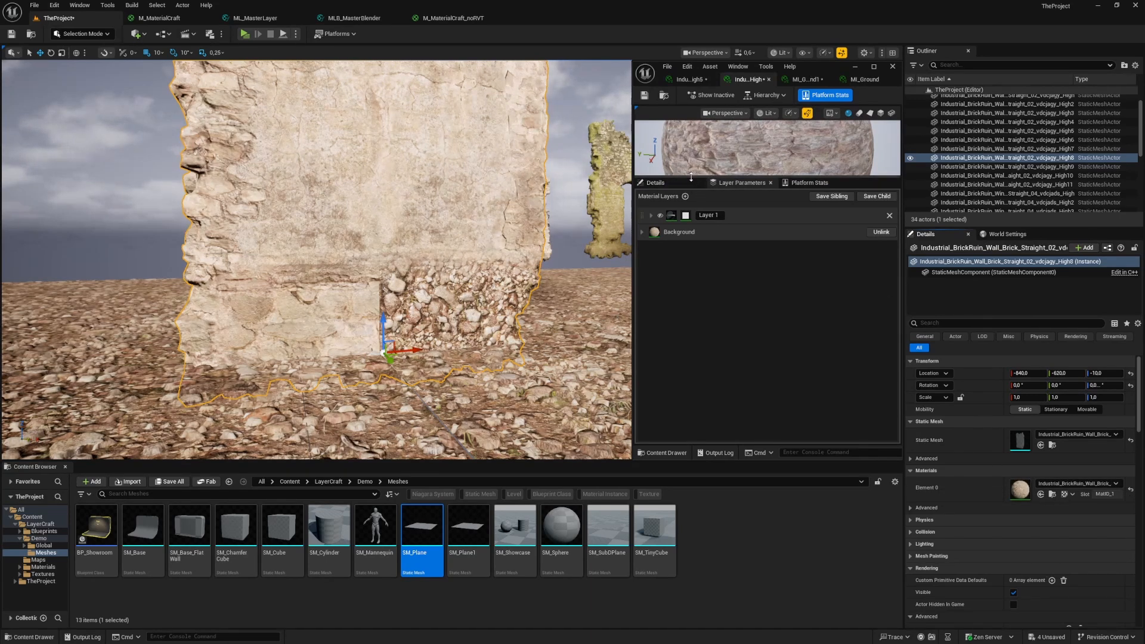
pyautogui.moveTo(691, 177); pyautogui.dragTo(673, 129)
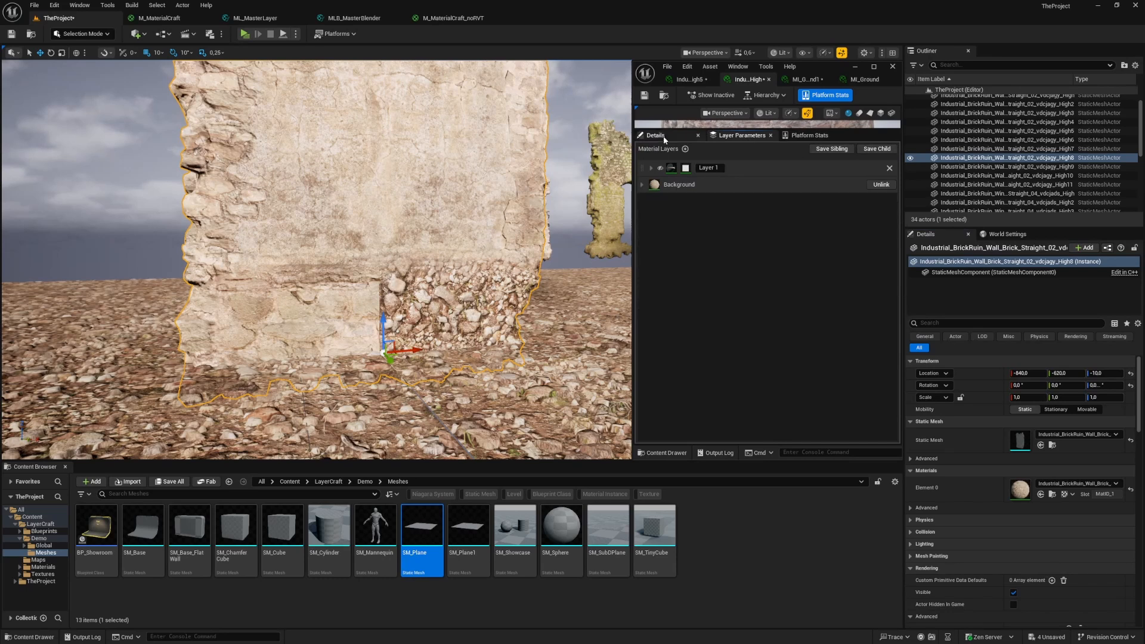
pyautogui.click(656, 136)
# Open the parent material M_MaterialCraft, view the RVT blend nodes and return to the level to look over the wall
pyautogui.doubleClick(758, 366)
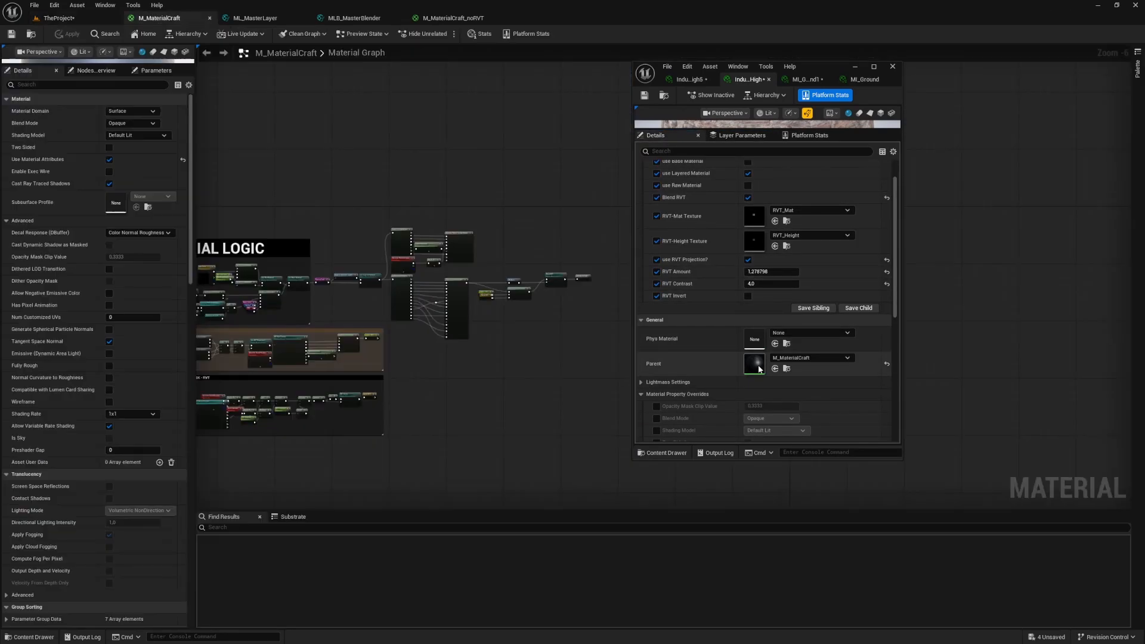
pyautogui.moveTo(526, 376); pyautogui.dragTo(538, 310, button='right')
pyautogui.scroll(5, 562, 267)
pyautogui.moveTo(561, 266); pyautogui.dragTo(470, 346, button='right')
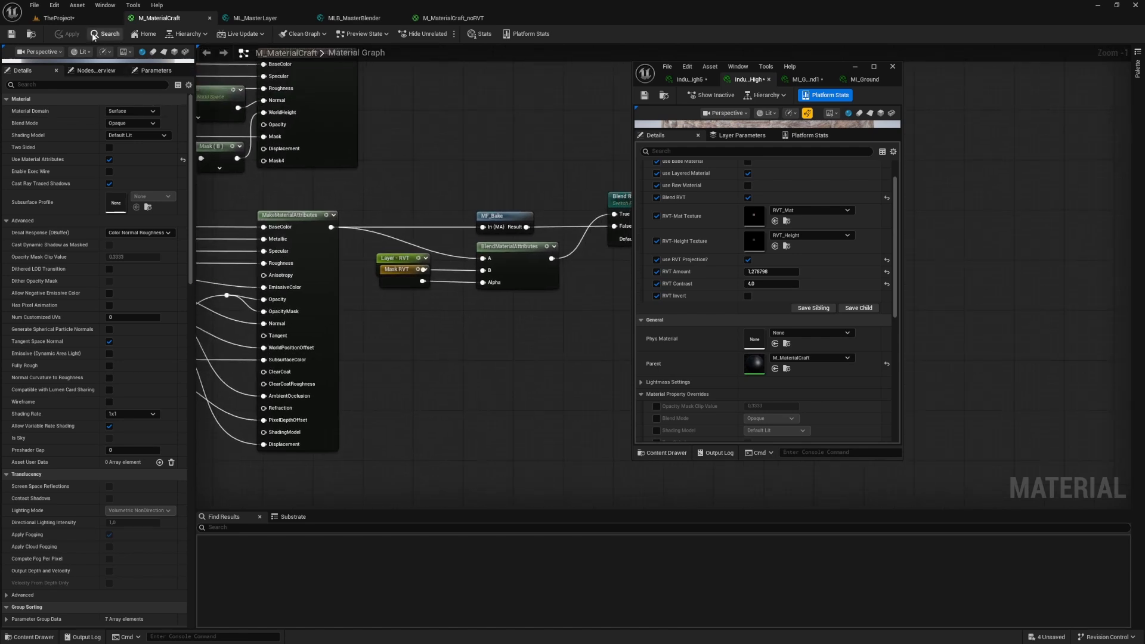
pyautogui.click(58, 18)
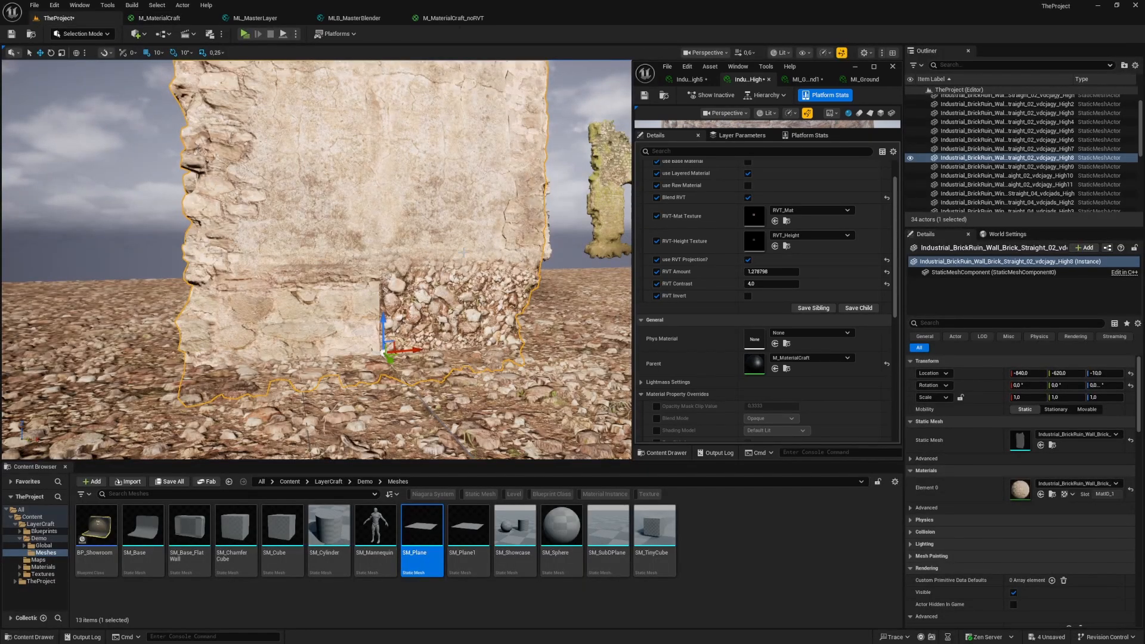
pyautogui.moveTo(344, 158); pyautogui.dragTo(339, 90, button='right')
pyautogui.moveTo(446, 136); pyautogui.dragTo(420, 224, button='right')
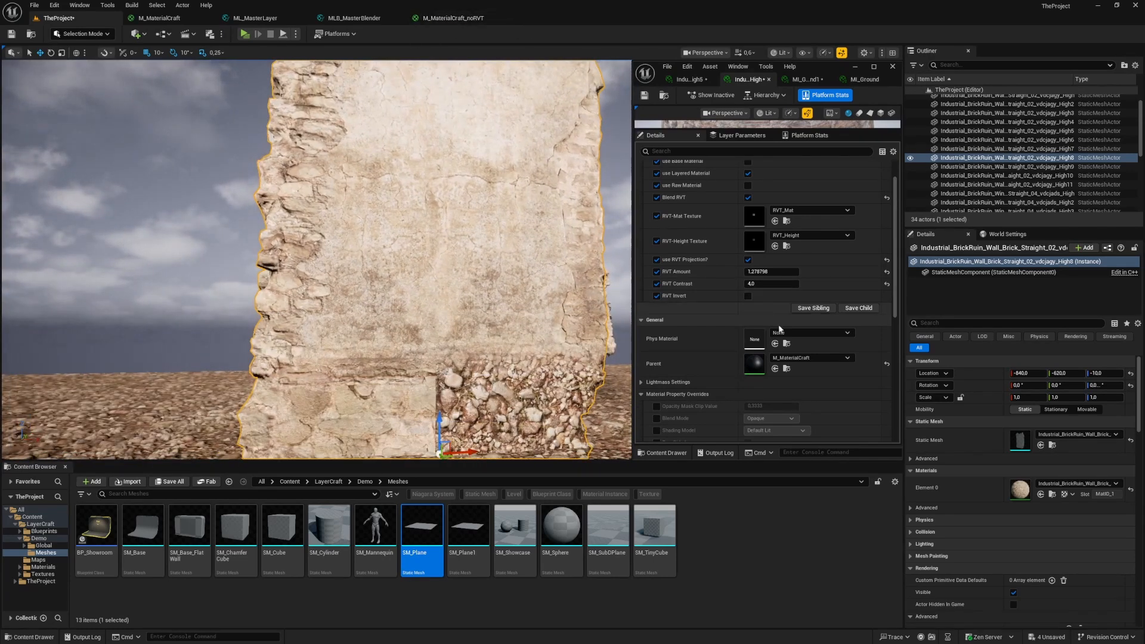
# Reopen M_MaterialCraft from the wall's material instance and trace the Mask RVT reroute back to its declaration
pyautogui.doubleClick(757, 365)
pyautogui.moveTo(523, 342); pyautogui.dragTo(524, 337, button='right')
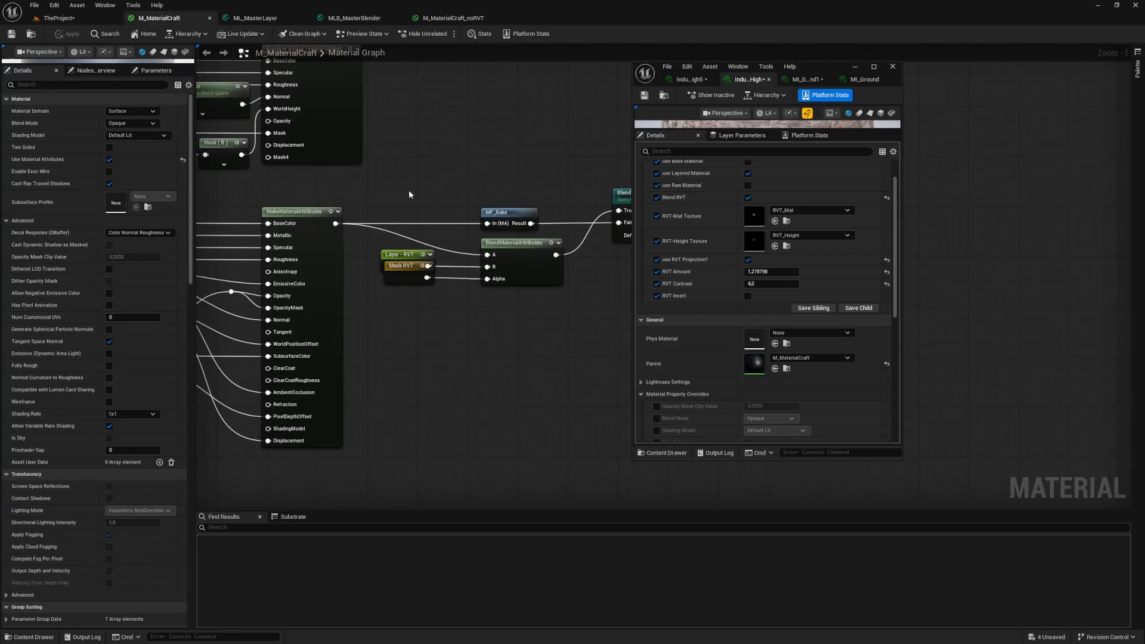
pyautogui.moveTo(409, 194); pyautogui.dragTo(396, 224, button='right')
pyautogui.click(568, 211)
pyautogui.moveTo(568, 211); pyautogui.dragTo(484, 198, button='right')
pyautogui.moveTo(446, 295); pyautogui.dragTo(510, 277, button='right')
pyautogui.doubleClick(300, 260)
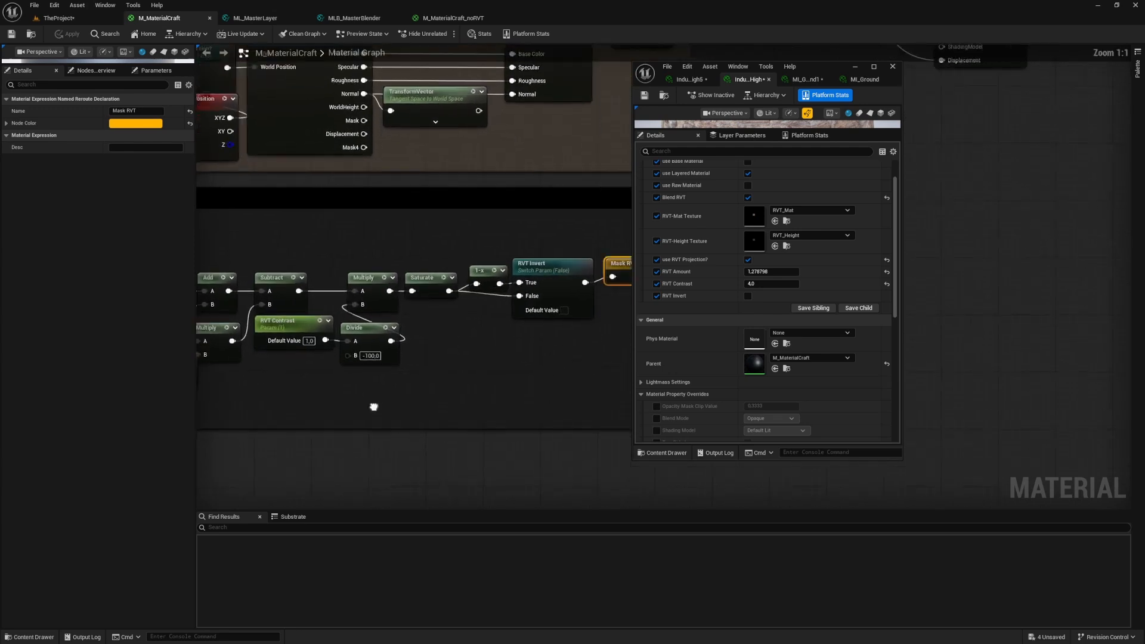
# Examine the MASK - RVT node group and its RVT-Height Texture sample, with the material instance window out of the way
pyautogui.moveTo(364, 399); pyautogui.dragTo(609, 386, button='right')
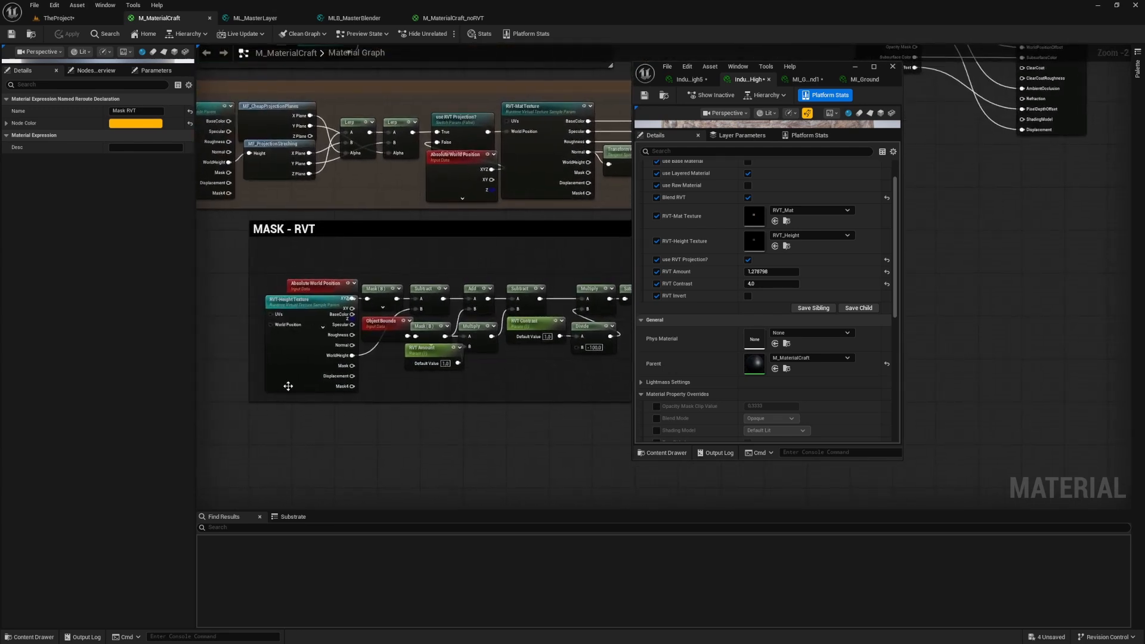
pyautogui.click(302, 300)
pyautogui.moveTo(343, 372); pyautogui.dragTo(271, 386, button='right')
pyautogui.moveTo(470, 407); pyautogui.dragTo(441, 411, button='right')
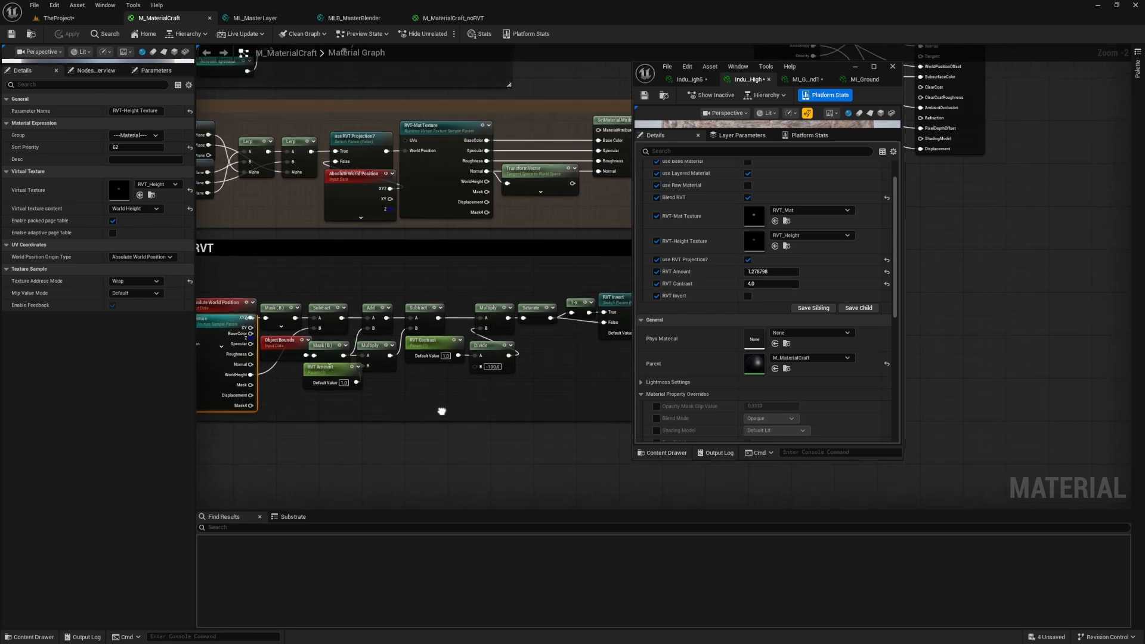
pyautogui.moveTo(355, 319); pyautogui.dragTo(465, 284, button='right')
pyautogui.click(853, 66)
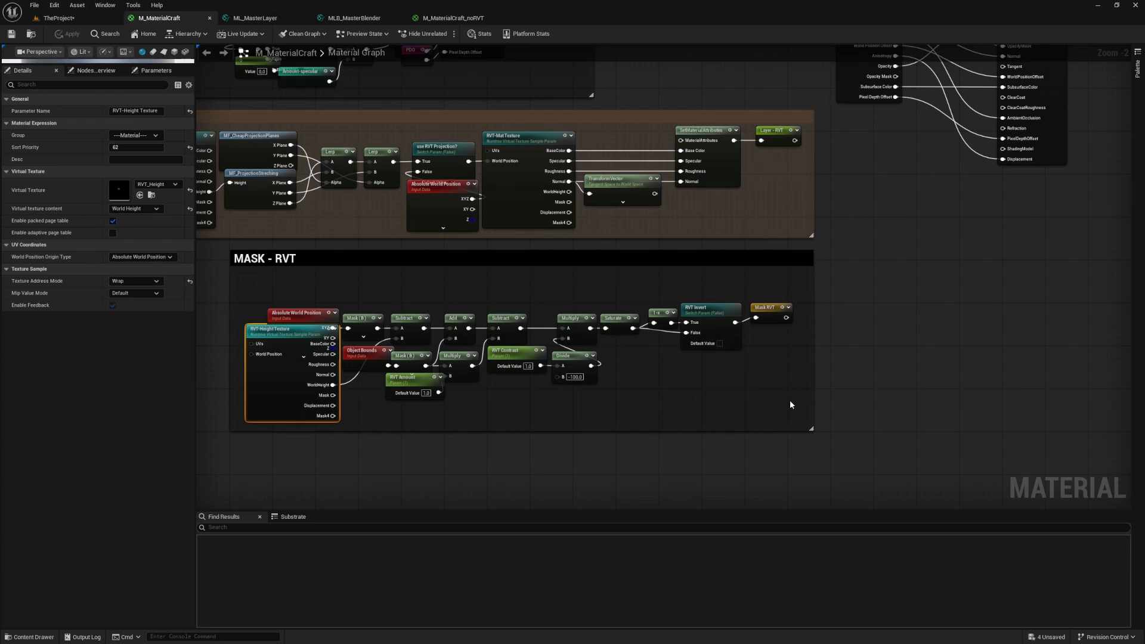
pyautogui.moveTo(541, 303); pyautogui.dragTo(665, 386, button='right')
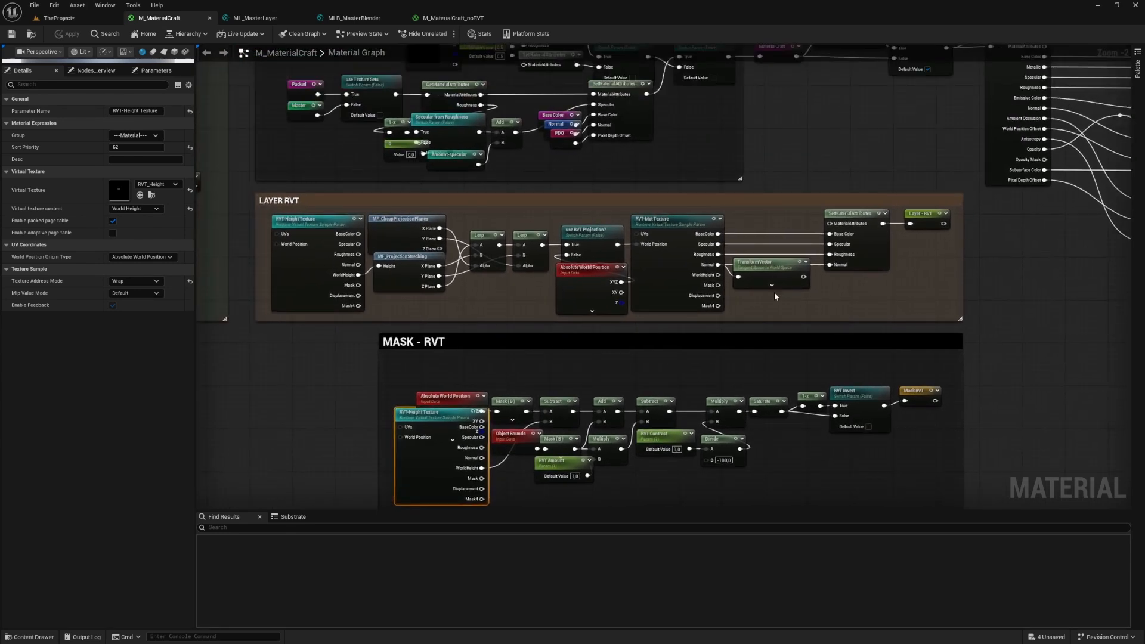
# Examine the virtual textures assigned to the RVT-Mat Texture and RVT-Height Texture samples in the LAYER RVT group
pyautogui.click(687, 284)
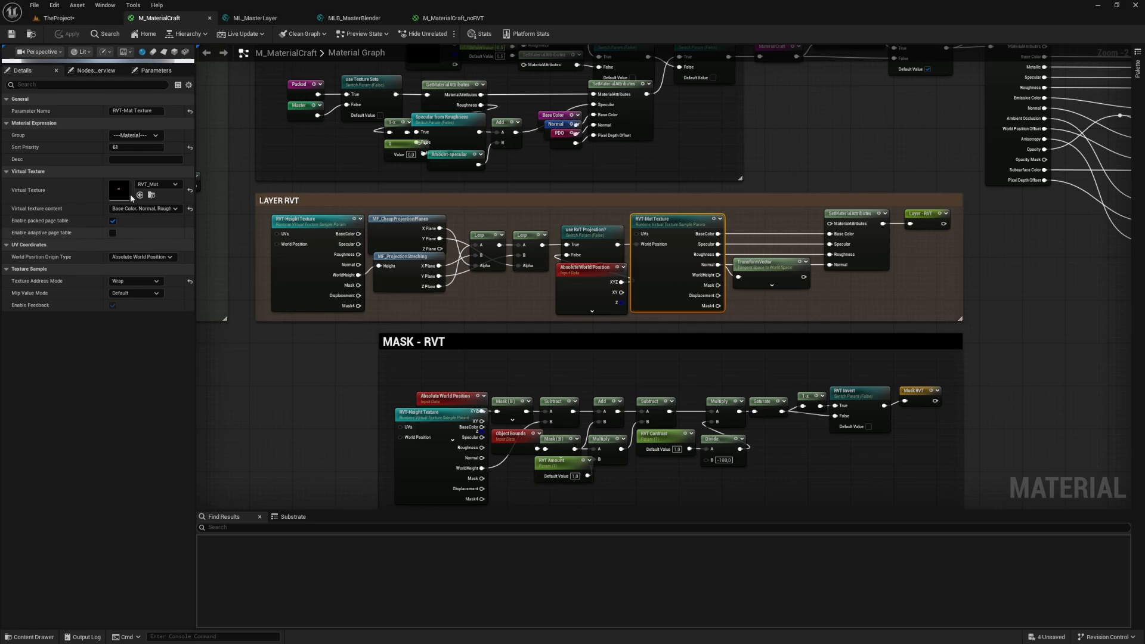
pyautogui.click(296, 271)
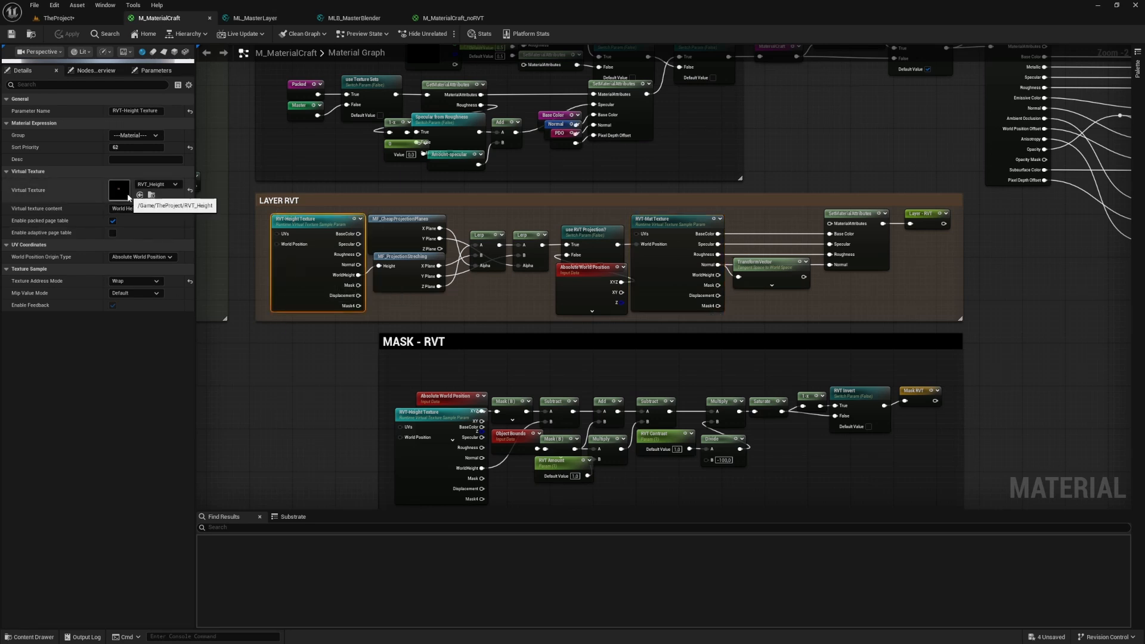
pyautogui.moveTo(571, 208); pyautogui.dragTo(571, 217, button='right')
pyautogui.scroll(2, 407, 245)
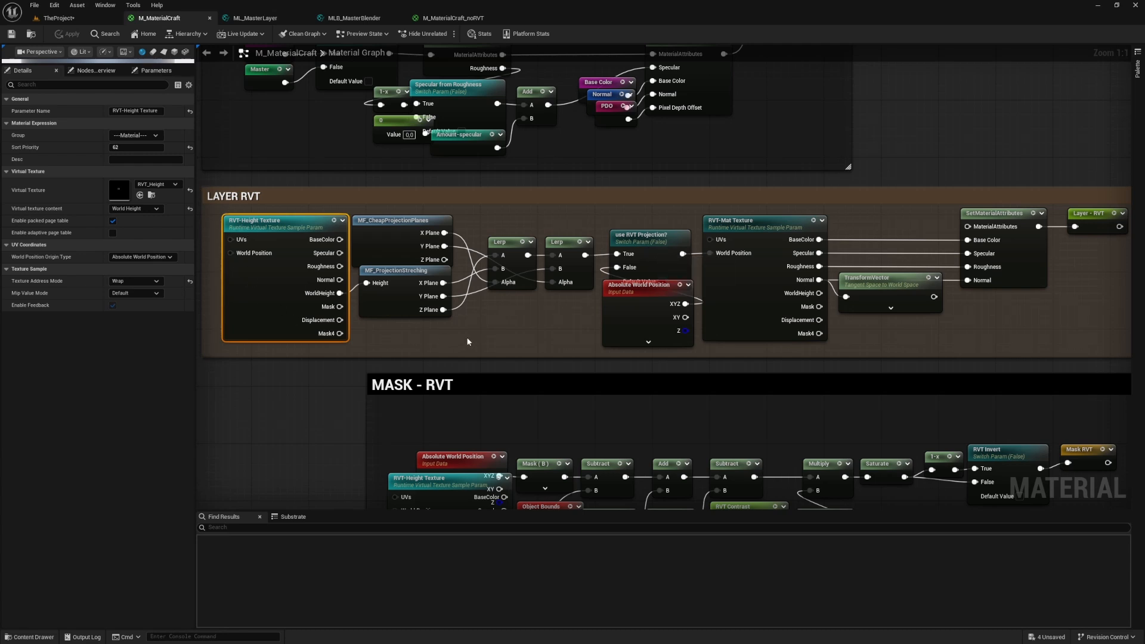
pyautogui.scroll(-2, 494, 332)
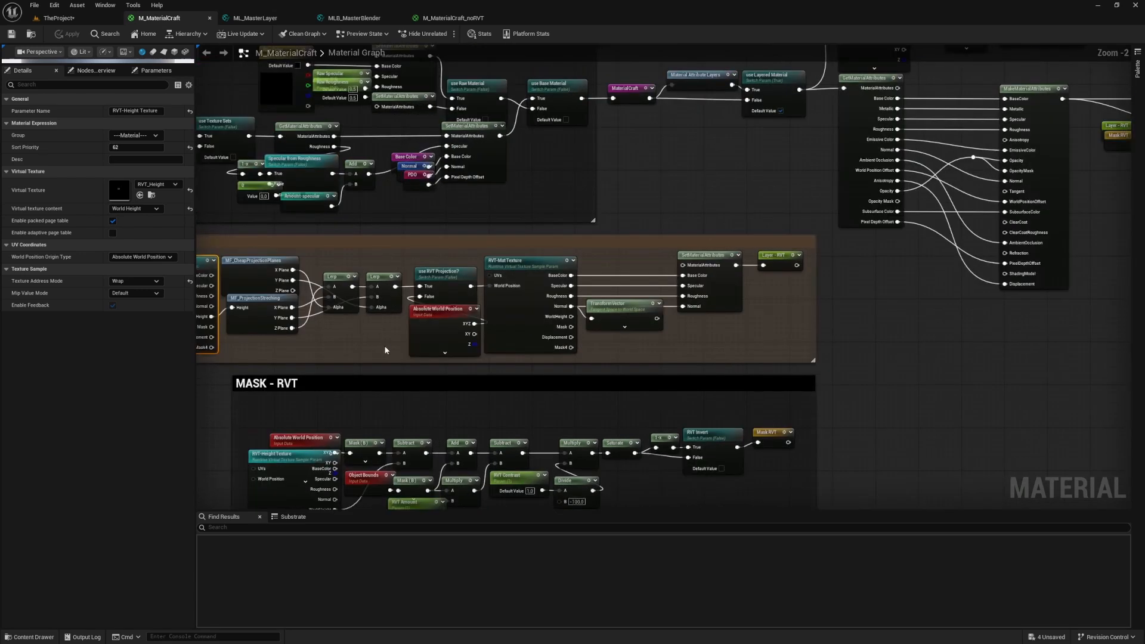
# Trace the Layer - RVT reroute from its declaration to where it is used in the graph
pyautogui.click(656, 342)
pyautogui.moveTo(754, 324); pyautogui.dragTo(723, 341, button='right')
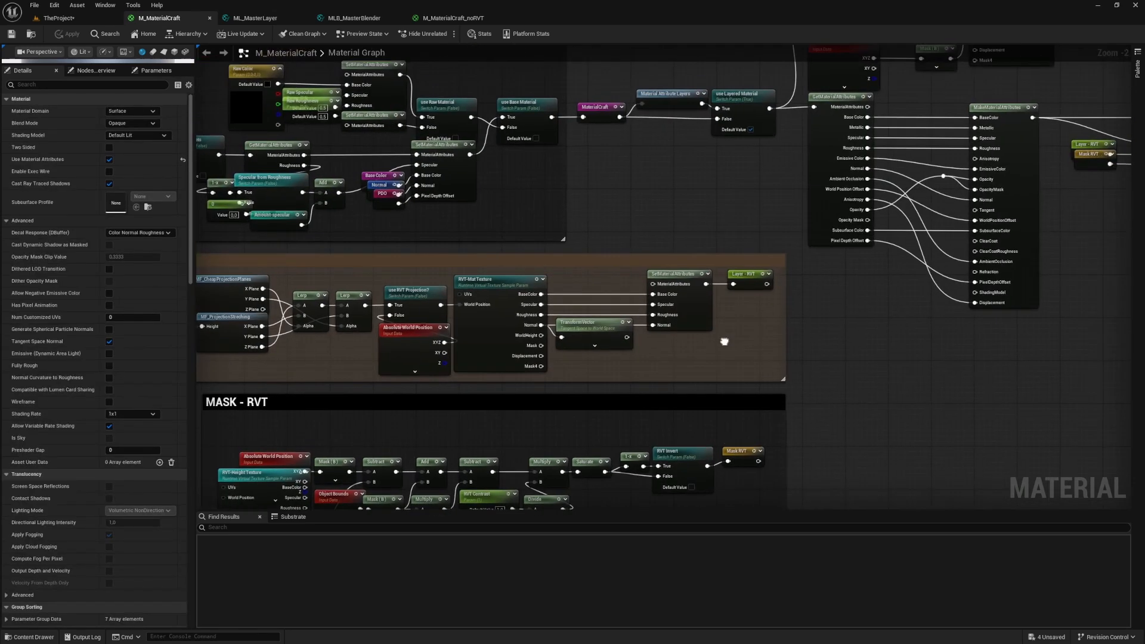
pyautogui.doubleClick(752, 276)
pyautogui.moveTo(806, 311); pyautogui.dragTo(490, 387, button='right')
pyautogui.moveTo(773, 280); pyautogui.dragTo(745, 298, button='right')
# Examine how Layer - RVT and Mask RVT feed BlendMaterialAttributes and the Blend RVT switch before the material output
pyautogui.click(745, 239)
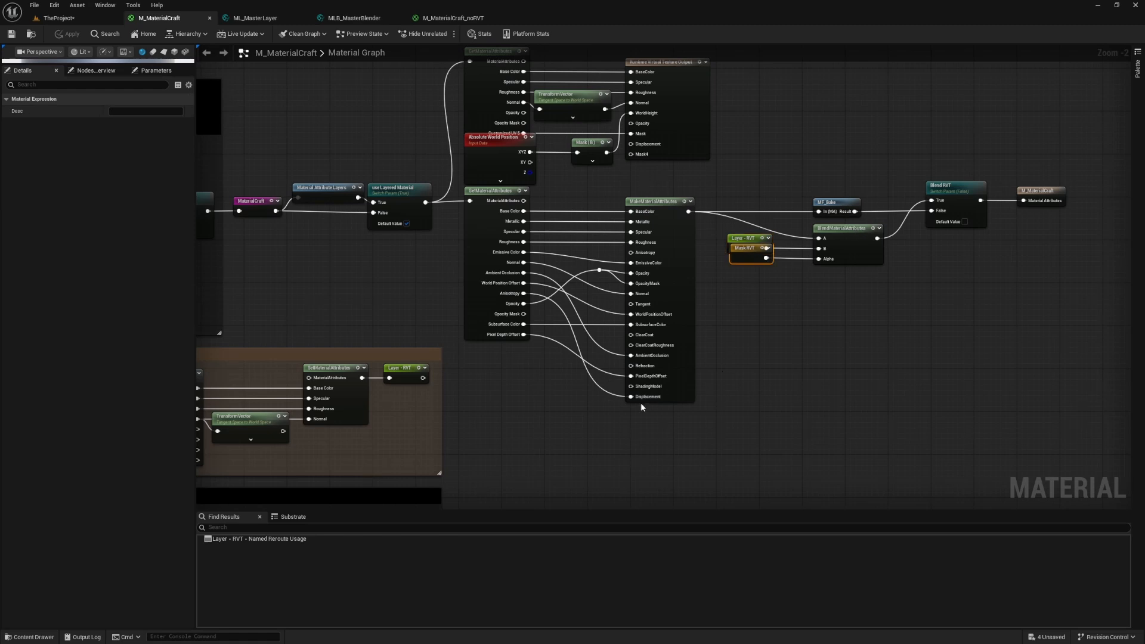
pyautogui.click(824, 227)
pyautogui.click(940, 195)
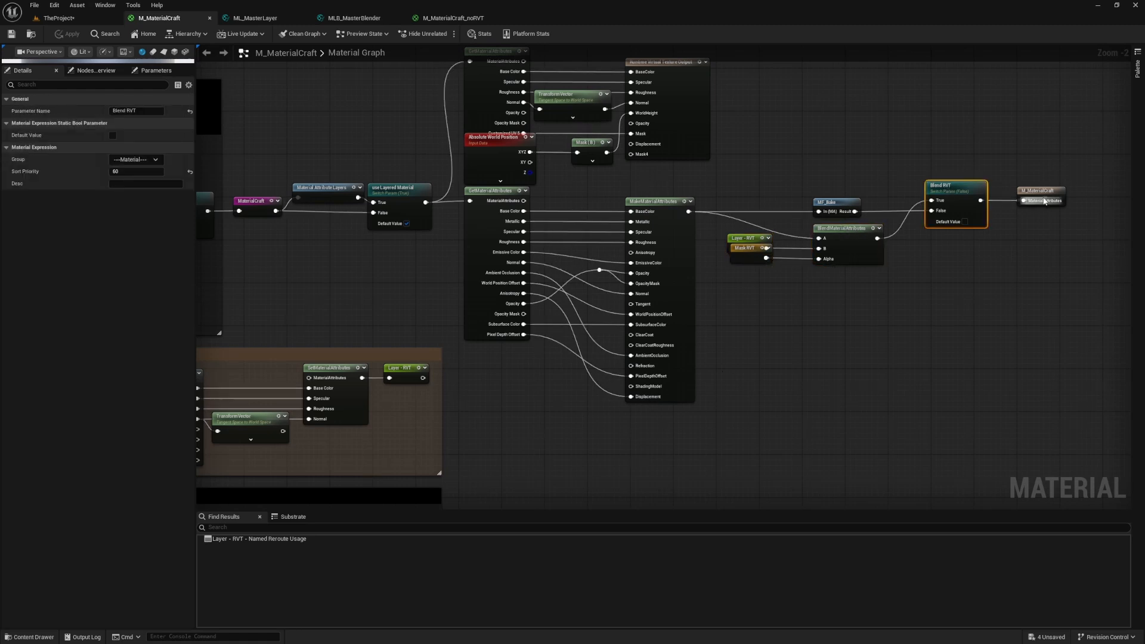
pyautogui.click(589, 406)
pyautogui.moveTo(585, 406); pyautogui.dragTo(496, 433, button='right')
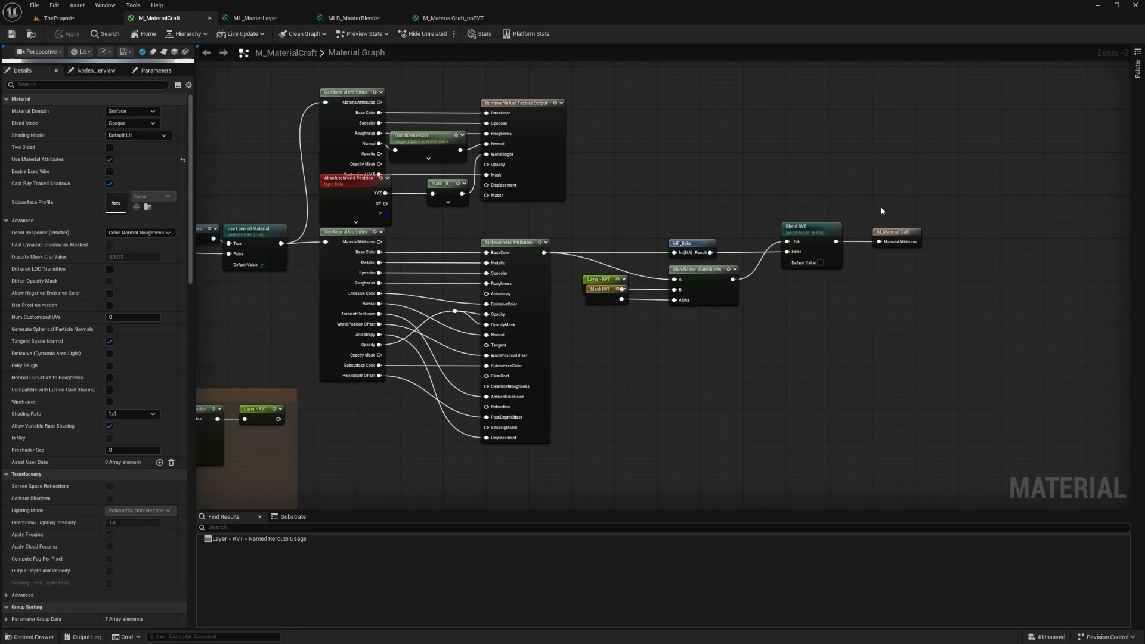
pyautogui.click(797, 236)
# Return to the level and inspect the wall's base against both ground planes from several angles
pyautogui.click(72, 19)
pyautogui.moveTo(398, 286)
pyautogui.mouseDown(button='right')
pyautogui.moveTo(382, 305)
pyautogui.moveTo(399, 304)
pyautogui.mouseUp(button='right')
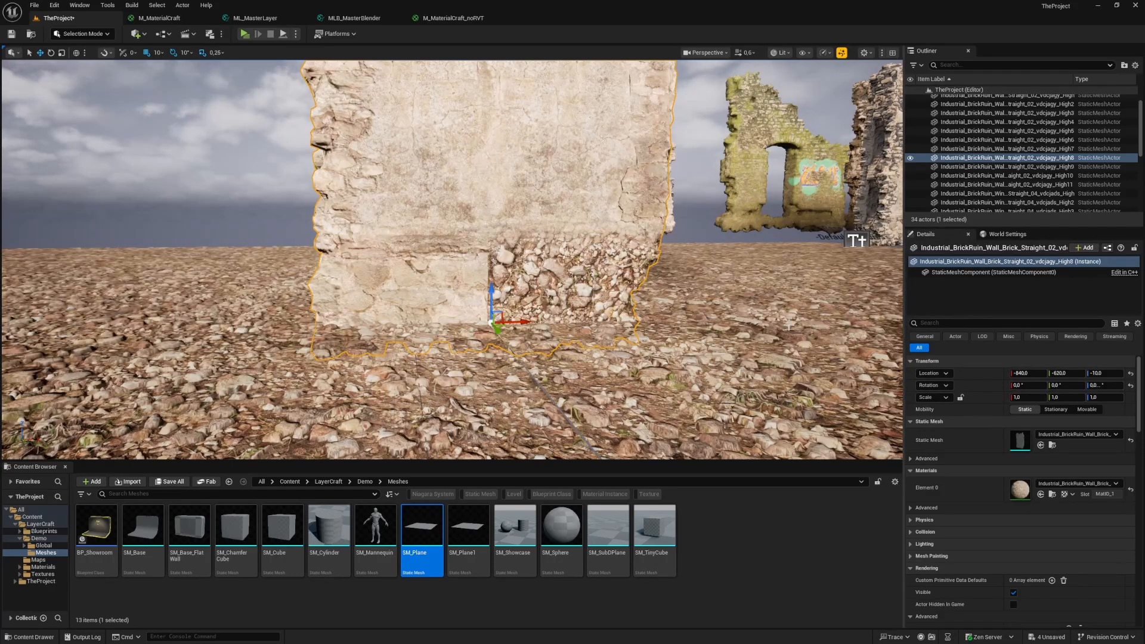
pyautogui.moveTo(783, 325); pyautogui.dragTo(793, 326, button='right')
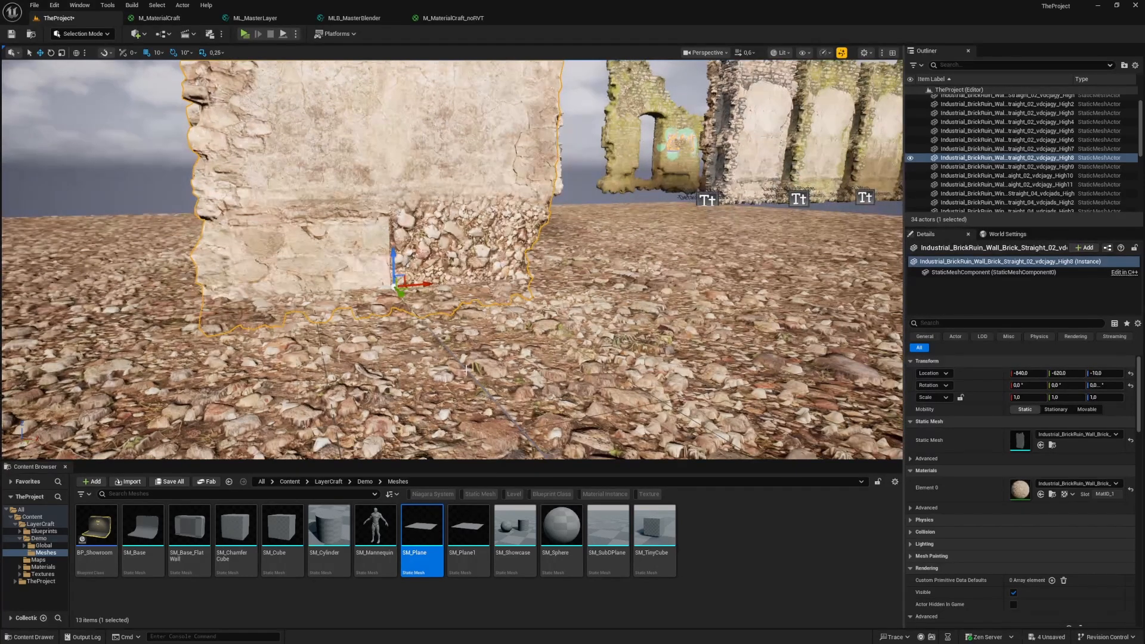
pyautogui.press('s')
pyautogui.moveTo(882, 244); pyautogui.dragTo(864, 269, button='right')
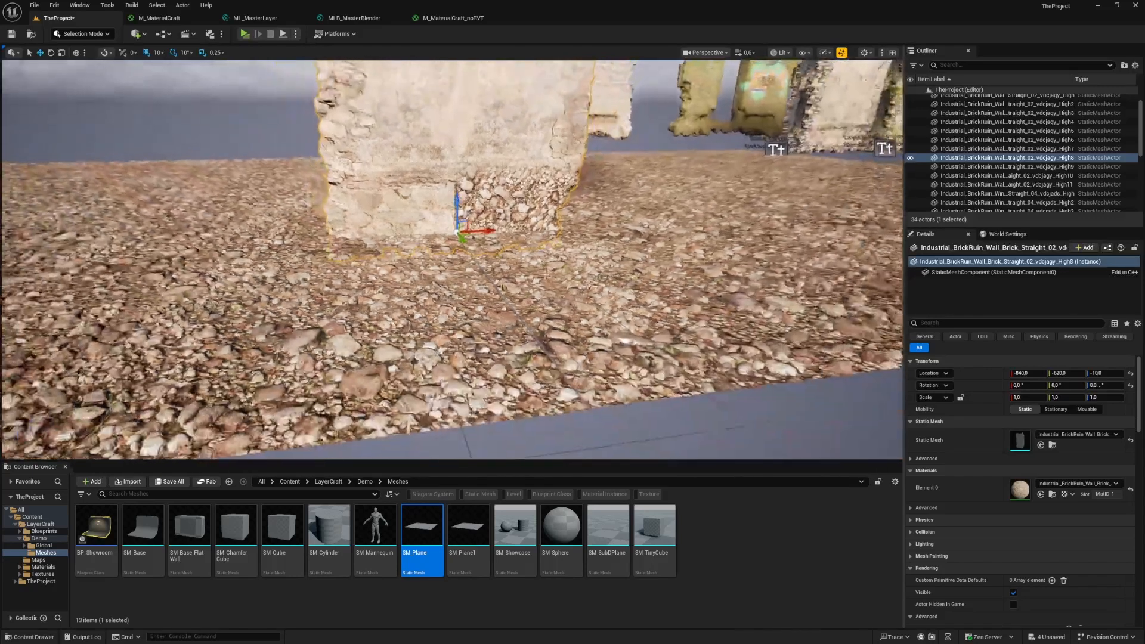
pyautogui.moveTo(263, 113); pyautogui.dragTo(229, 102, button='right')
pyautogui.press('s')
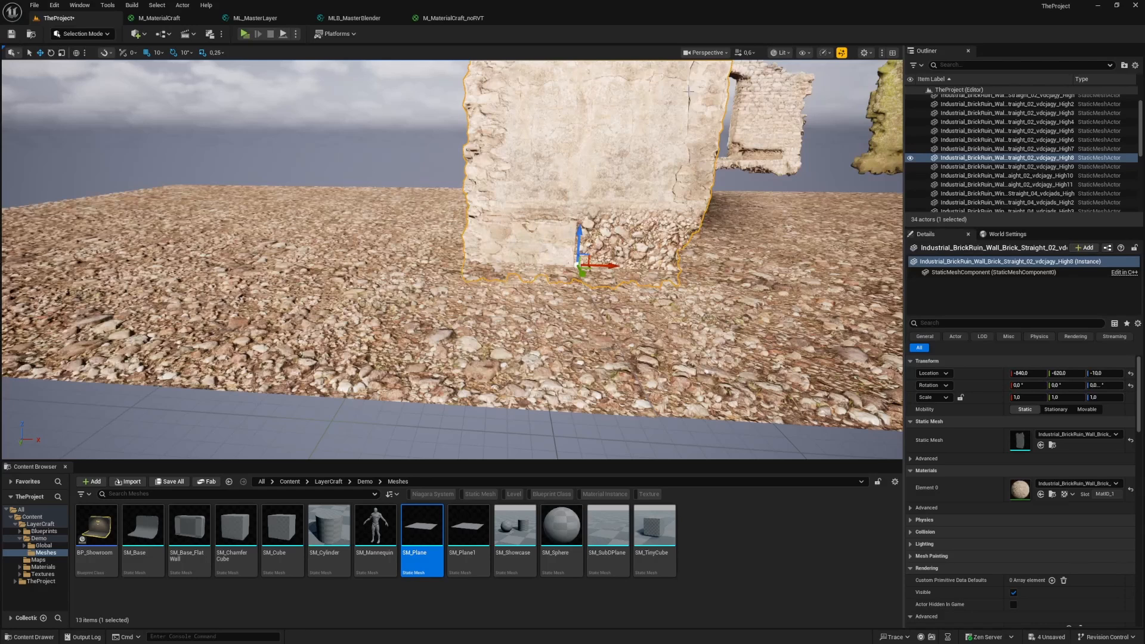
pyautogui.moveTo(732, 249); pyautogui.dragTo(825, 205, button='right')
pyautogui.moveTo(583, 303); pyautogui.dragTo(552, 331, button='right')
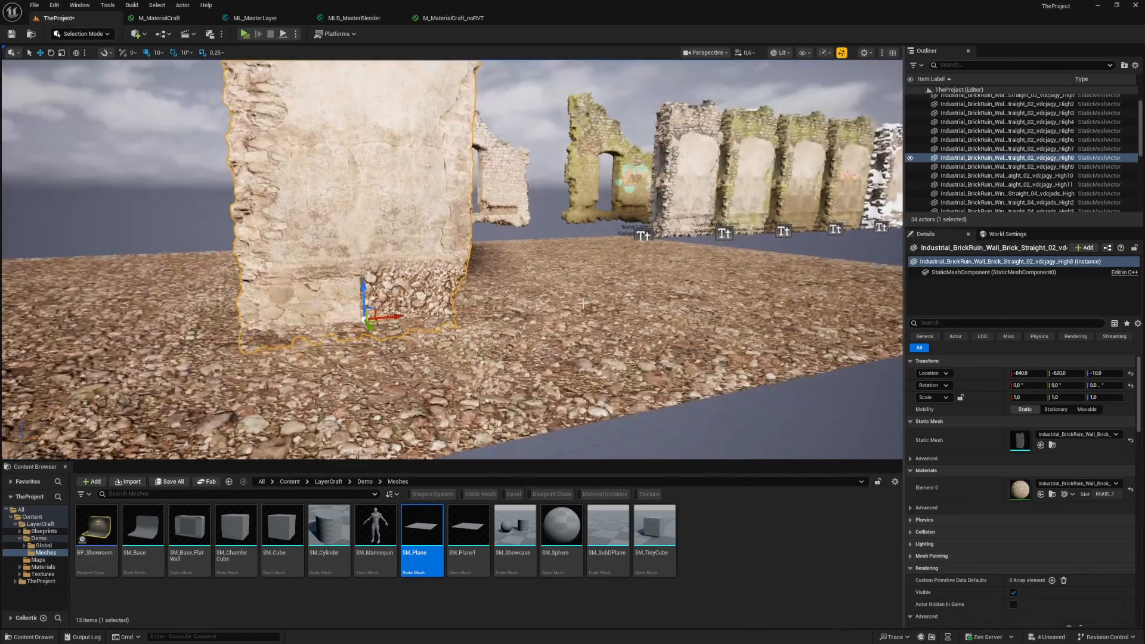
# Select Plane and shift it along the X axis and back to test its blend with the wall
pyautogui.click(593, 307)
pyautogui.moveTo(625, 261); pyautogui.dragTo(643, 264)
pyautogui.moveTo(643, 265); pyautogui.dragTo(572, 286, button='right')
pyautogui.press('w')
pyautogui.moveTo(828, 239); pyautogui.dragTo(800, 239)
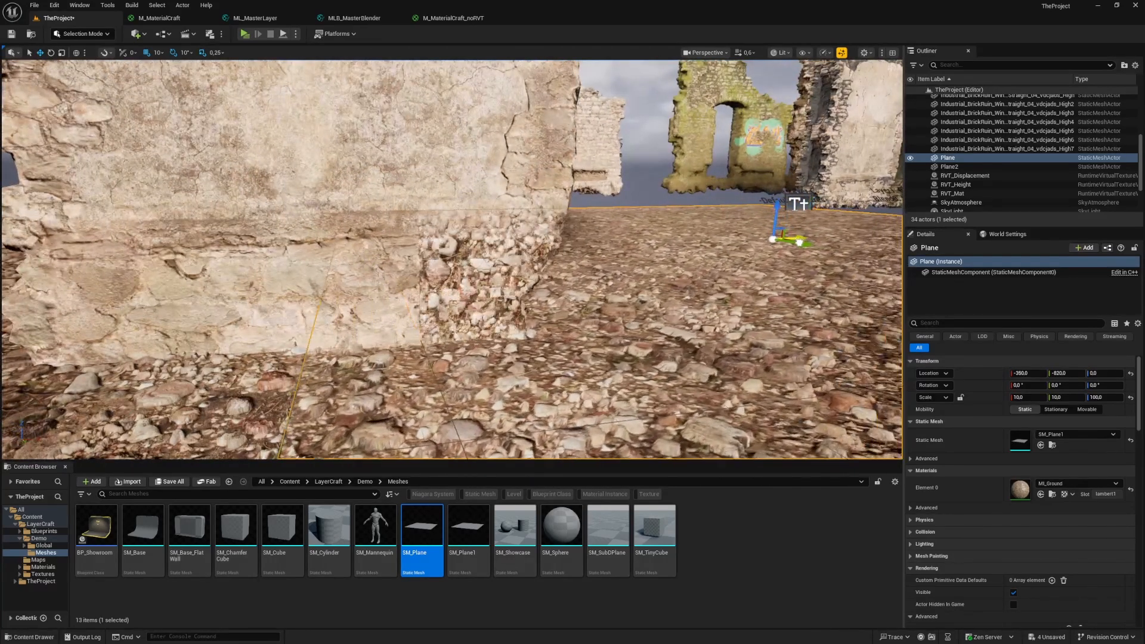
# Inspect the rubble blend at the wall's base up close and select the wall again
pyautogui.press('s')
pyautogui.moveTo(800, 239); pyautogui.dragTo(830, 237, button='right')
pyautogui.press('w')
pyautogui.click(354, 264)
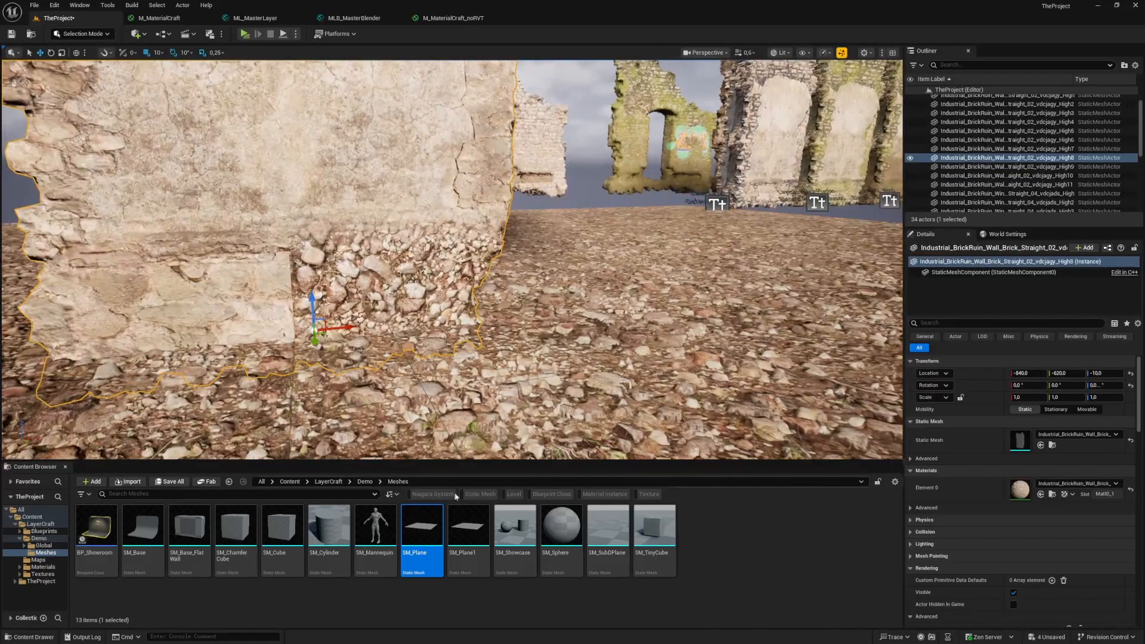
# Open the wall's material instance, set RVT Amount to about 1.38 and step RVT Contrast through 2 and 1 down to 0.1
pyautogui.doubleClick(1019, 491)
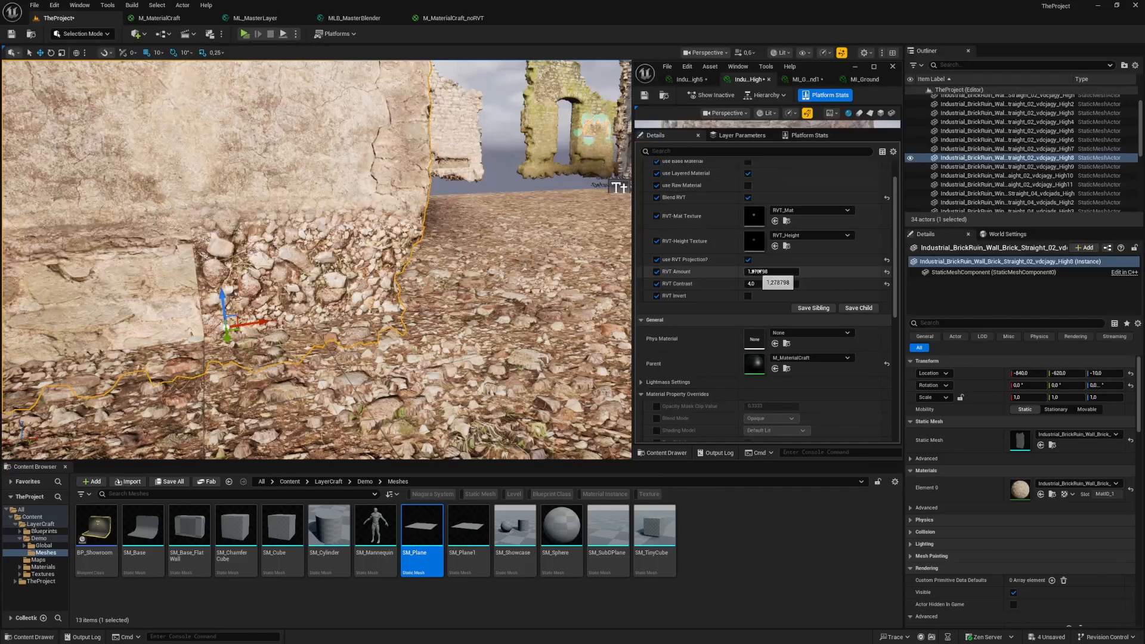
pyautogui.moveTo(756, 271)
pyautogui.mouseDown()
pyautogui.moveTo(784, 272)
pyautogui.moveTo(765, 277)
pyautogui.mouseUp()
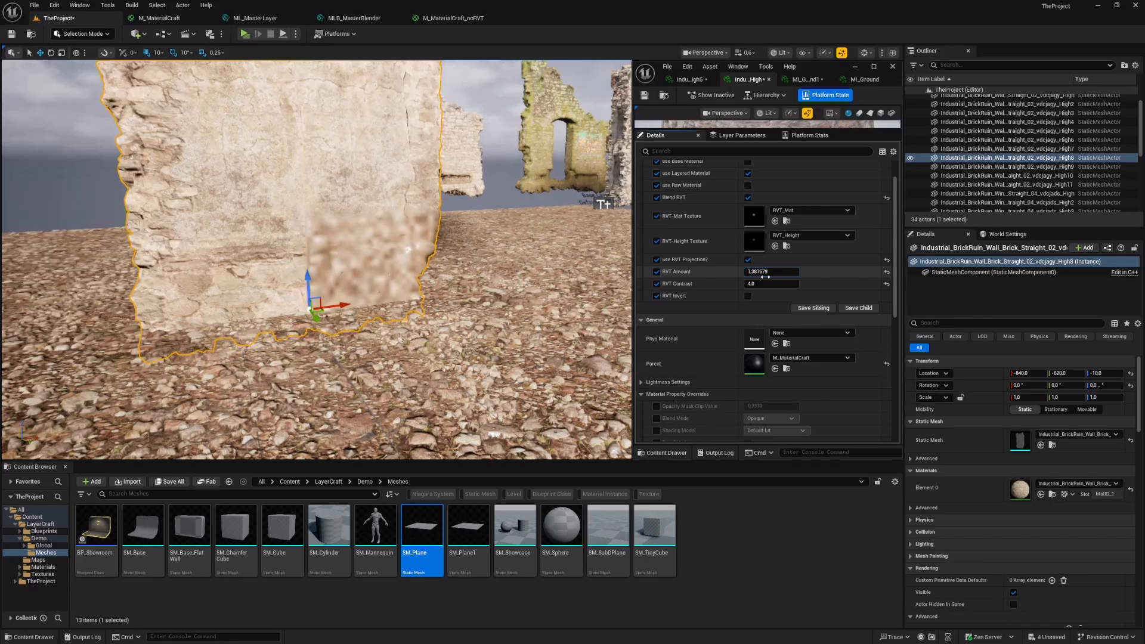
pyautogui.click(765, 283)
pyautogui.press('Return')
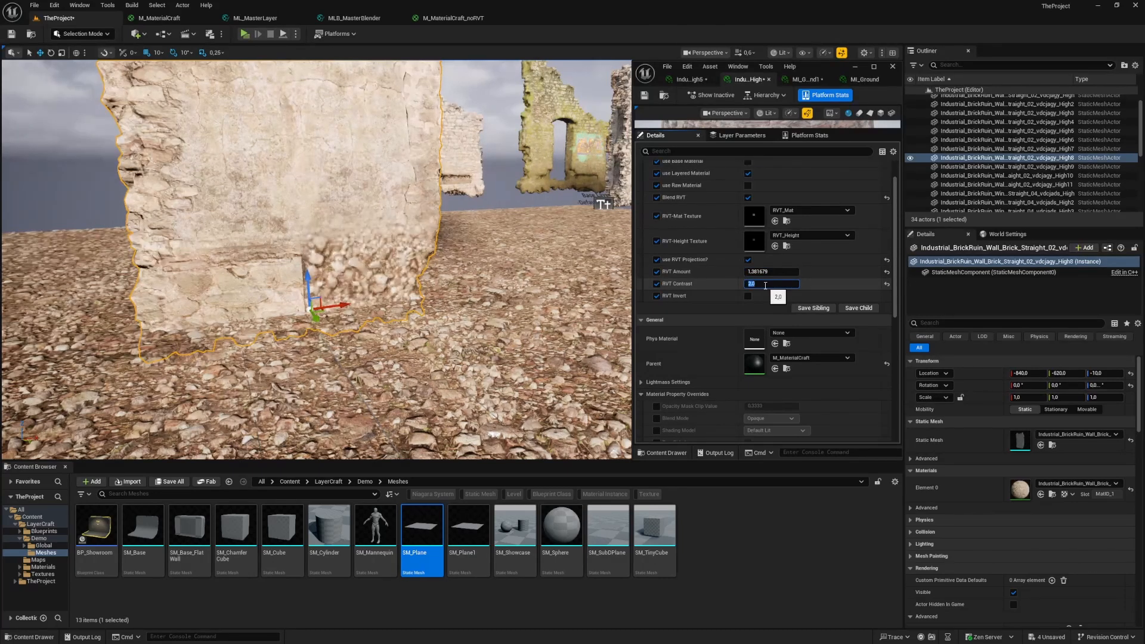
pyautogui.write('1')
pyautogui.press('Return')
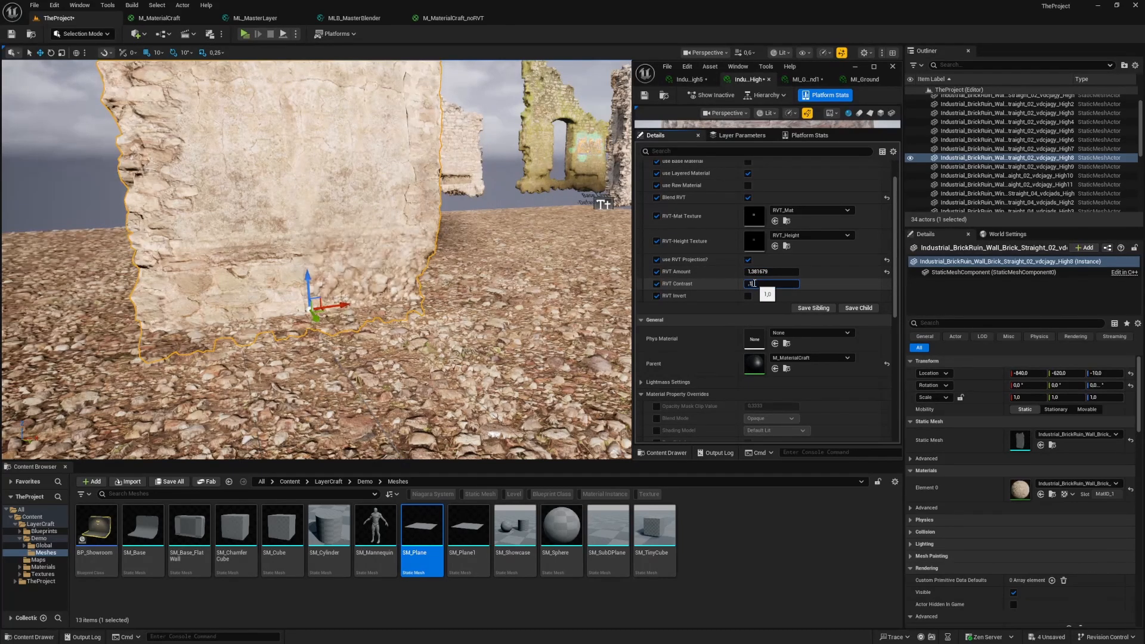
pyautogui.press('Return')
# Raise RVT Amount to 4 and set RVT Contrast to 4 to test the blend on the wall
pyautogui.moveTo(762, 272); pyautogui.dragTo(800, 272)
pyautogui.moveTo(493, 259); pyautogui.dragTo(493, 258, button='right')
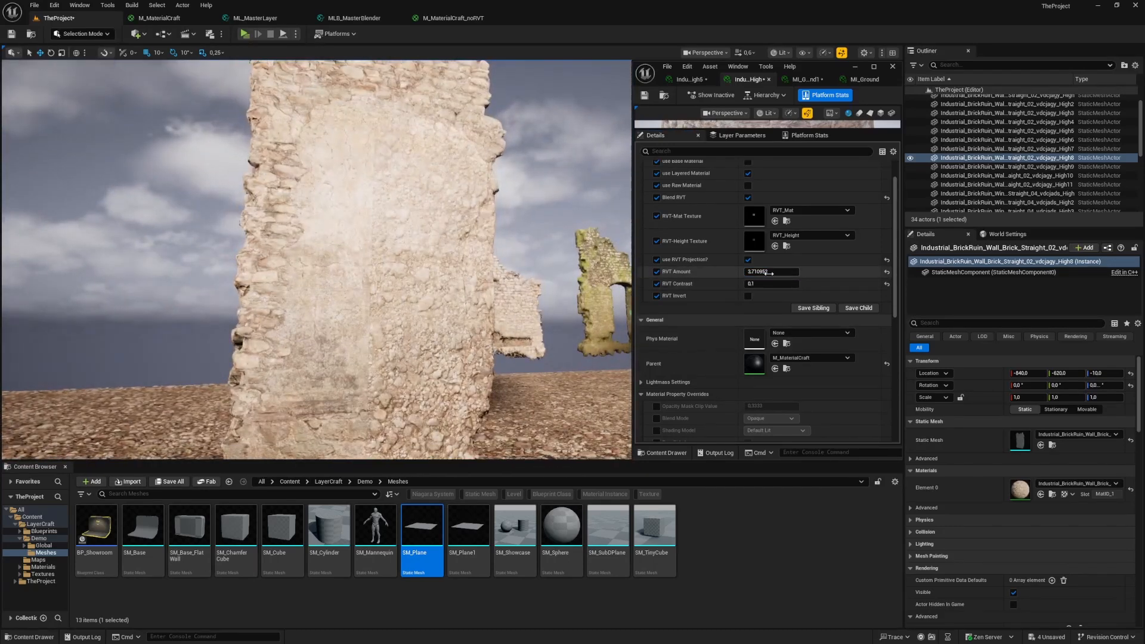
pyautogui.write('4.0')
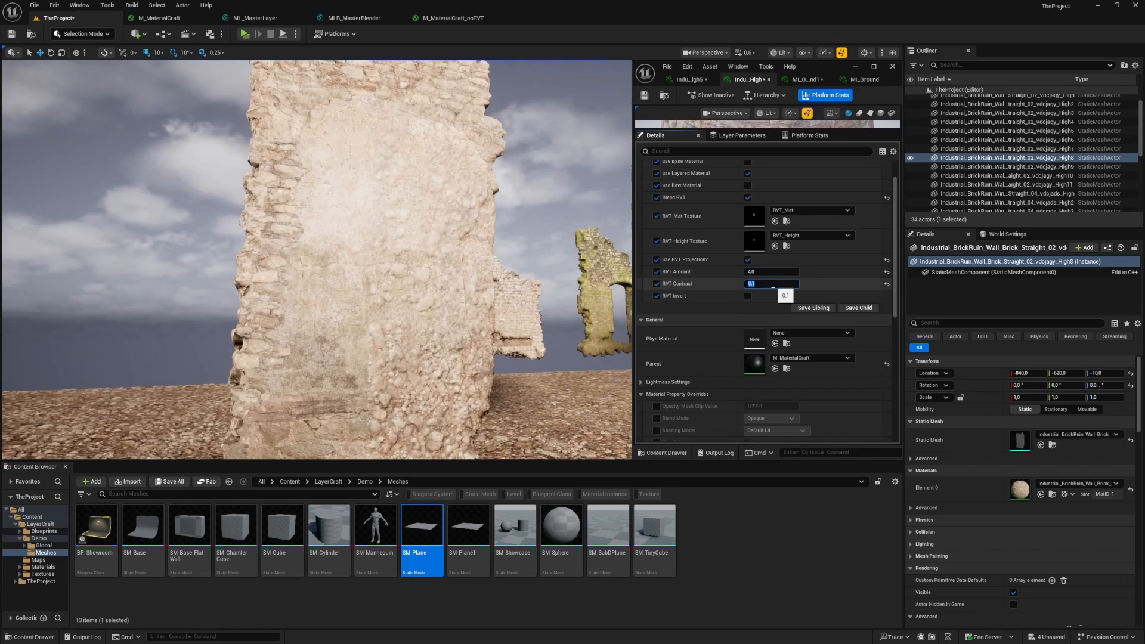
pyautogui.write('4.0')
# Set RVT Amount to 2, reduce it slightly, and soften the rubble edge with an RVT Contrast of 2
pyautogui.click(767, 272)
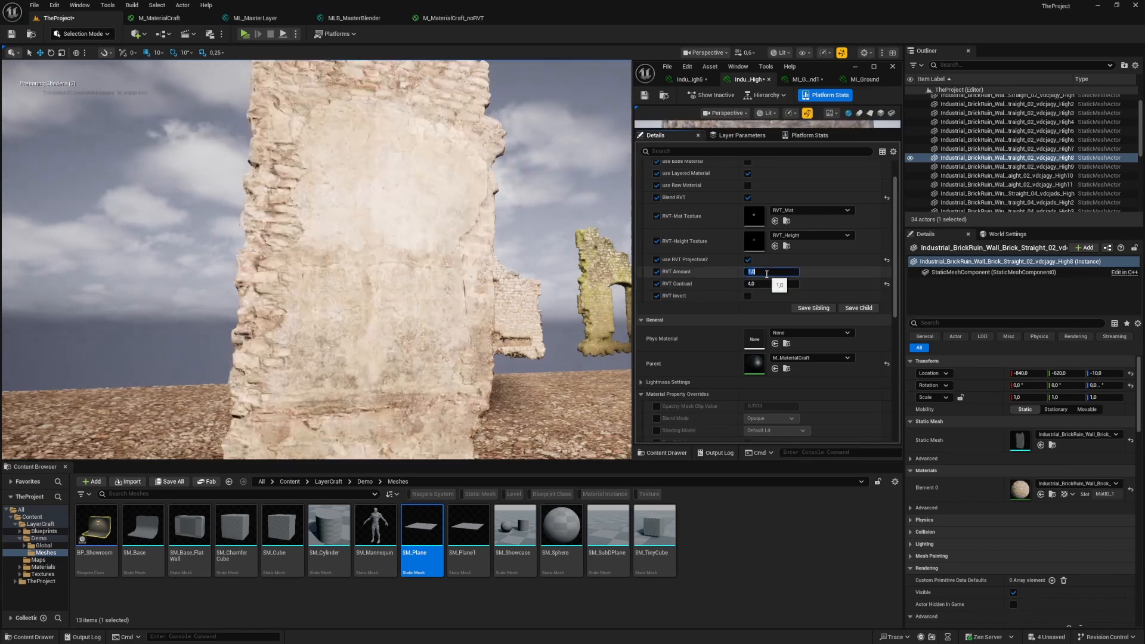
pyautogui.write('2')
pyautogui.press('Return')
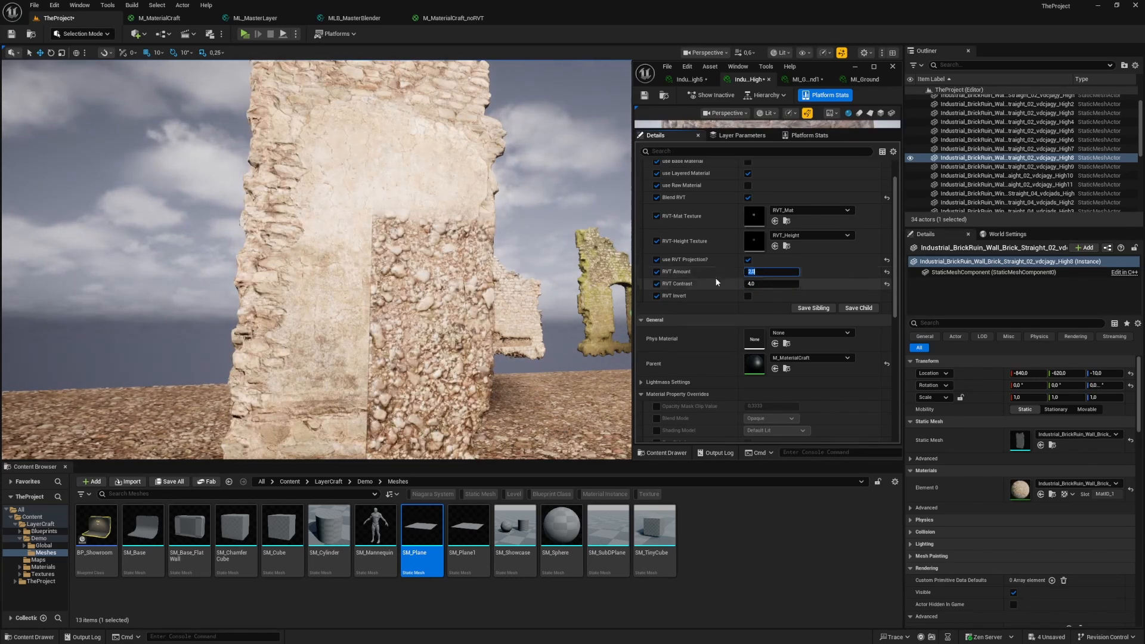
pyautogui.moveTo(767, 272); pyautogui.dragTo(746, 272)
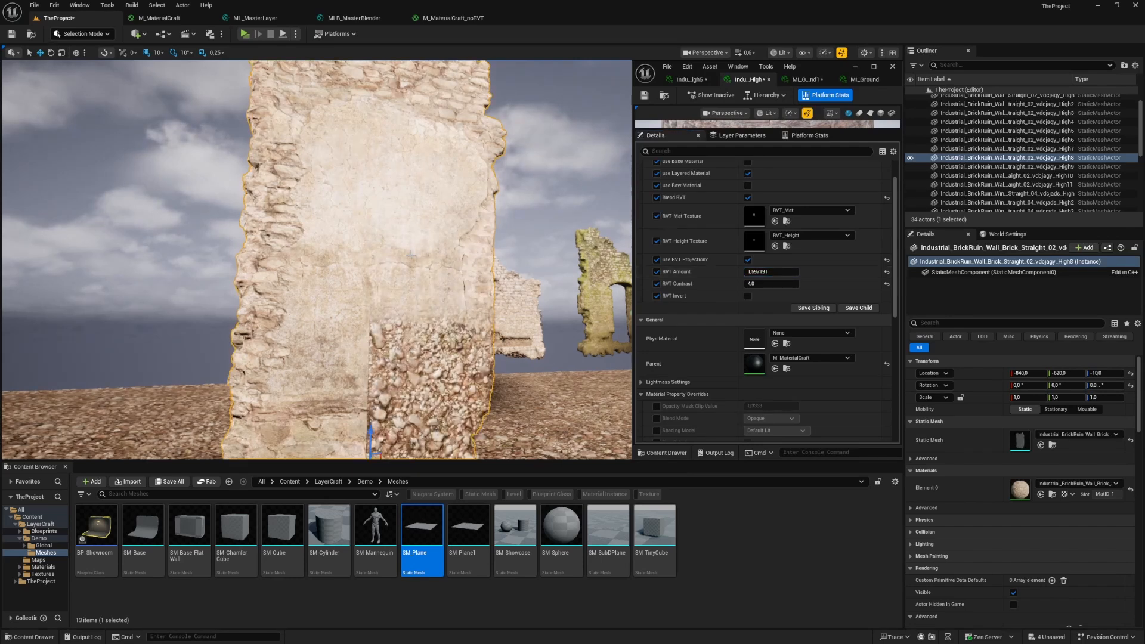
pyautogui.write('2')
pyautogui.press('Return')
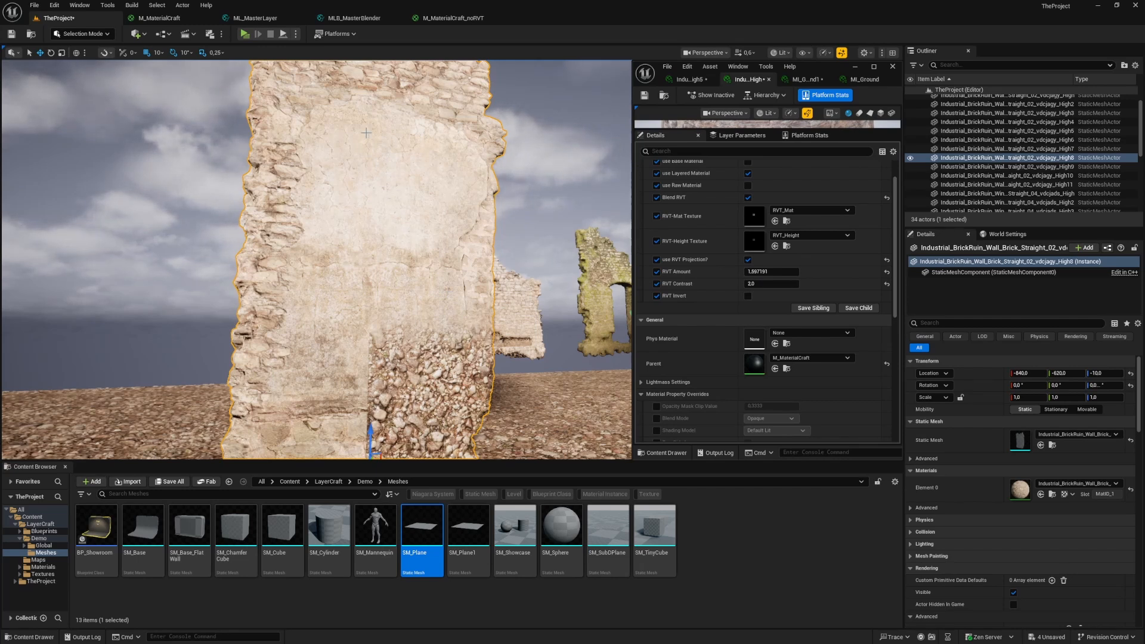
# Open the parent M_MaterialCraft and examine how TransformVector converts the normal from tangent to world space for the Runtime Virtual Texture Output
pyautogui.doubleClick(754, 362)
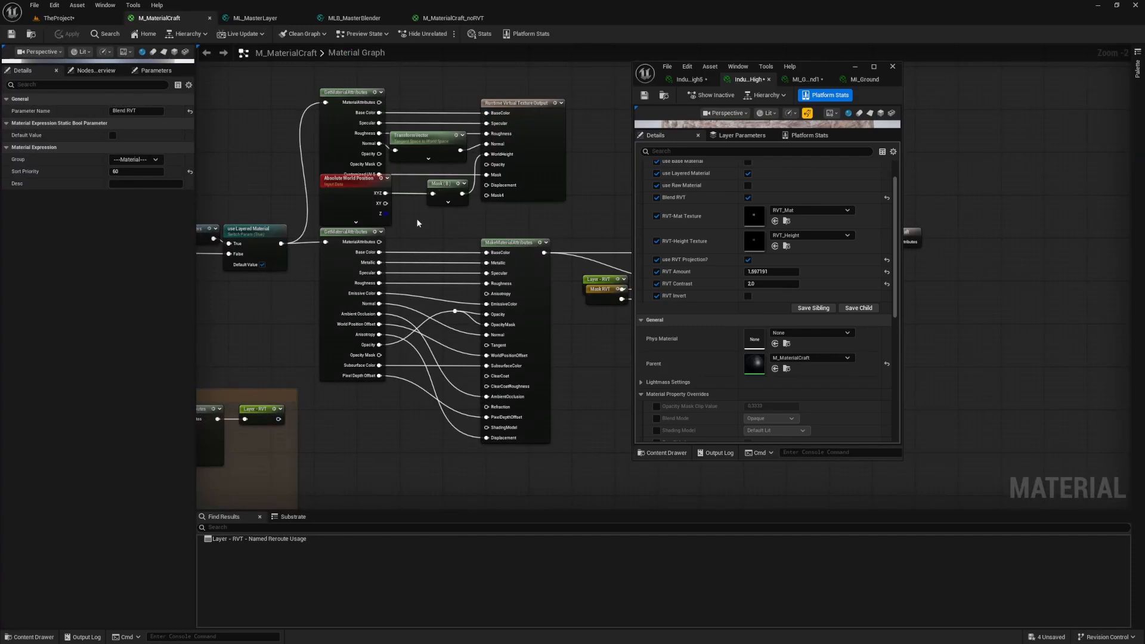
pyautogui.moveTo(418, 223); pyautogui.dragTo(443, 199, button='right')
pyautogui.click(444, 119)
pyautogui.moveTo(444, 120); pyautogui.dragTo(457, 169, button='right')
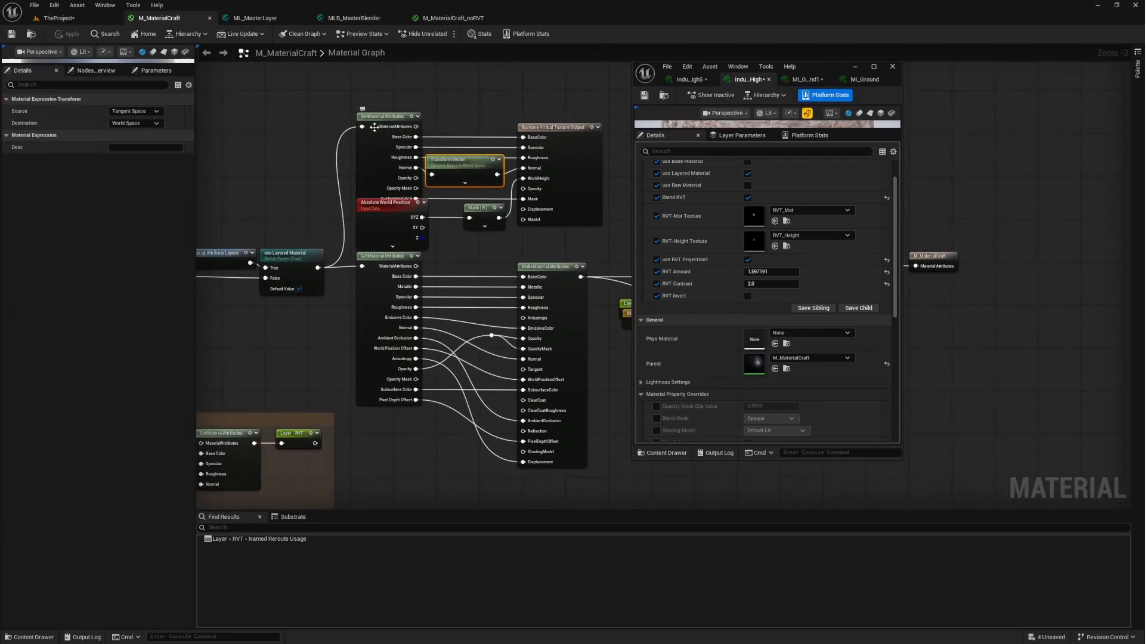
pyautogui.moveTo(432, 127); pyautogui.dragTo(435, 119, button='right')
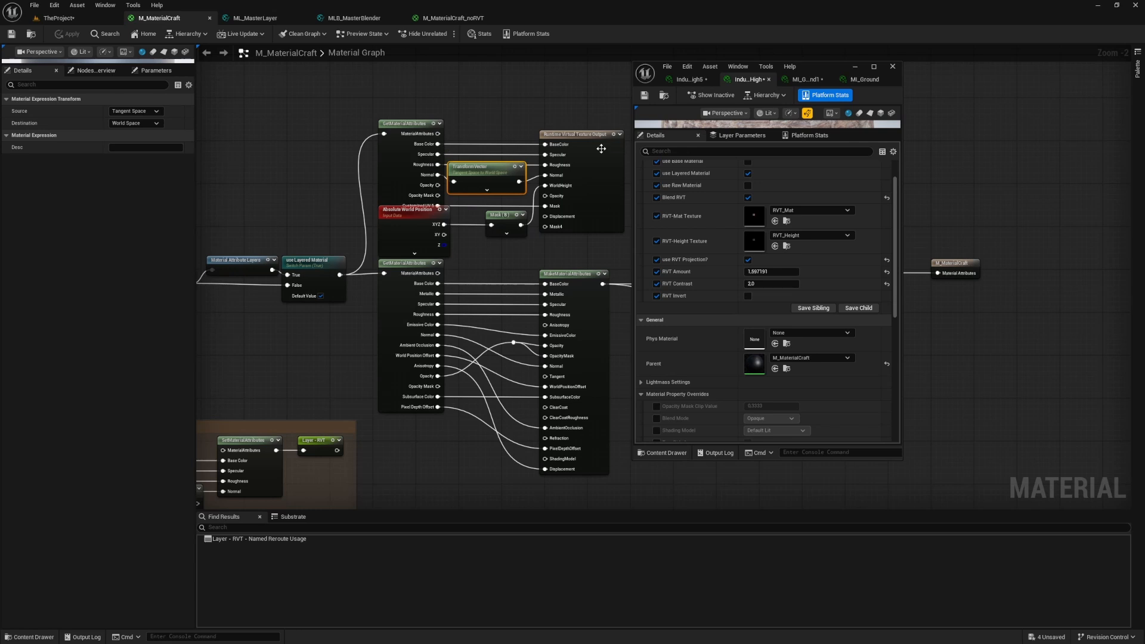
pyautogui.moveTo(309, 213); pyautogui.dragTo(346, 233, button='right')
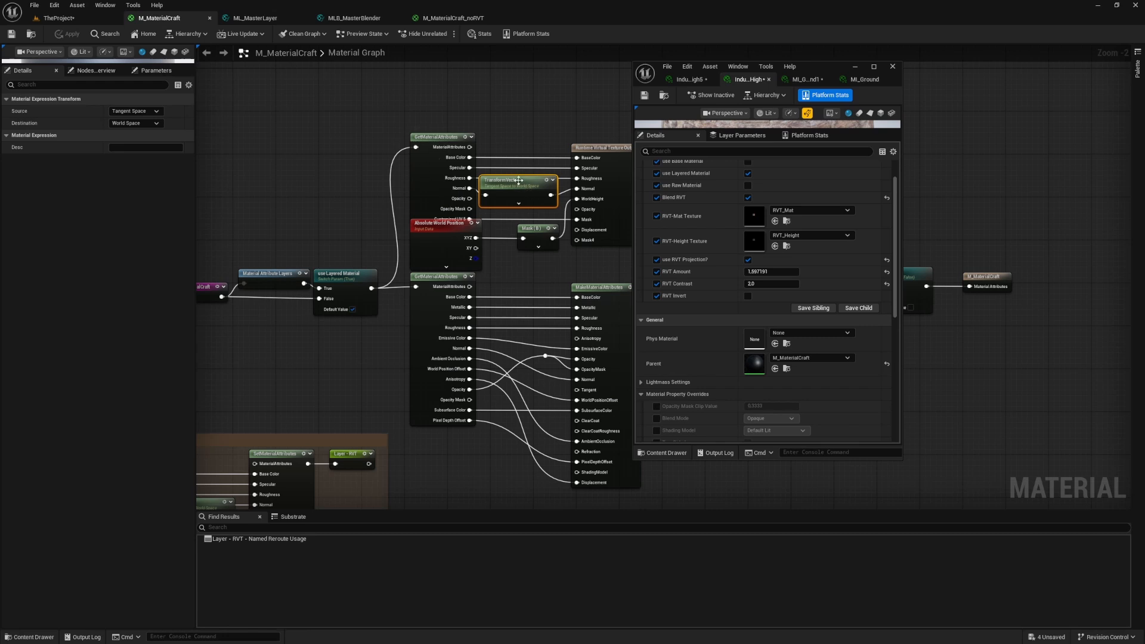
pyautogui.moveTo(540, 138); pyautogui.dragTo(535, 116, button='right')
pyautogui.moveTo(307, 252); pyautogui.dragTo(294, 230, button='right')
pyautogui.moveTo(305, 313); pyautogui.dragTo(289, 319, button='right')
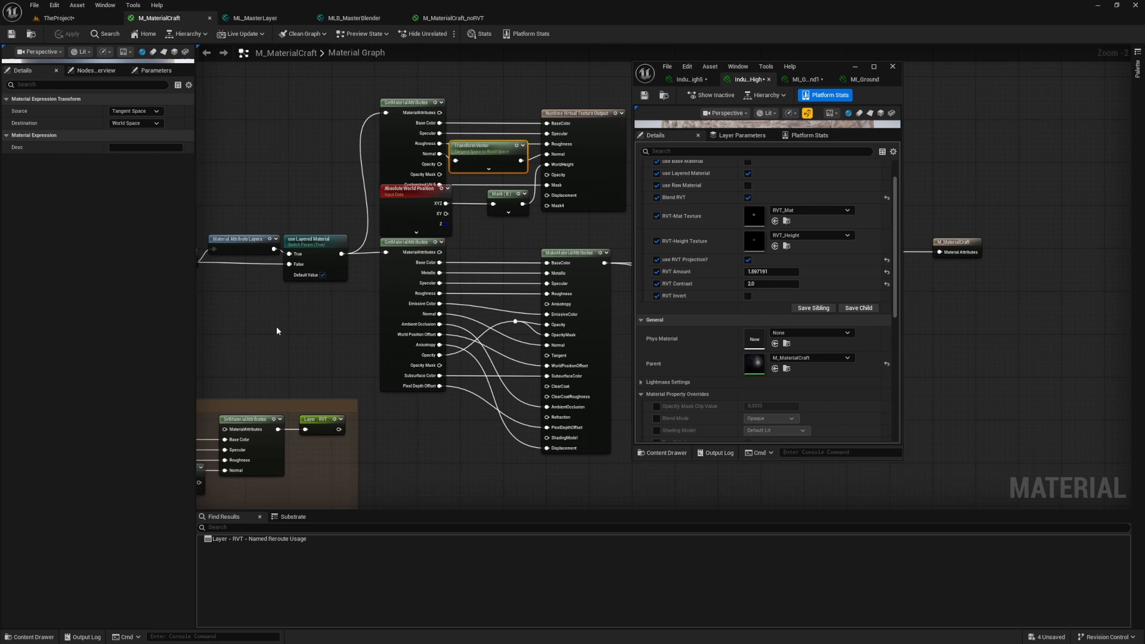
# Route the RVT-Mat Texture normal through TransformVector into SetMaterialAttributes, apply the material and check the wall in the level
pyautogui.moveTo(293, 326); pyautogui.dragTo(706, 123, button='right')
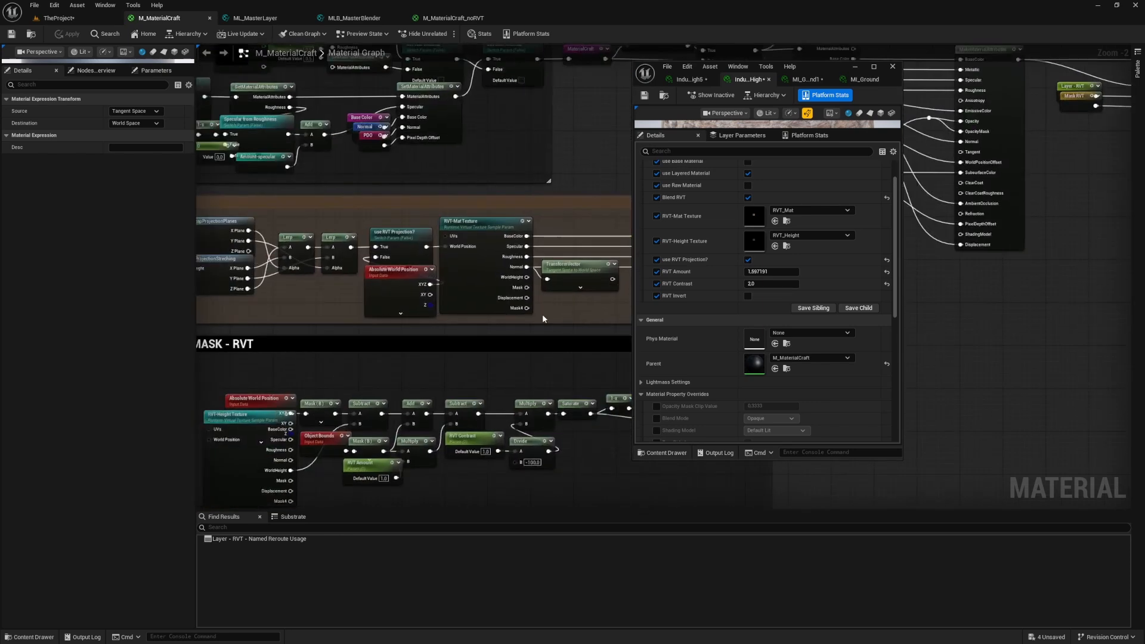
pyautogui.moveTo(542, 313); pyautogui.dragTo(436, 337, button='right')
pyautogui.click(471, 296)
pyautogui.moveTo(470, 297); pyautogui.dragTo(525, 290)
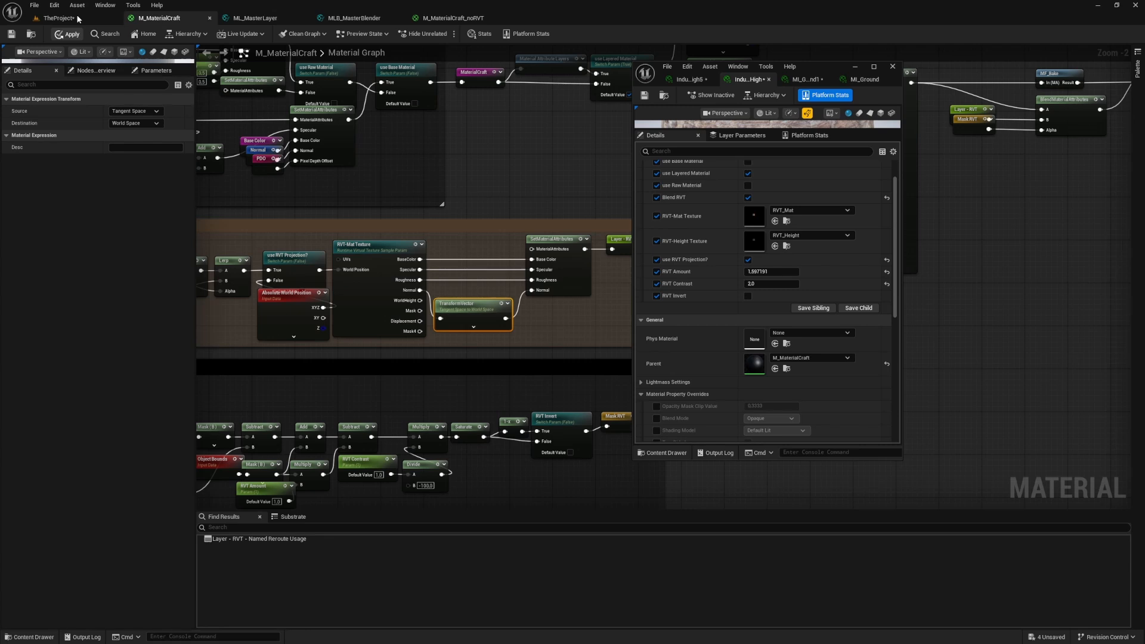
pyautogui.click(69, 35)
pyautogui.click(66, 19)
pyautogui.moveTo(298, 239); pyautogui.dragTo(301, 288, button='right')
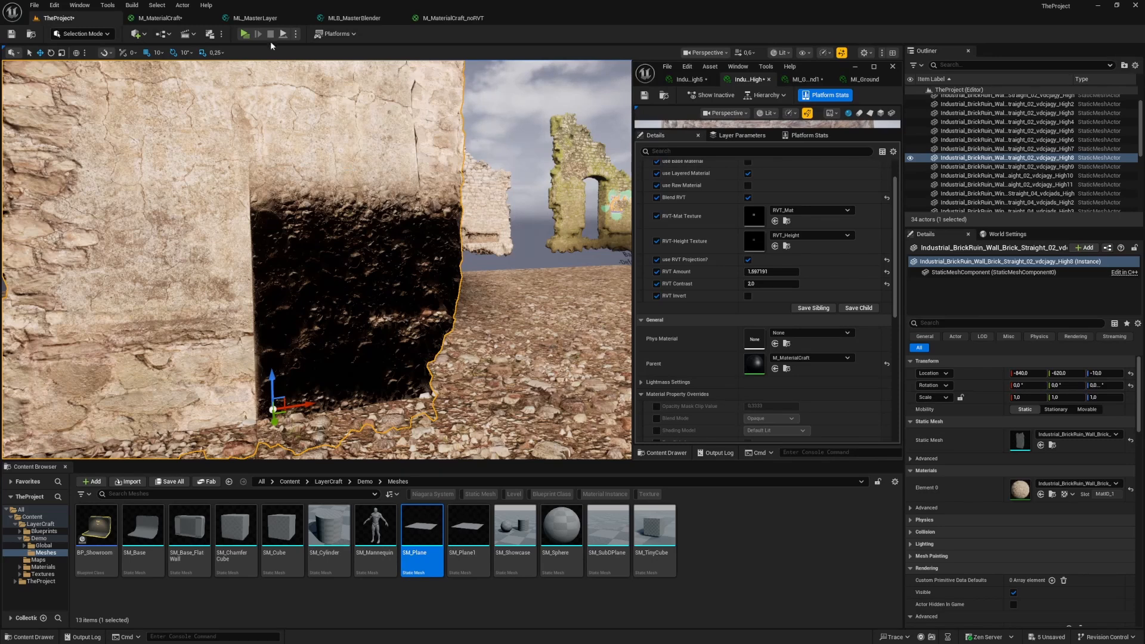
# Reconnect the RVT-Mat Texture Normal output directly to SetMaterialAttributes in M_MaterialCraft, apply it and return to the level
pyautogui.click(362, 18)
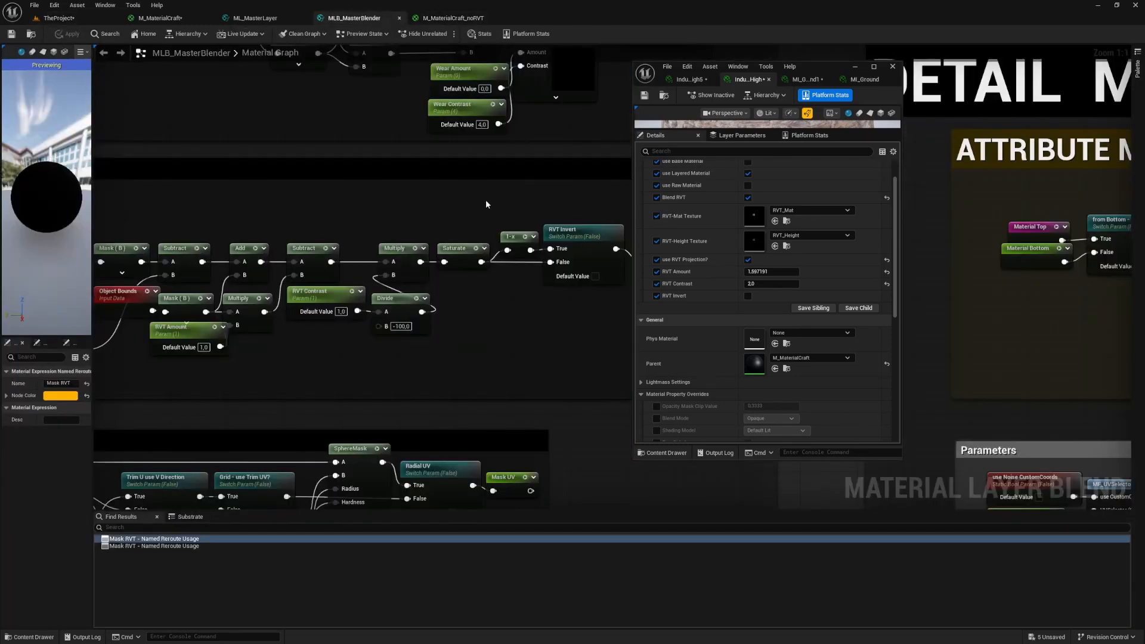
pyautogui.click(160, 18)
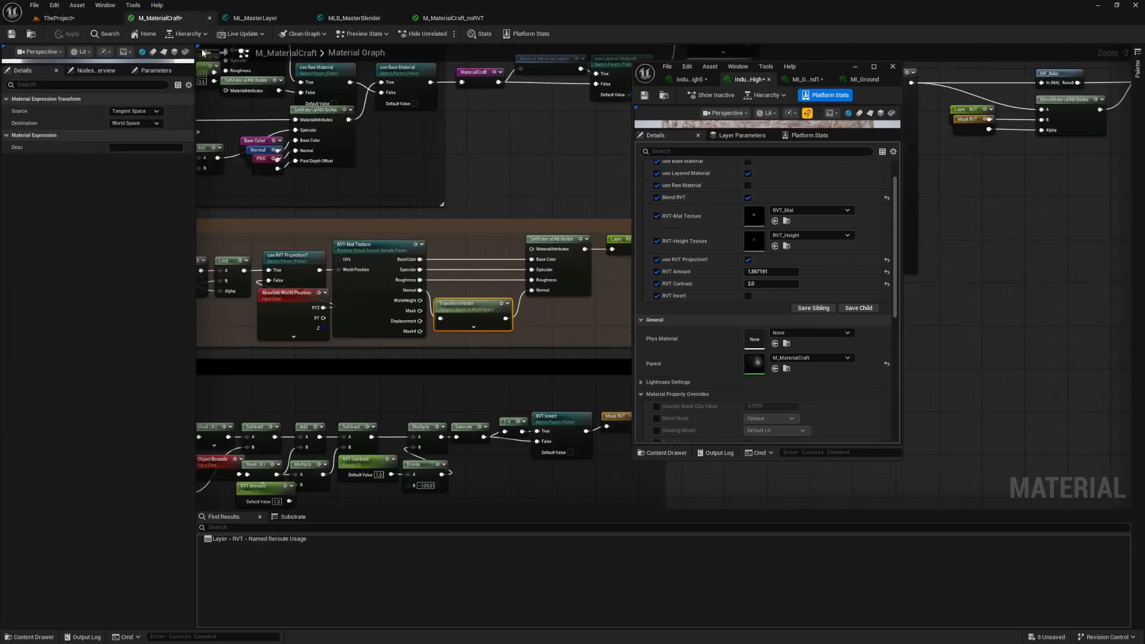
pyautogui.moveTo(421, 290); pyautogui.dragTo(531, 290)
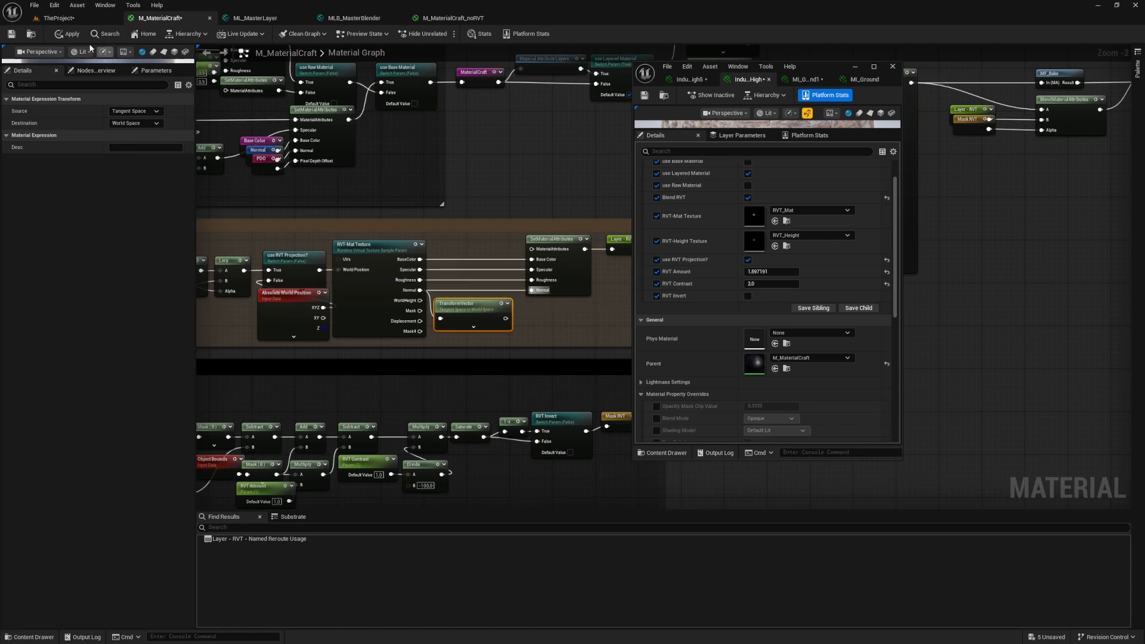
pyautogui.click(57, 33)
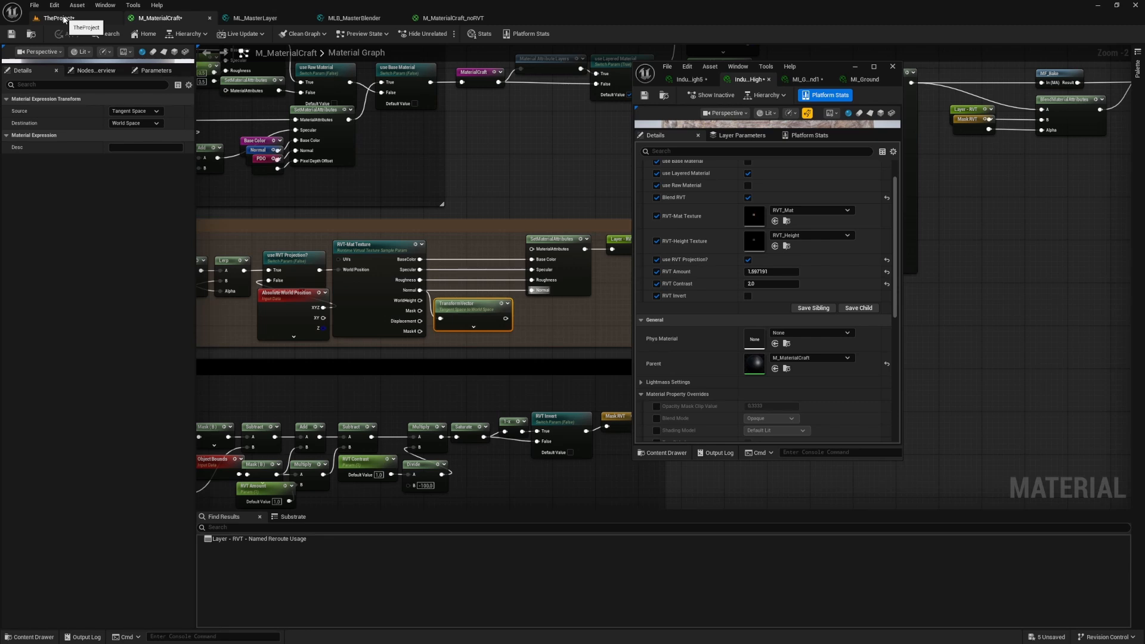
pyautogui.click(59, 18)
# Select the neighbouring wall with the dark blend, open its material instance and lower the wall to 0 on Z
pyautogui.press('s')
pyautogui.moveTo(317, 259); pyautogui.dragTo(287, 245, button='right')
pyautogui.press('w')
pyautogui.scroll(-2, 317, 259)
pyautogui.press('s')
pyautogui.scroll(2, 316, 259)
pyautogui.press('w')
pyautogui.click(316, 238)
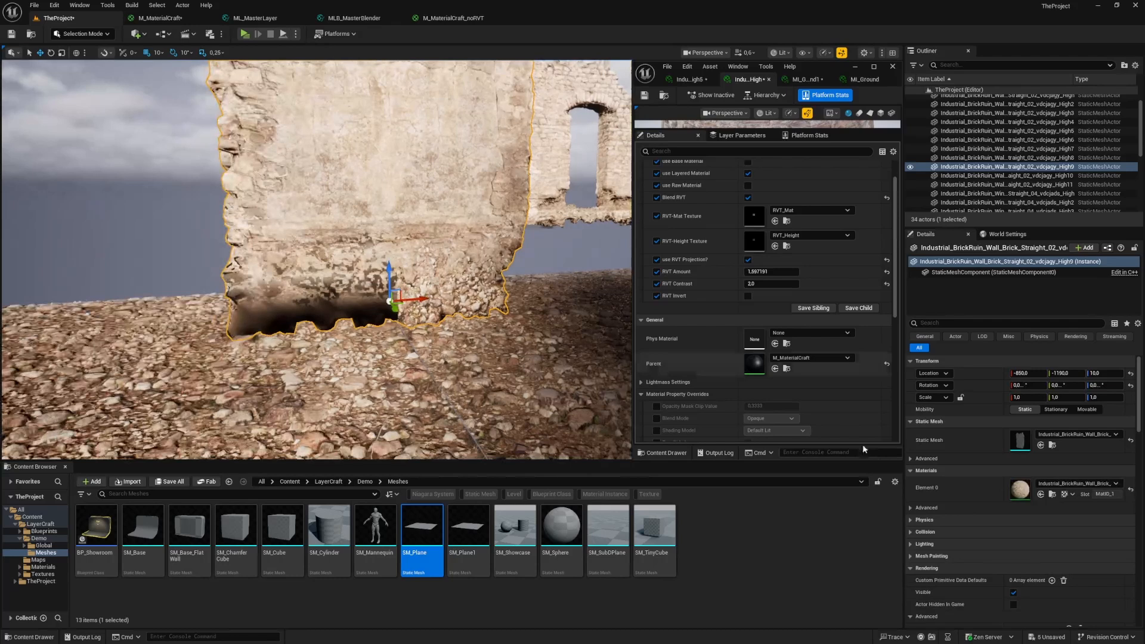
pyautogui.doubleClick(1016, 490)
pyautogui.moveTo(386, 271); pyautogui.dragTo(386, 281)
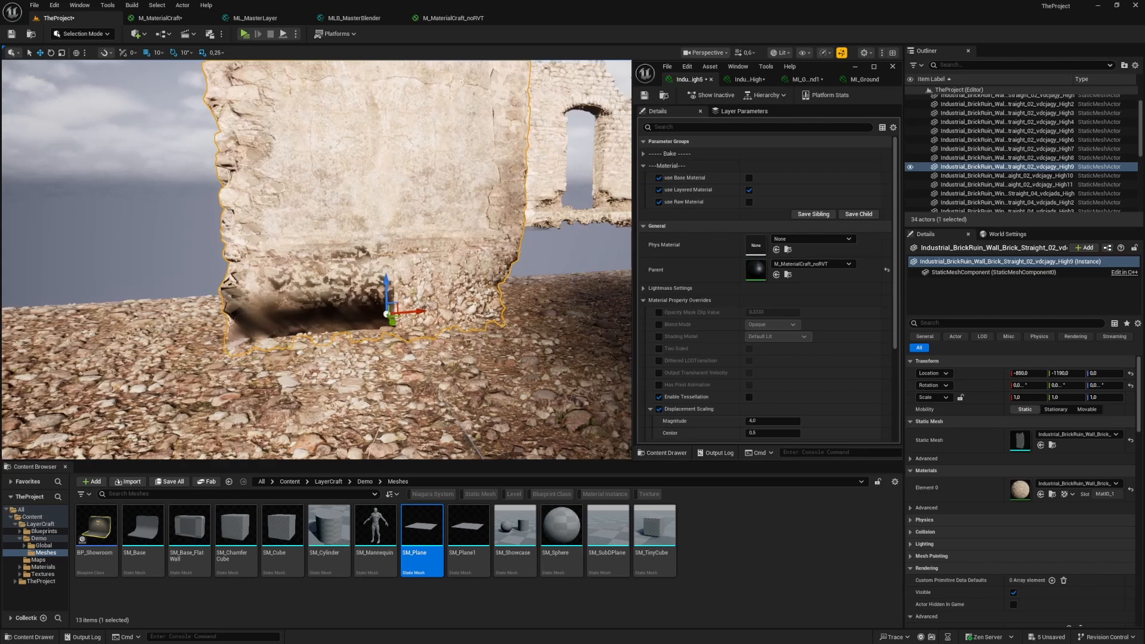
# Examine this instance's parent M_MaterialCraft_noRVT and the layer and blend assets of its RVT material layer
pyautogui.click(740, 111)
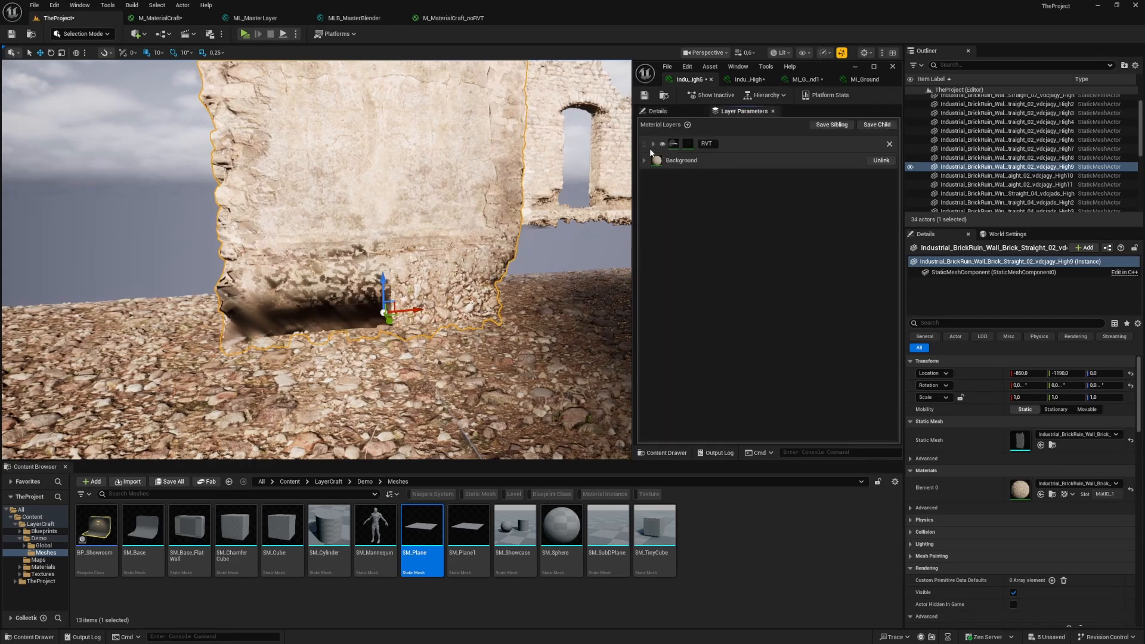
pyautogui.click(658, 112)
pyautogui.doubleClick(755, 270)
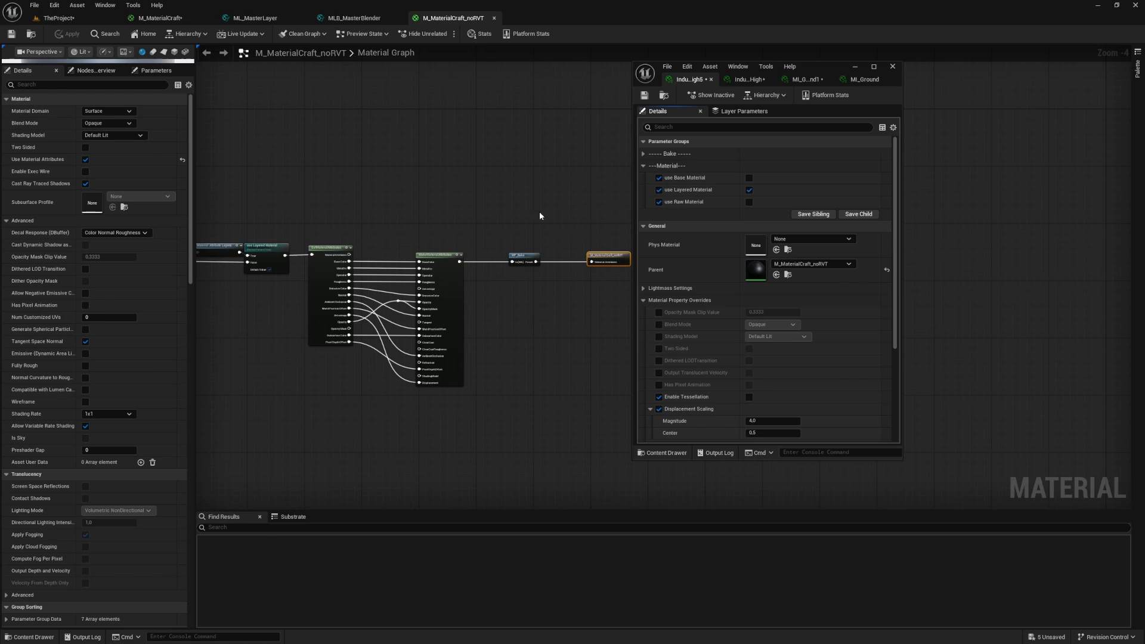
pyautogui.click(745, 111)
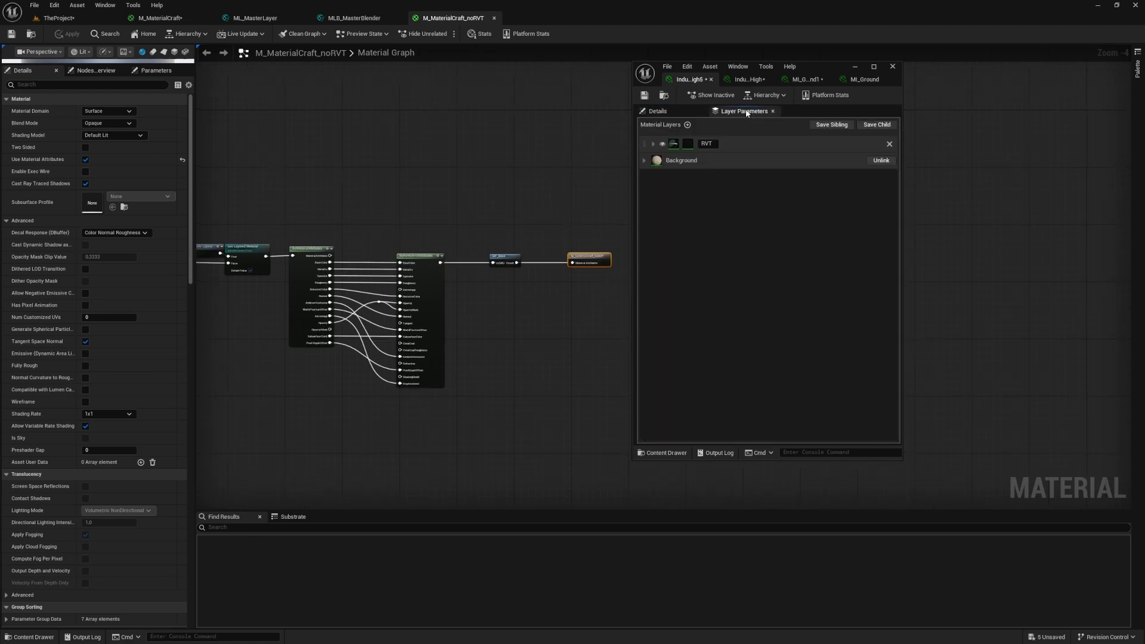
pyautogui.click(653, 145)
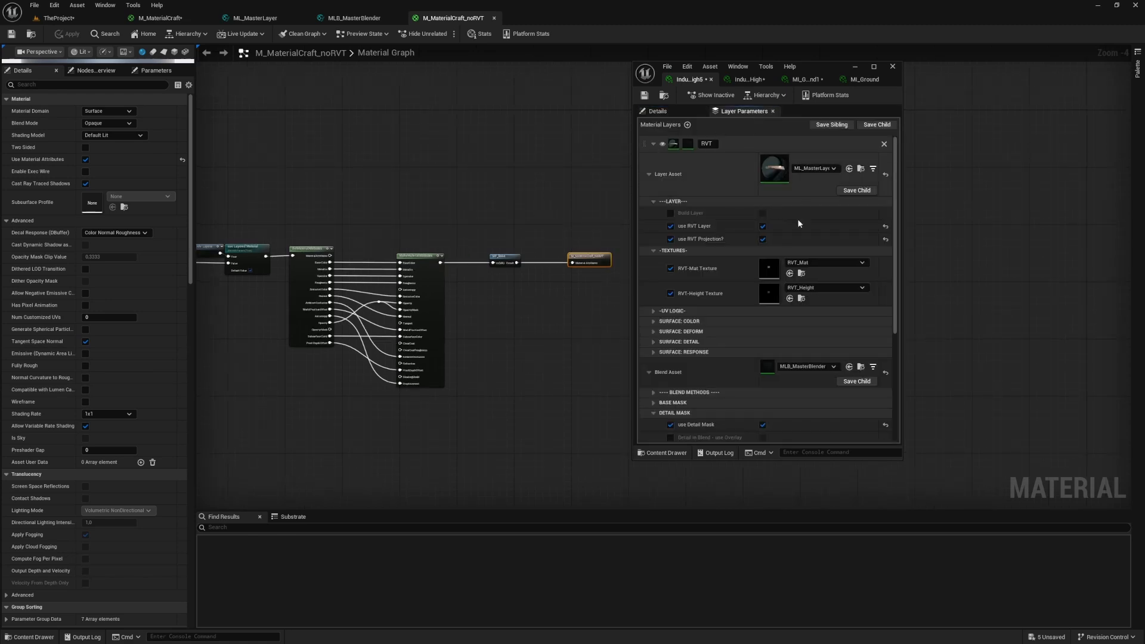
pyautogui.click(648, 175)
pyautogui.click(648, 212)
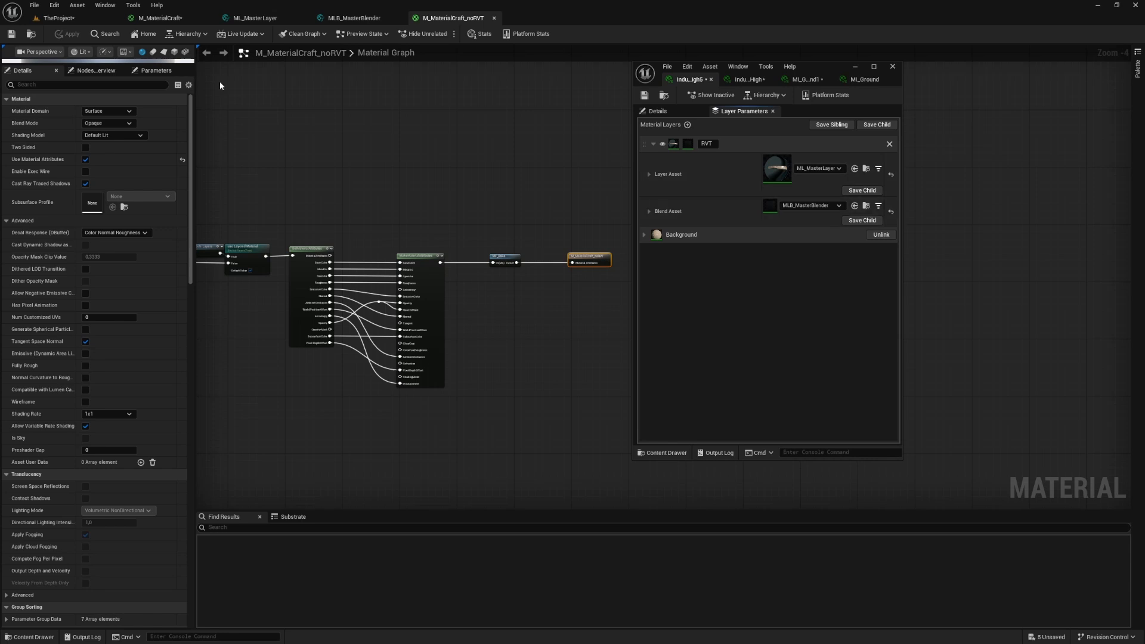
# Back in the level, disable use RVT Projection in the RVT layer's Layer Asset and view the wall's base
pyautogui.click(58, 18)
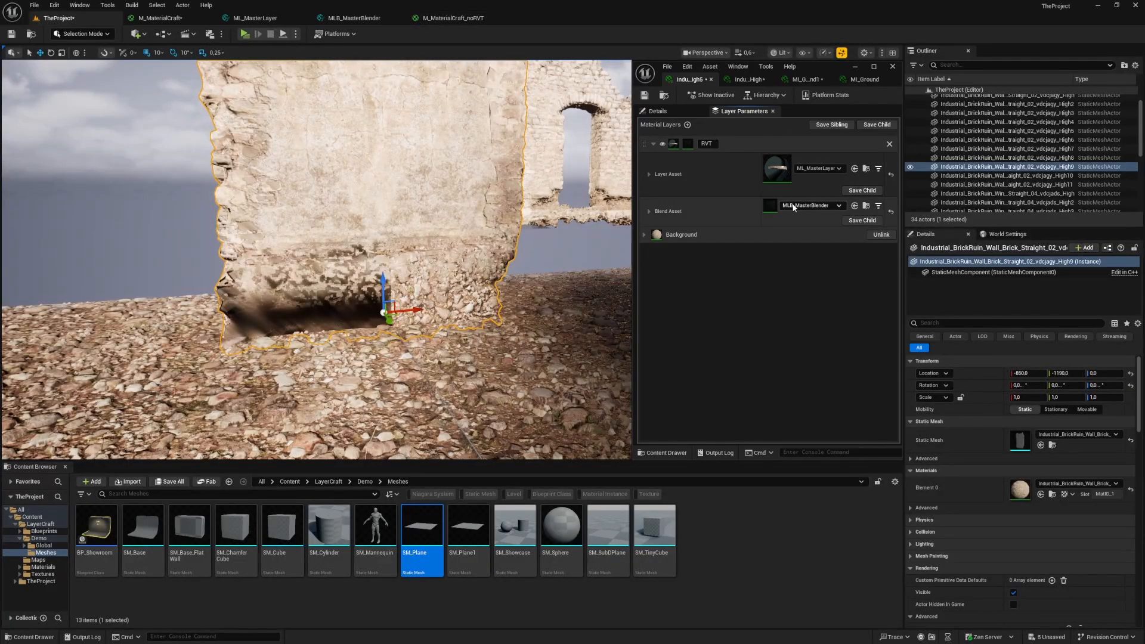
pyautogui.click(648, 175)
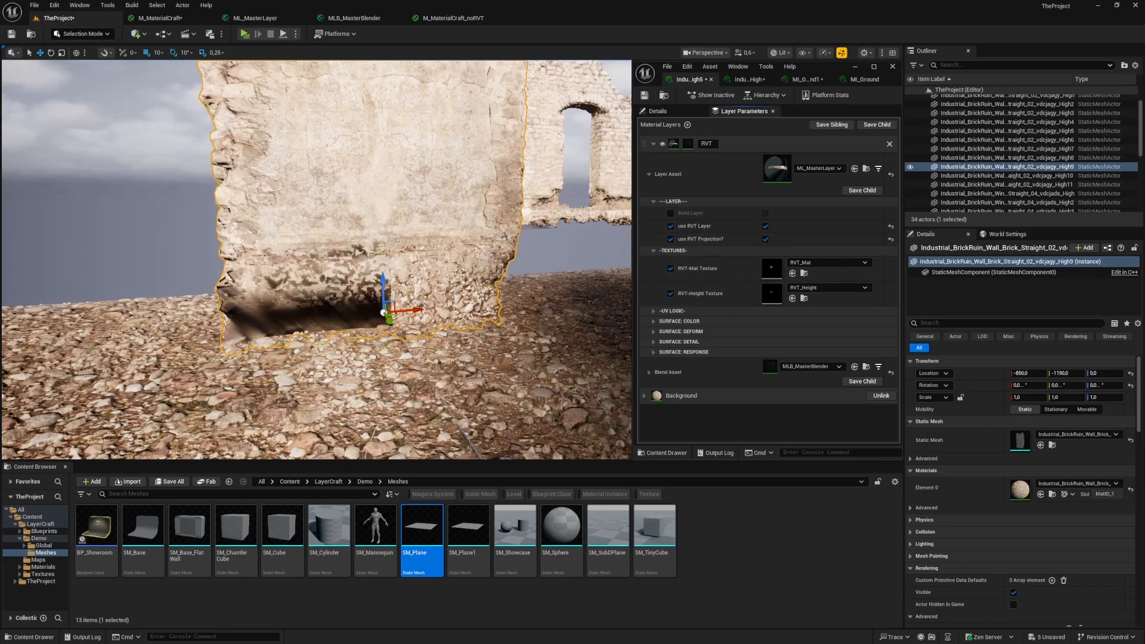
pyautogui.moveTo(477, 256); pyautogui.dragTo(518, 268, button='right')
pyautogui.press('w')
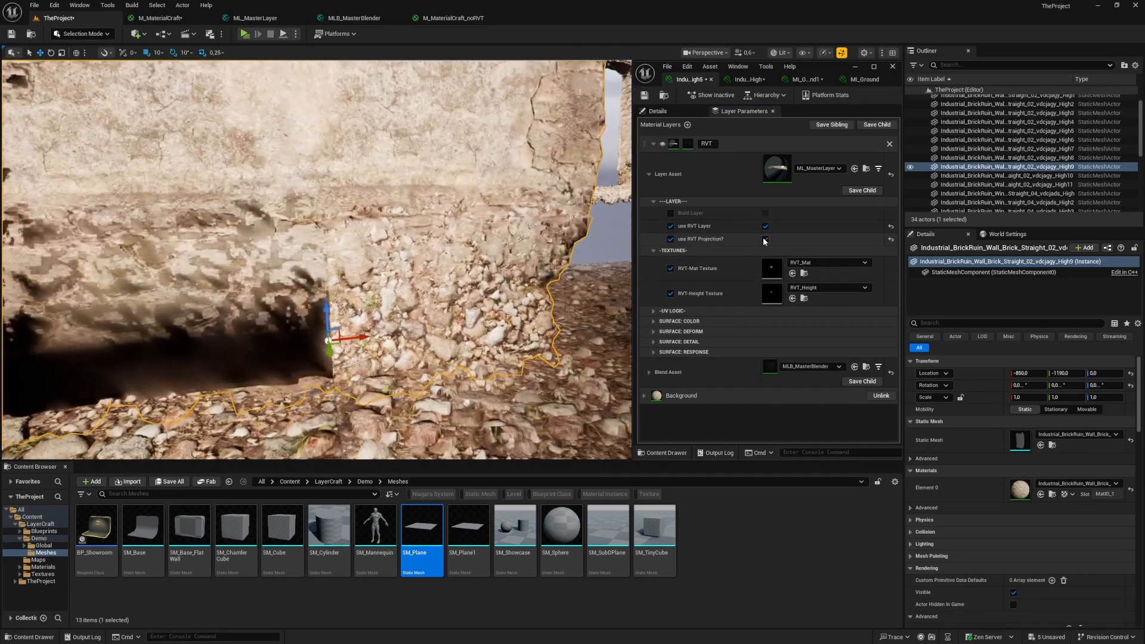
pyautogui.click(765, 240)
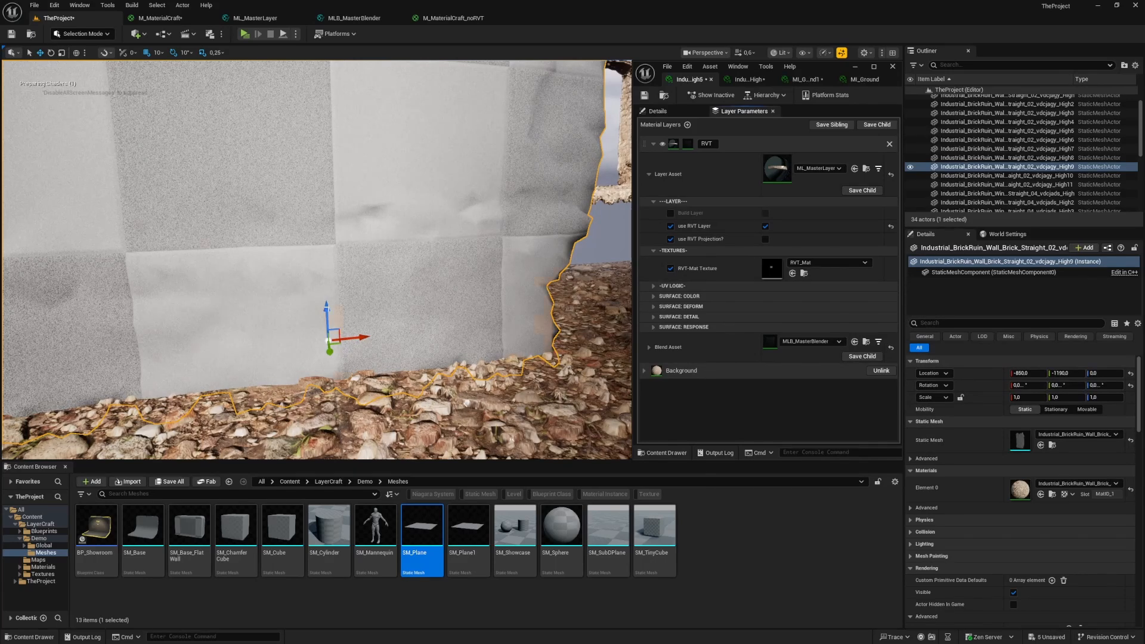
pyautogui.press('s')
pyautogui.moveTo(350, 268)
pyautogui.mouseDown(button='right')
pyautogui.moveTo(376, 278)
pyautogui.moveTo(352, 280)
pyautogui.mouseUp(button='right')
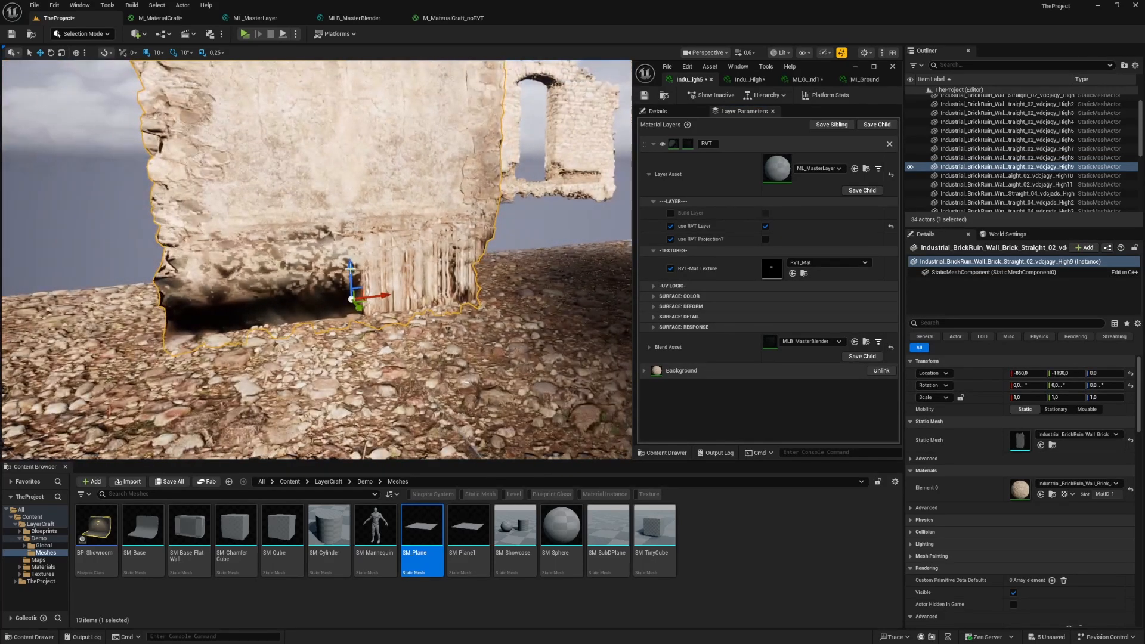
# Sink the selected wall into the ground to -320 on Z to test the unprojected blend
pyautogui.moveTo(350, 268); pyautogui.dragTo(361, 455)
pyautogui.moveTo(352, 326); pyautogui.dragTo(358, 358, button='right')
pyautogui.moveTo(380, 349); pyautogui.dragTo(385, 446)
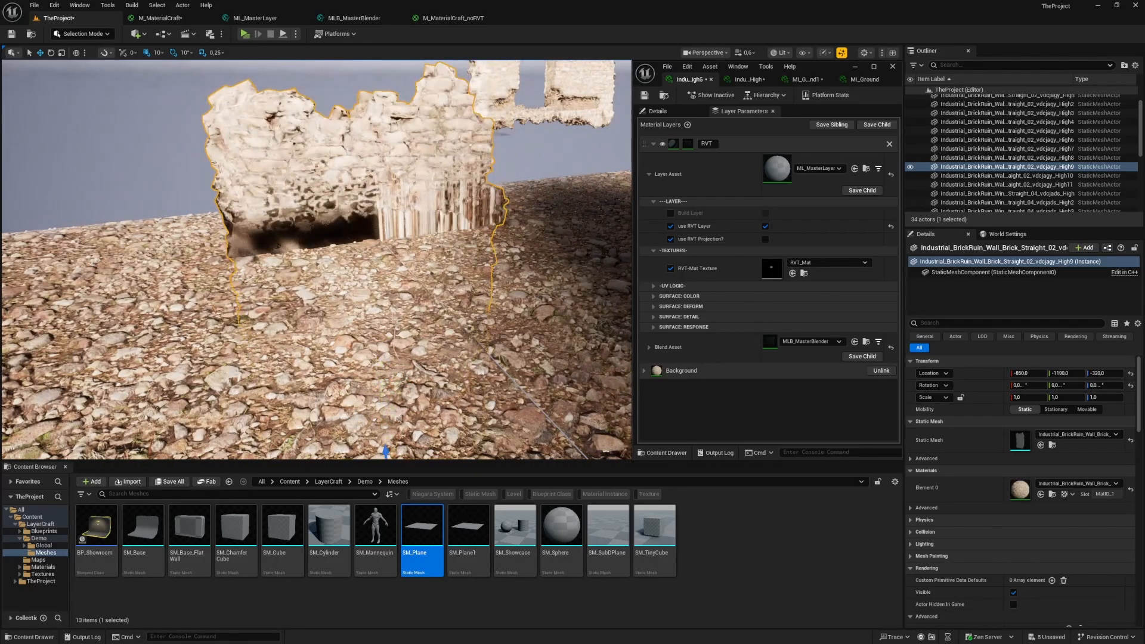
# Sink the selected wall deeper into the ground, to -440 on Z, with RVT projection still off
pyautogui.press('s')
pyautogui.moveTo(386, 444); pyautogui.dragTo(389, 475, button='right')
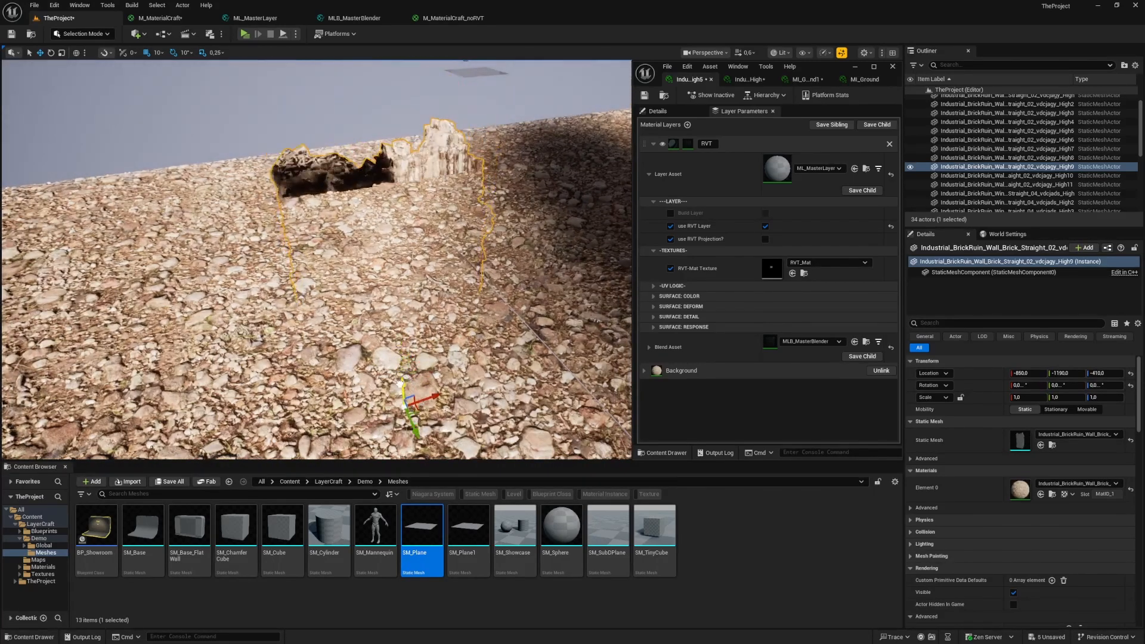
pyautogui.moveTo(406, 406); pyautogui.dragTo(404, 367, button='right')
pyautogui.press('w')
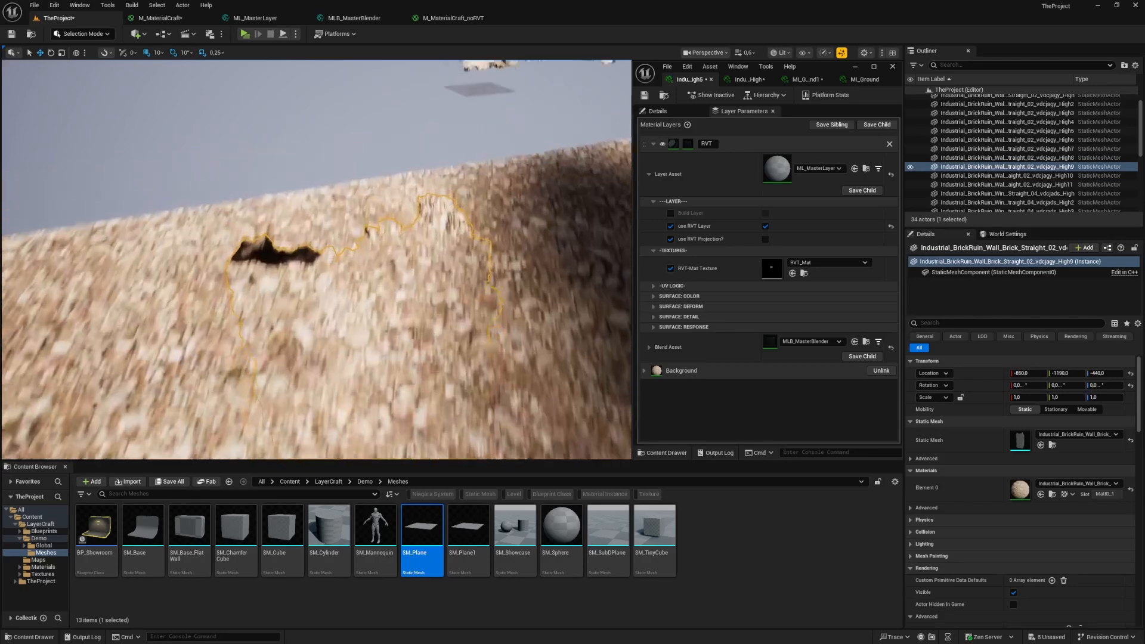
pyautogui.press('w')
pyautogui.moveTo(391, 125); pyautogui.dragTo(388, 177, button='right')
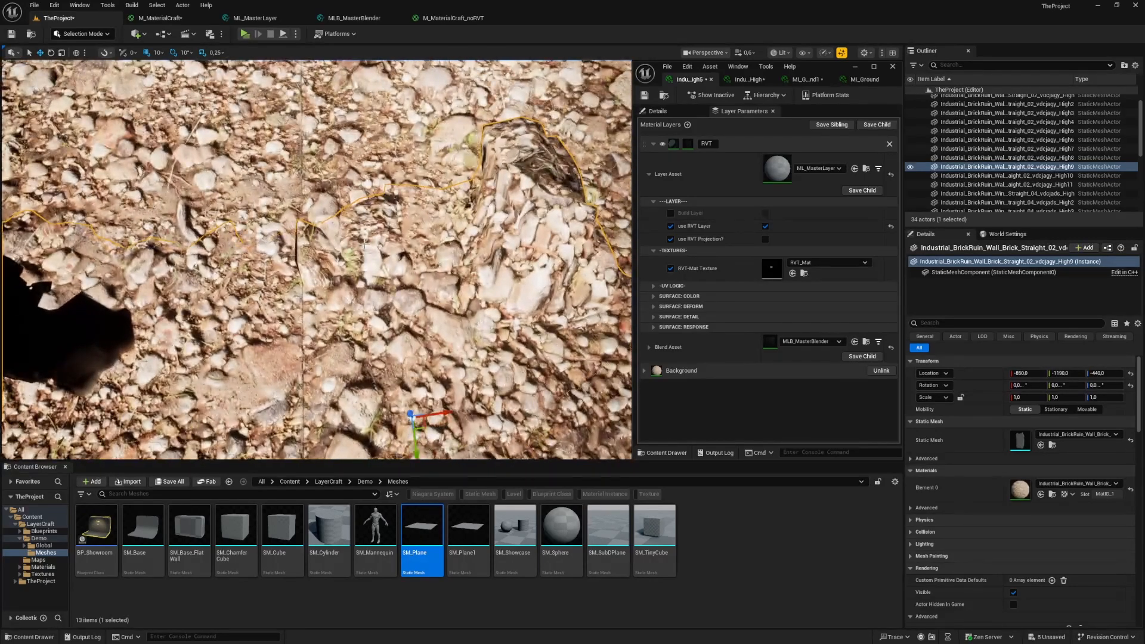
# Examine up close how the buried wall's unprojected surface blends with the surrounding stones
pyautogui.press('w')
pyautogui.scroll(-3, 365, 245)
pyautogui.moveTo(365, 245); pyautogui.dragTo(409, 240, button='right')
pyautogui.press('w')
pyautogui.scroll(-2, 366, 266)
pyautogui.press('s')
pyautogui.scroll(2, 390, 208)
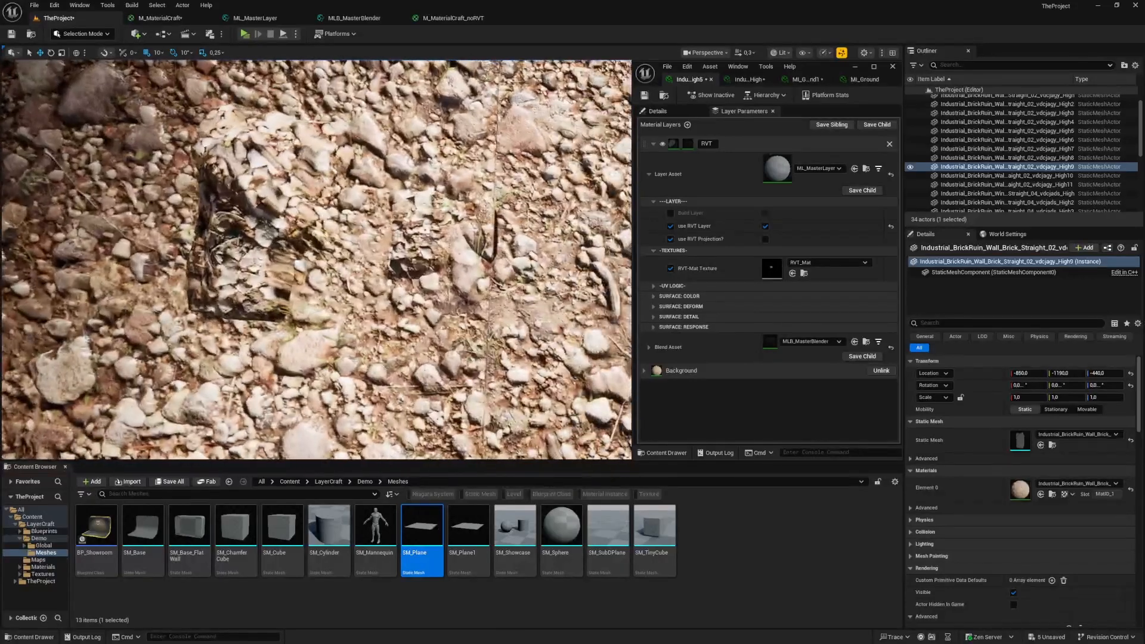
pyautogui.press('s')
pyautogui.moveTo(463, 306); pyautogui.dragTo(411, 274, button='right')
pyautogui.scroll(1, 463, 306)
pyautogui.press('s')
# Raise the wall back out of the ground to -6 on Z and view its base
pyautogui.moveTo(1103, 373); pyautogui.dragTo(1123, 373)
pyautogui.moveTo(512, 238); pyautogui.dragTo(501, 262, button='right')
pyautogui.press('w')
pyautogui.scroll(3, 512, 238)
pyautogui.moveTo(414, 197); pyautogui.dragTo(393, 151, button='right')
pyautogui.press('s')
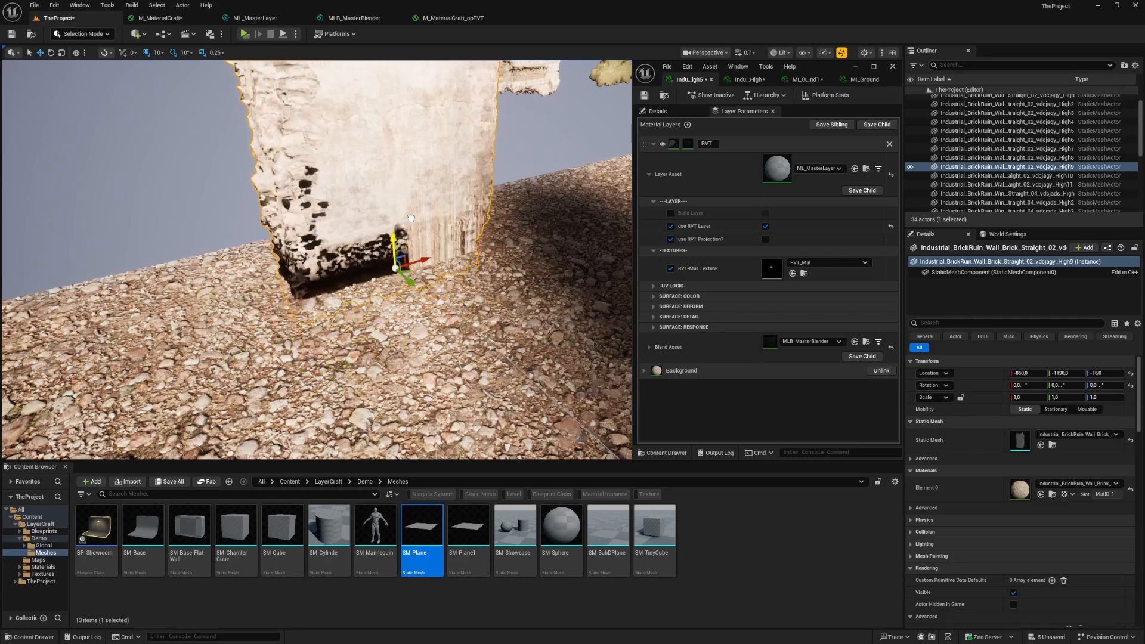
pyautogui.press('w')
pyautogui.moveTo(409, 211); pyautogui.dragTo(409, 197, button='right')
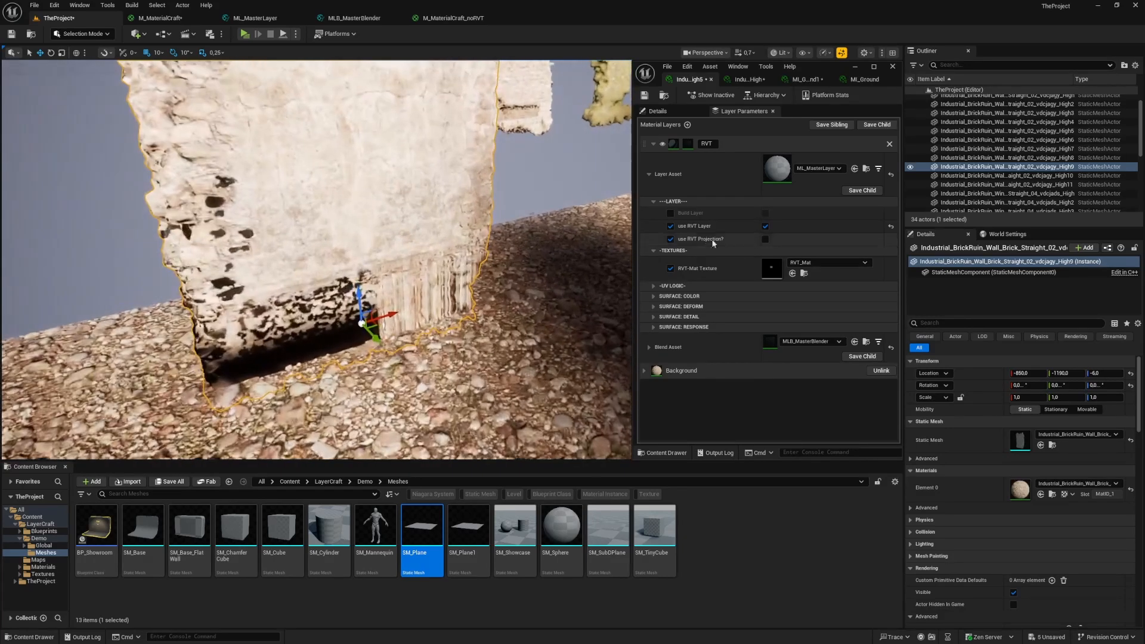
# Enable use RVT Projection in the RVT layer and inspect the blend at the wall's base
pyautogui.click(765, 239)
pyautogui.press('w')
pyautogui.moveTo(453, 232); pyautogui.dragTo(419, 239, button='right')
pyautogui.scroll(-2, 439, 235)
pyautogui.press('s')
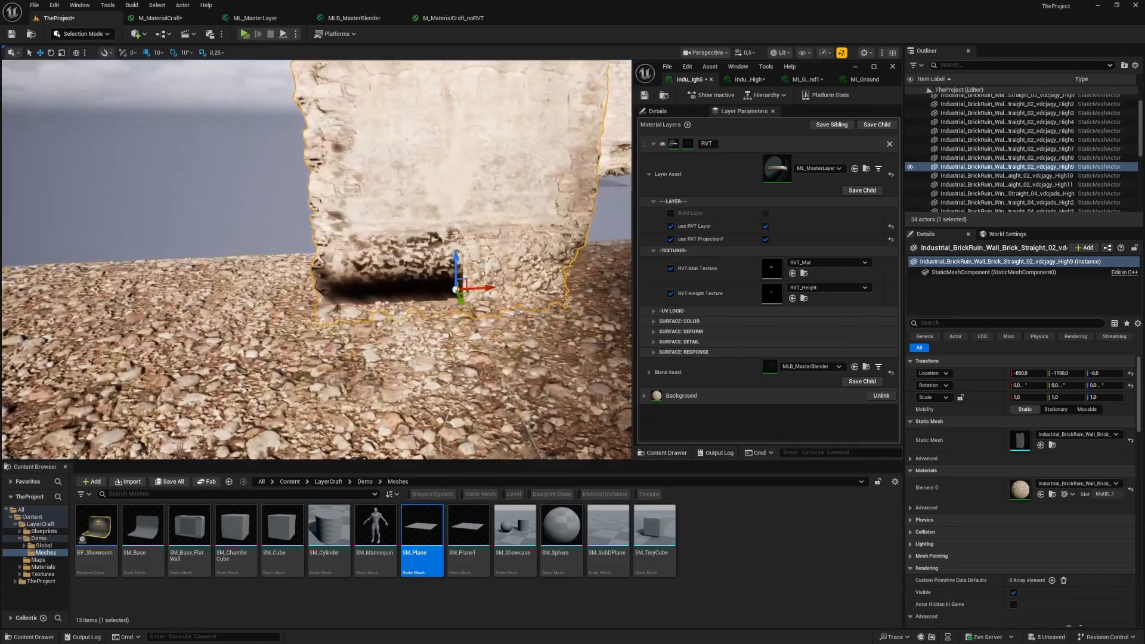
# Select the ground plane and the neighbouring master-material wall to examine where that wall meets the ground
pyautogui.click(414, 337)
pyautogui.moveTo(415, 336); pyautogui.dragTo(362, 353, button='right')
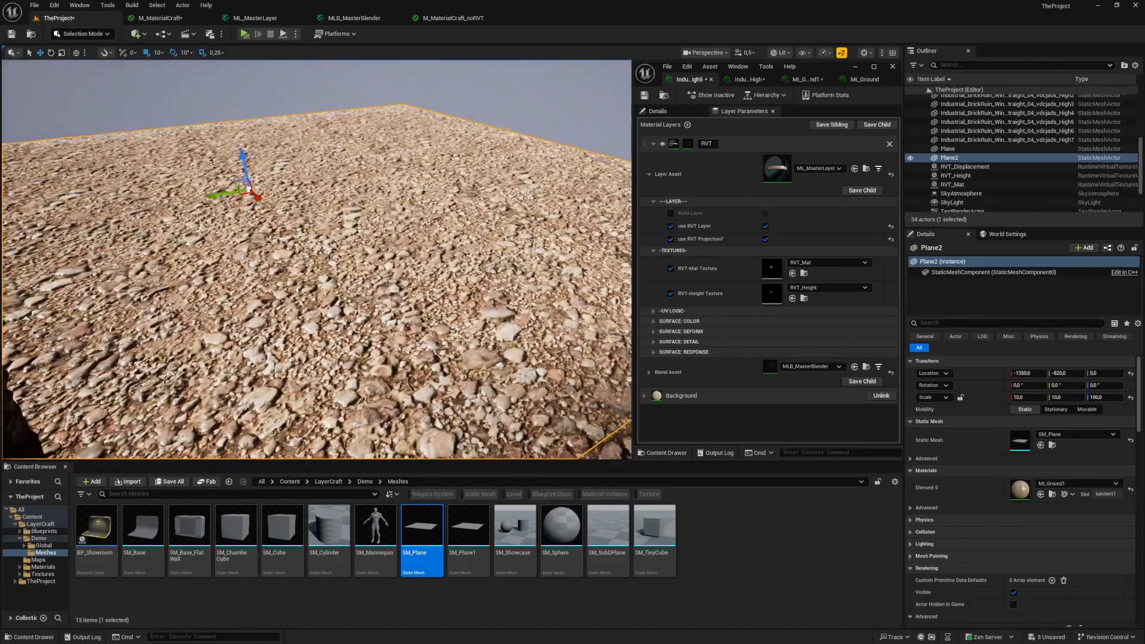
pyautogui.moveTo(358, 313); pyautogui.dragTo(253, 322, button='right')
pyautogui.press('w')
pyautogui.press('s')
pyautogui.scroll(2, 233, 319)
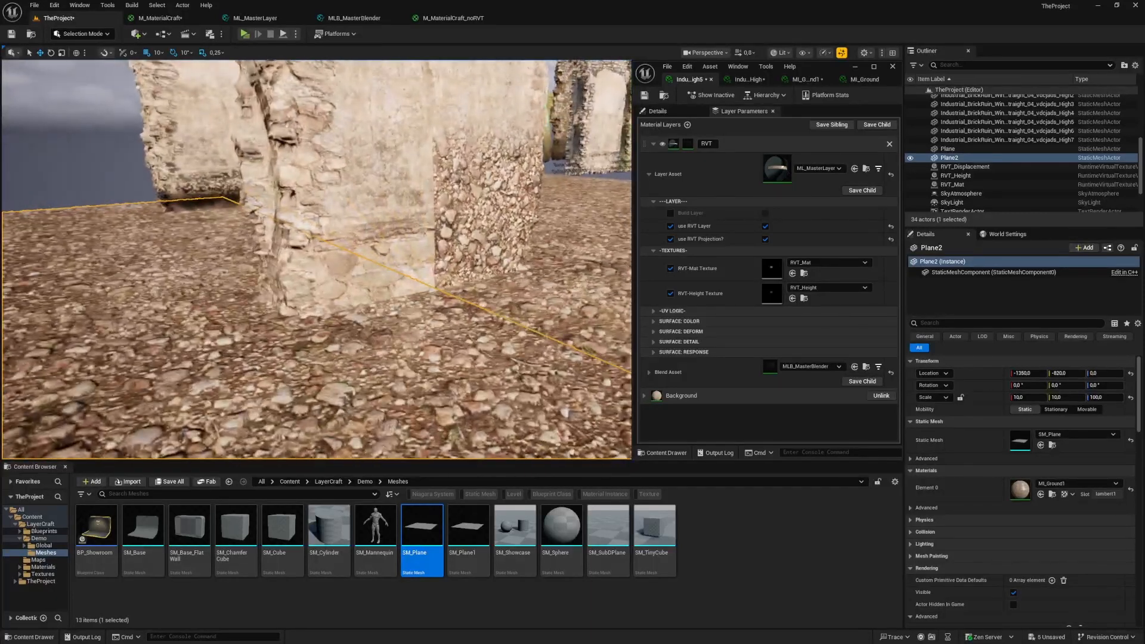
pyautogui.click(366, 228)
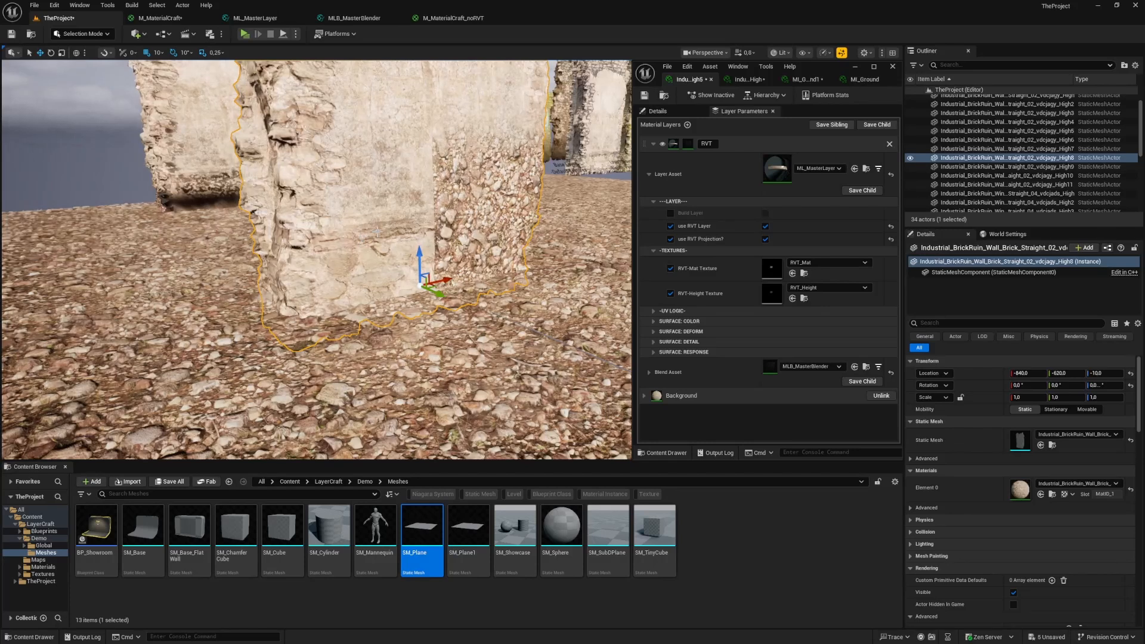
pyautogui.moveTo(313, 222); pyautogui.dragTo(308, 221, button='right')
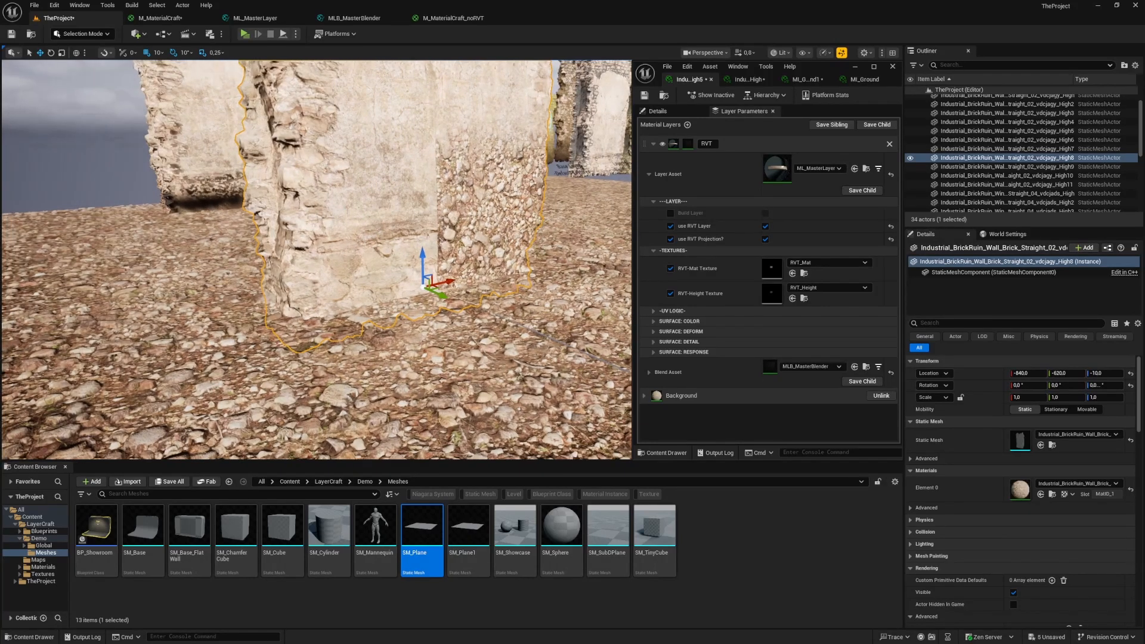
# Select the layer-based wall with the dark base and open its material instance
pyautogui.click(203, 176)
pyautogui.press('a')
pyautogui.moveTo(203, 176); pyautogui.dragTo(212, 174, button='right')
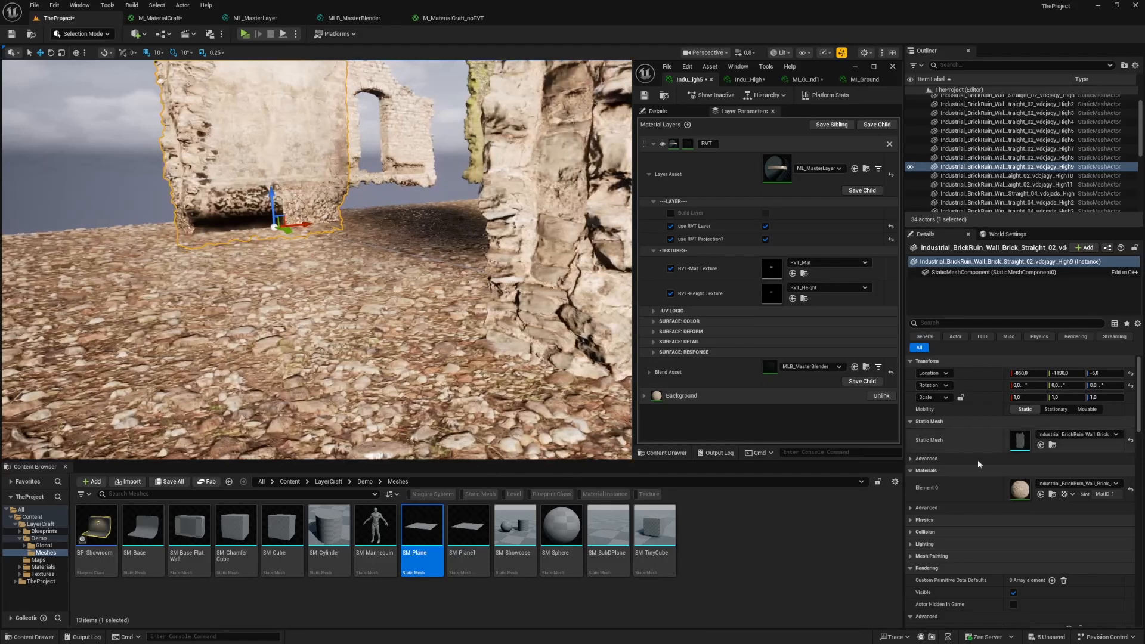
pyautogui.doubleClick(1023, 494)
pyautogui.moveTo(434, 197); pyautogui.dragTo(471, 199, button='right')
pyautogui.press('d')
# Compare the overall look of the master-material wall and the layer-based wall, selecting each in turn
pyautogui.click(396, 166)
pyautogui.moveTo(394, 166); pyautogui.dragTo(370, 123, button='right')
pyautogui.press('s')
pyautogui.press('d')
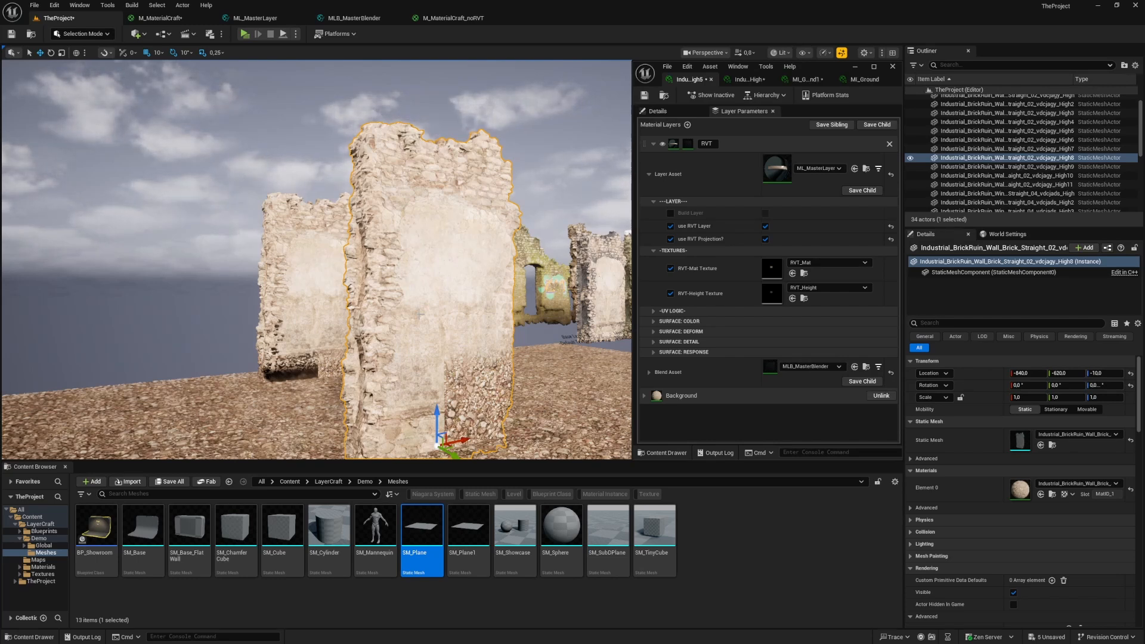
pyautogui.press('w')
pyautogui.moveTo(419, 313); pyautogui.dragTo(403, 313, button='right')
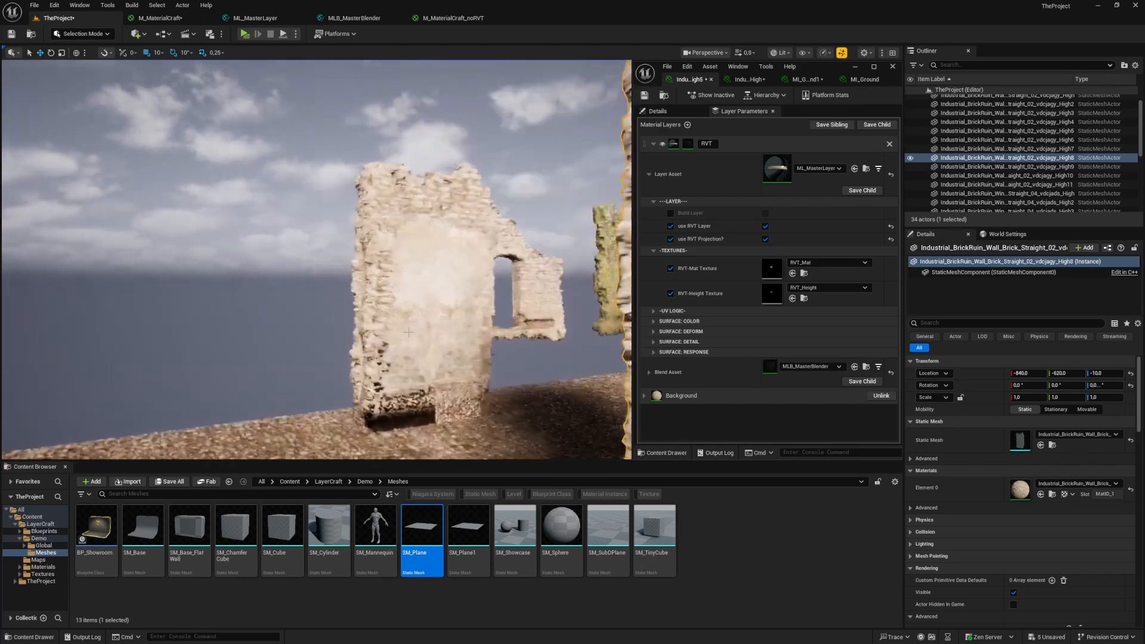
pyautogui.click(430, 306)
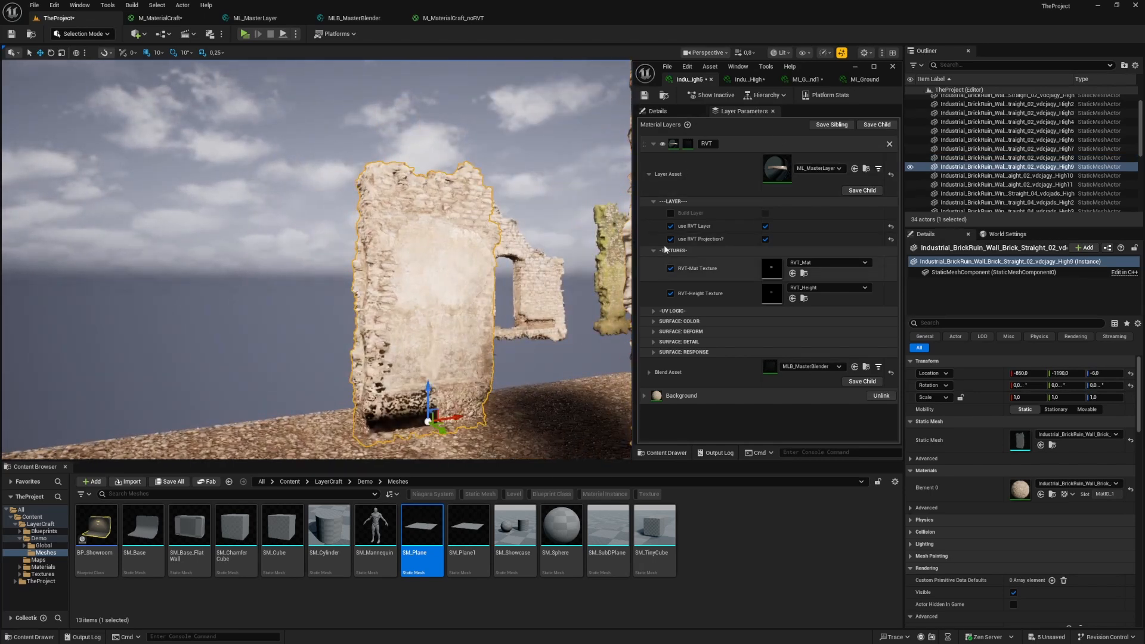
# Compare the Background layer's texture settings in the material instances of the two walls
pyautogui.click(652, 144)
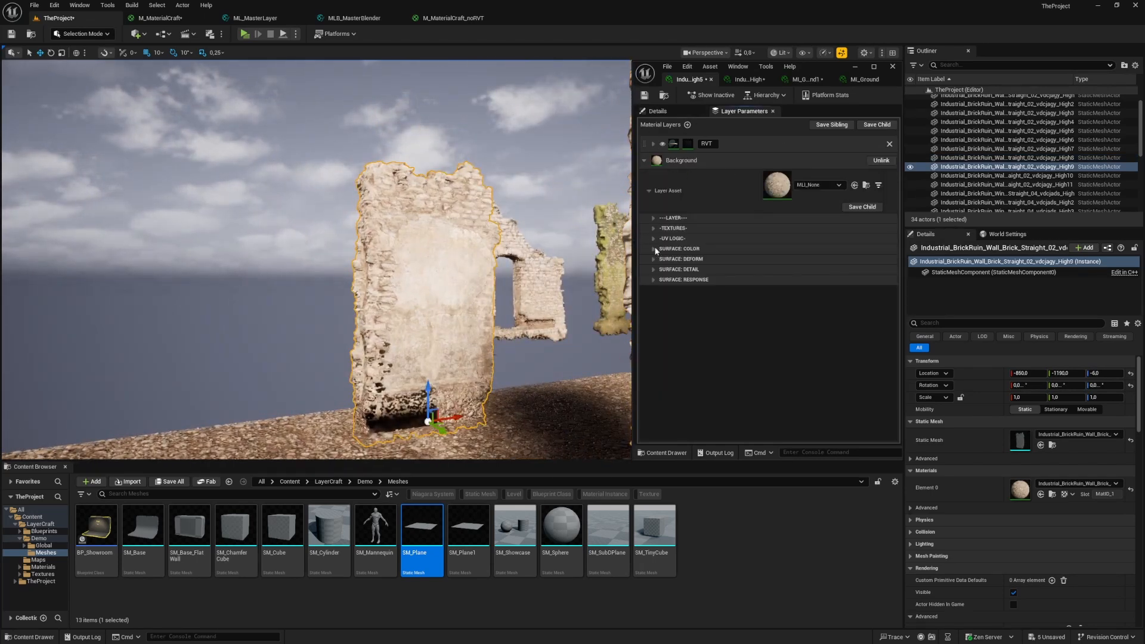
pyautogui.click(654, 229)
pyautogui.press('s')
pyautogui.press('d')
pyautogui.moveTo(501, 286); pyautogui.dragTo(499, 286, button='right')
pyautogui.click(751, 78)
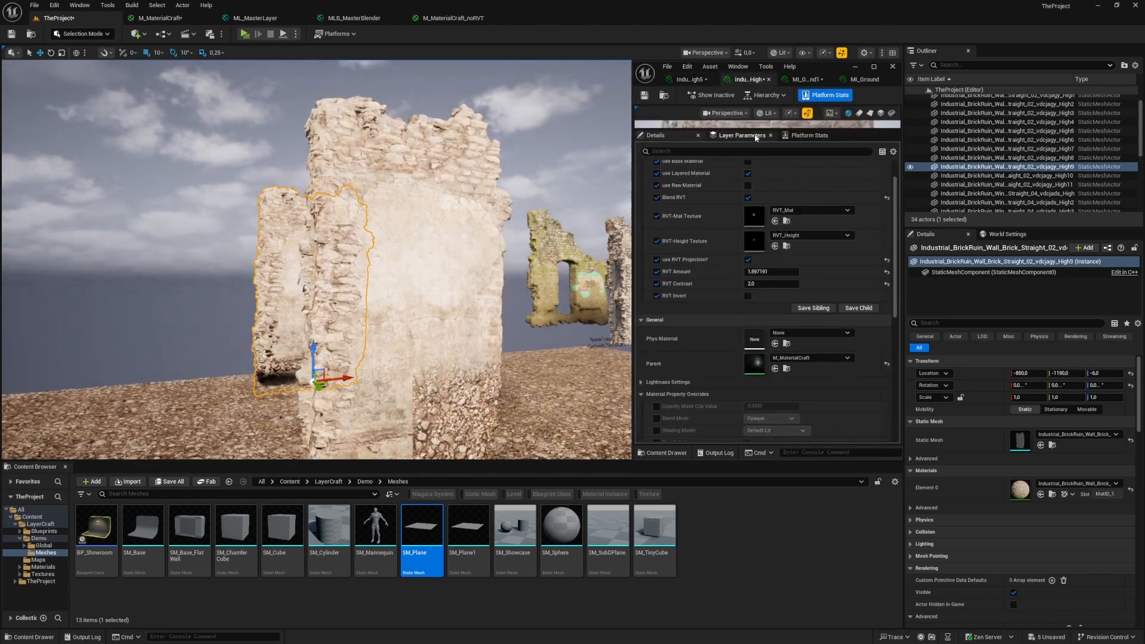
pyautogui.click(756, 137)
pyautogui.click(642, 184)
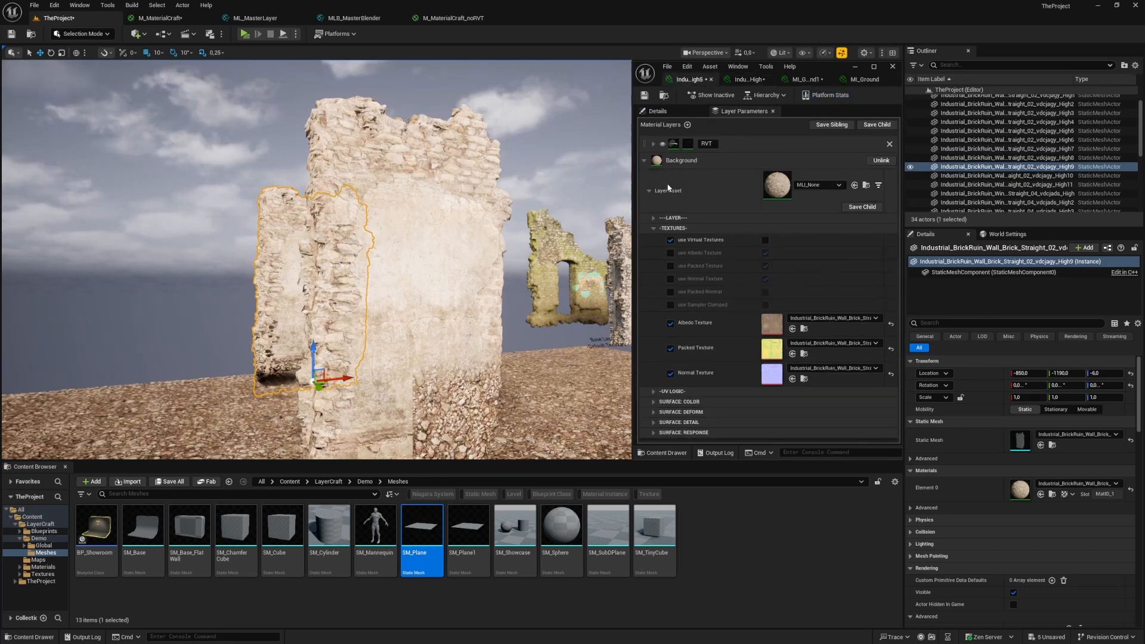
pyautogui.click(643, 159)
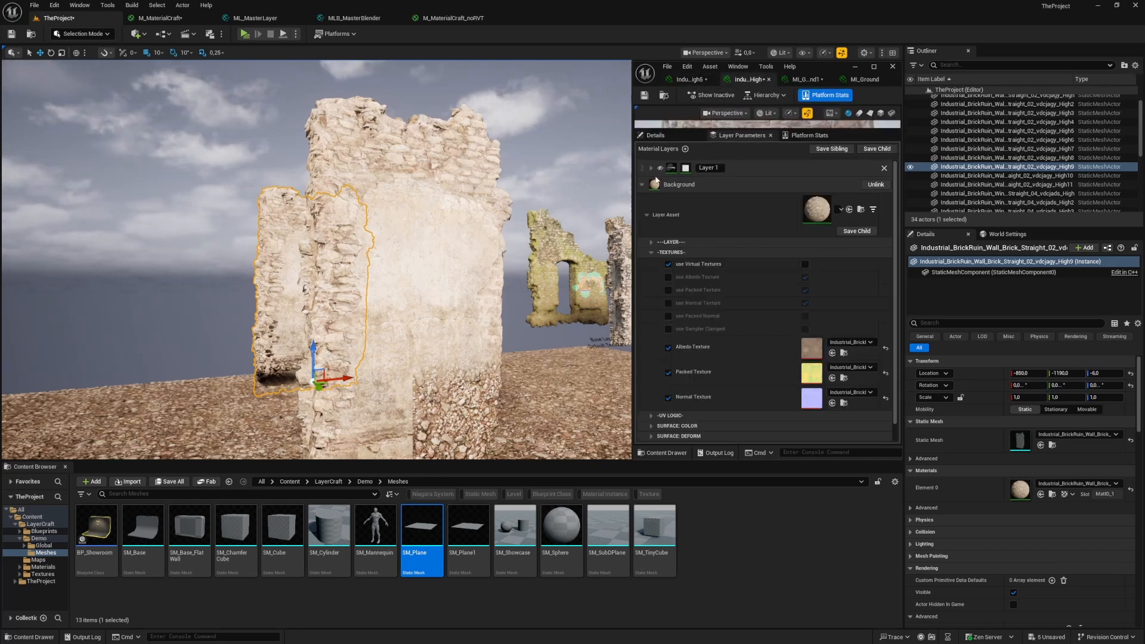
pyautogui.click(660, 182)
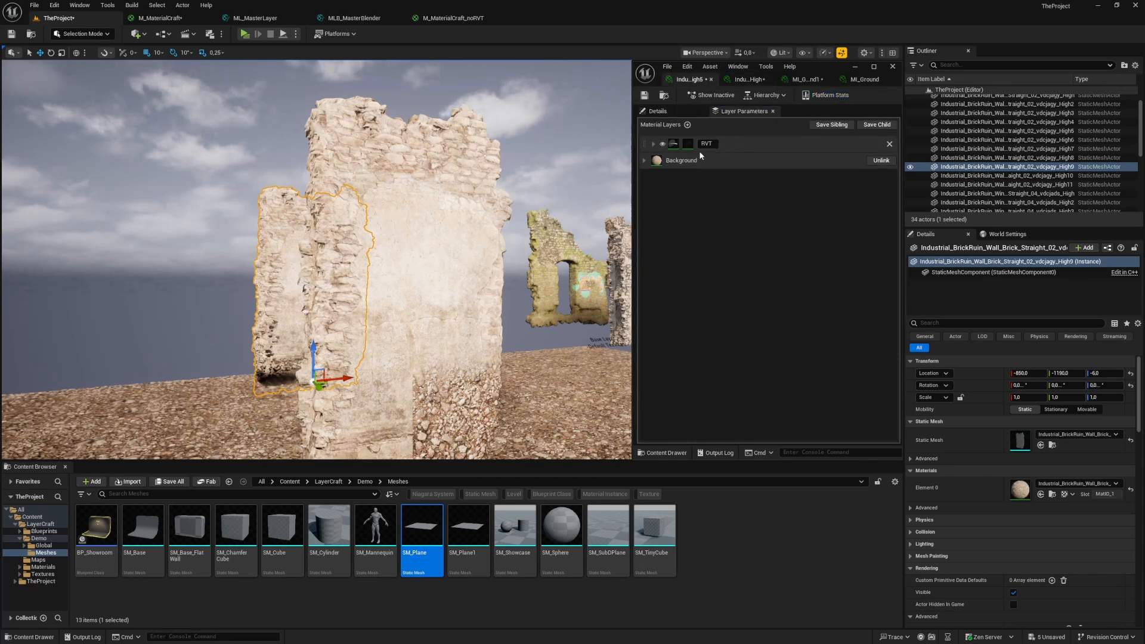
# Expand the RVT layer again and check the parent material of the layer-based wall's instance
pyautogui.click(652, 144)
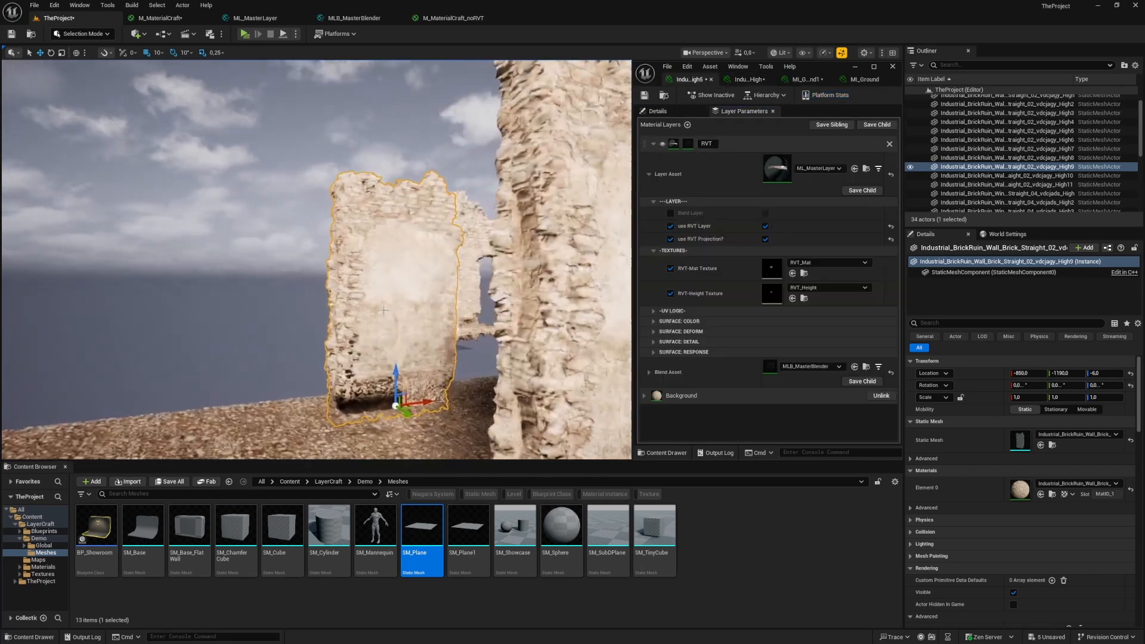
pyautogui.moveTo(316, 259); pyautogui.dragTo(292, 287, button='right')
pyautogui.press('w')
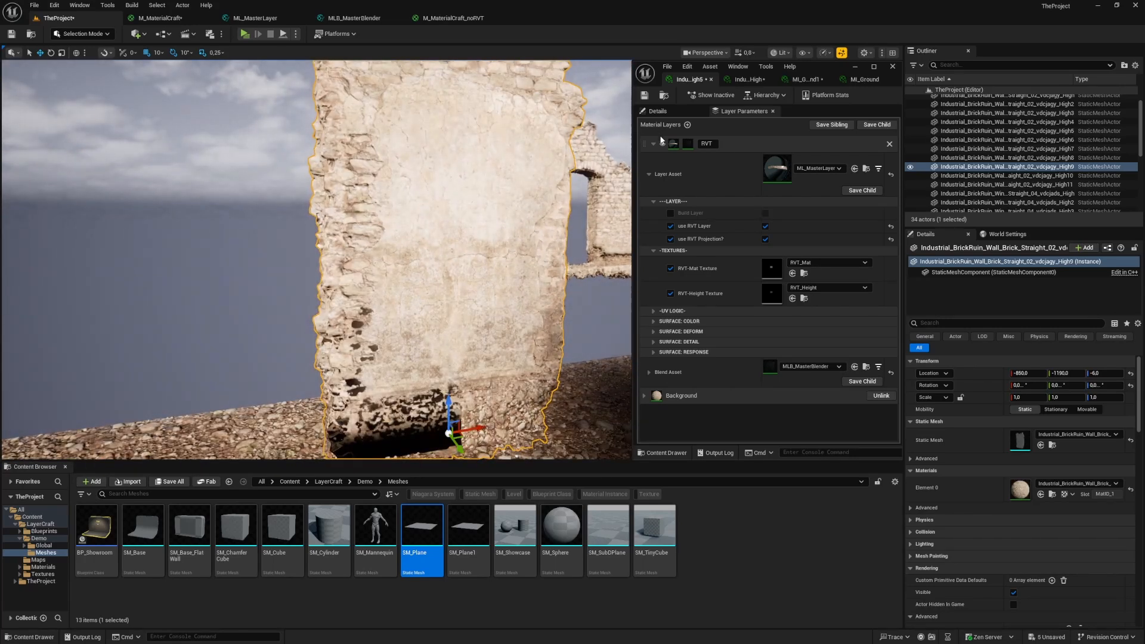
pyautogui.click(668, 111)
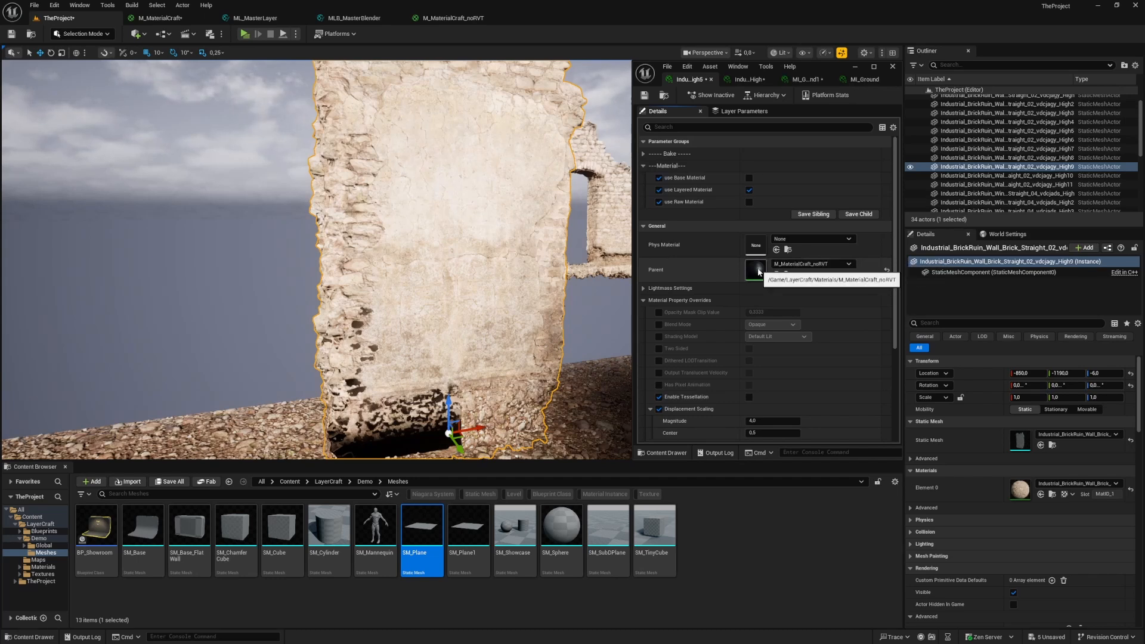
pyautogui.press('s')
pyautogui.moveTo(536, 245); pyautogui.dragTo(534, 246, button='right')
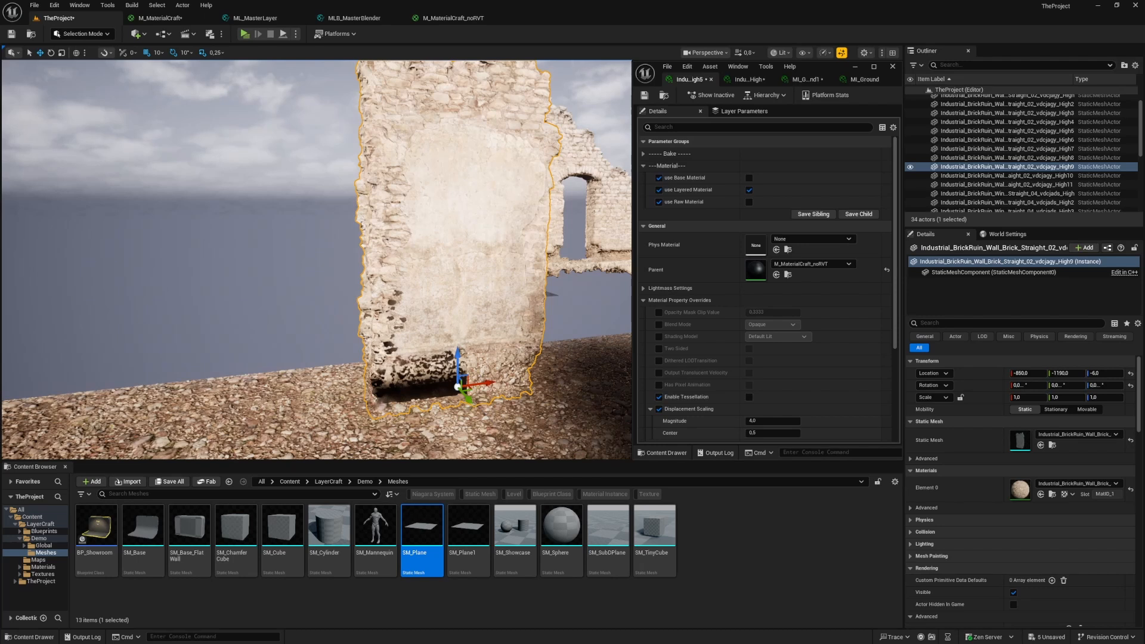
pyautogui.moveTo(533, 246); pyautogui.dragTo(522, 257, button='right')
# Review the instance's RVT layer parameters, select the master-material wall for comparison and return to the instance's general settings
pyautogui.click(743, 112)
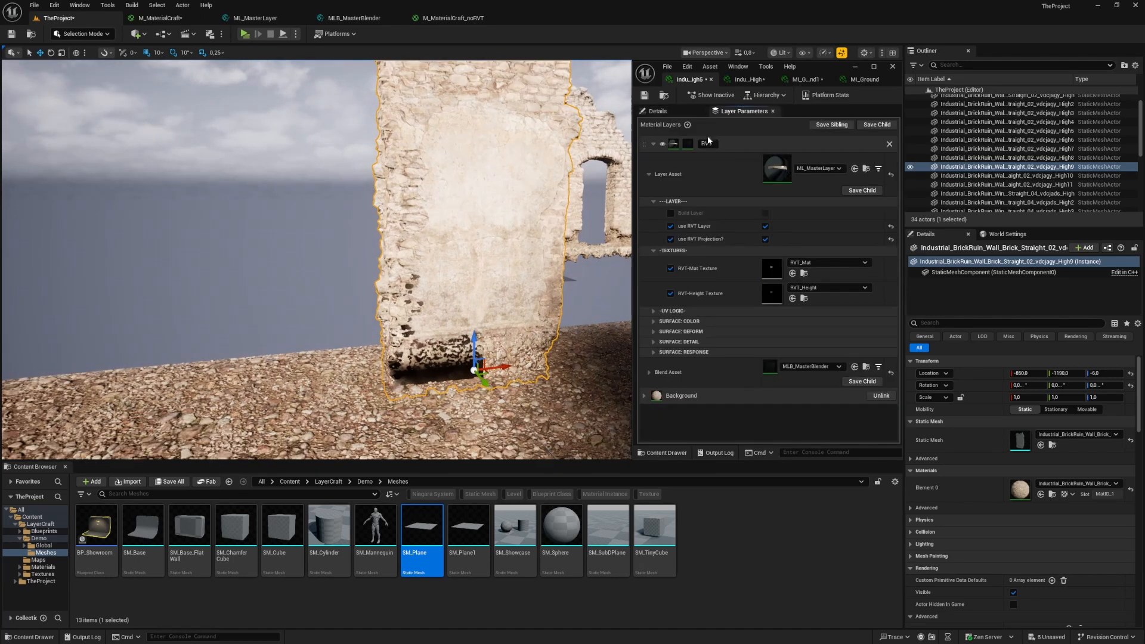
pyautogui.moveTo(535, 193); pyautogui.dragTo(519, 220, button='right')
pyautogui.press('s')
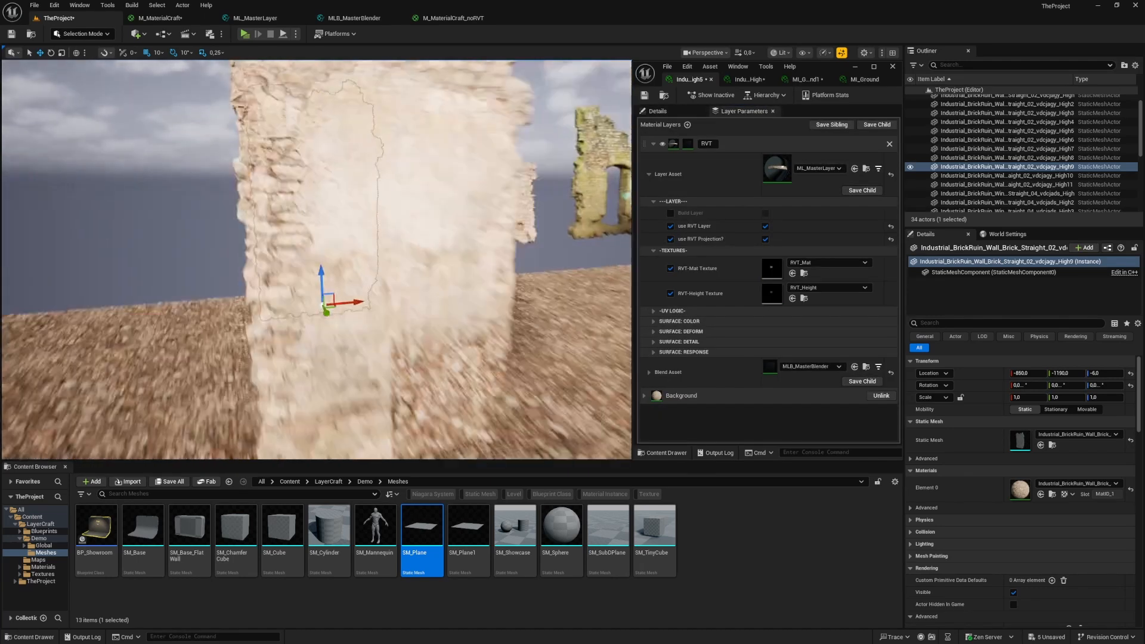
pyautogui.click(454, 247)
pyautogui.moveTo(454, 247); pyautogui.dragTo(438, 248, button='right')
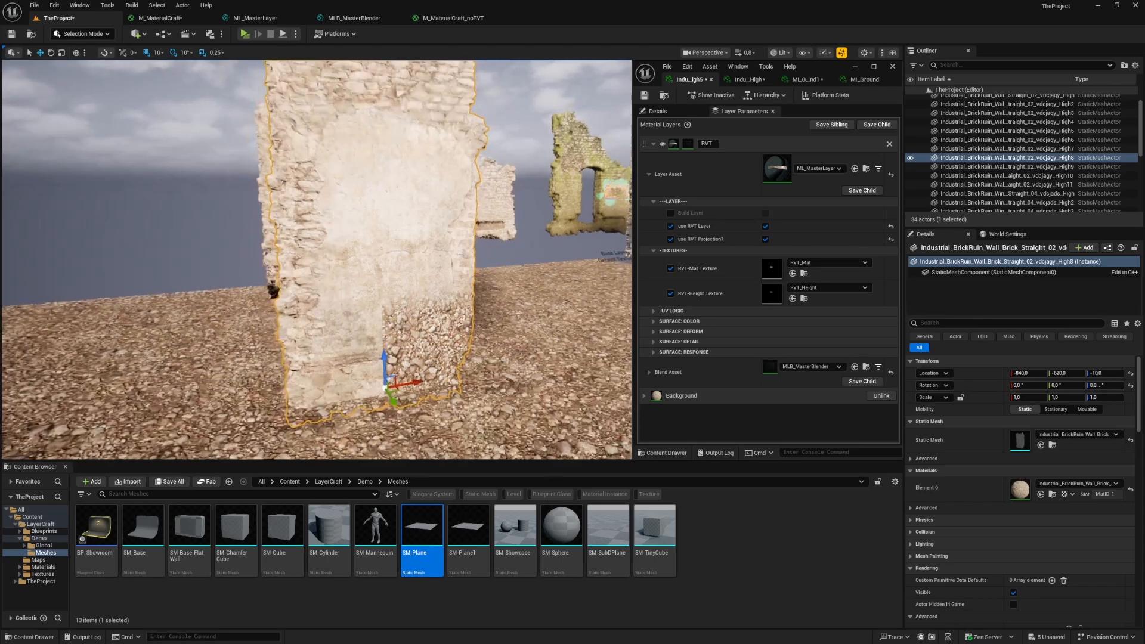
pyautogui.click(658, 111)
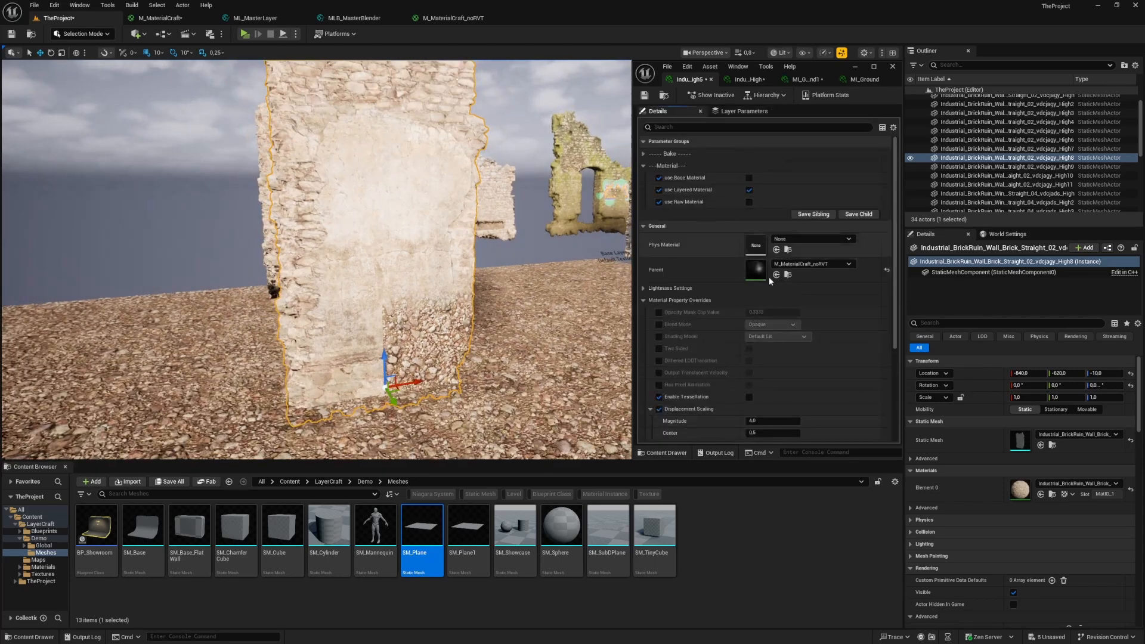
# Change the layer-based instance's parent to M_MaterialCraft and select the wall that uses it
pyautogui.click(808, 265)
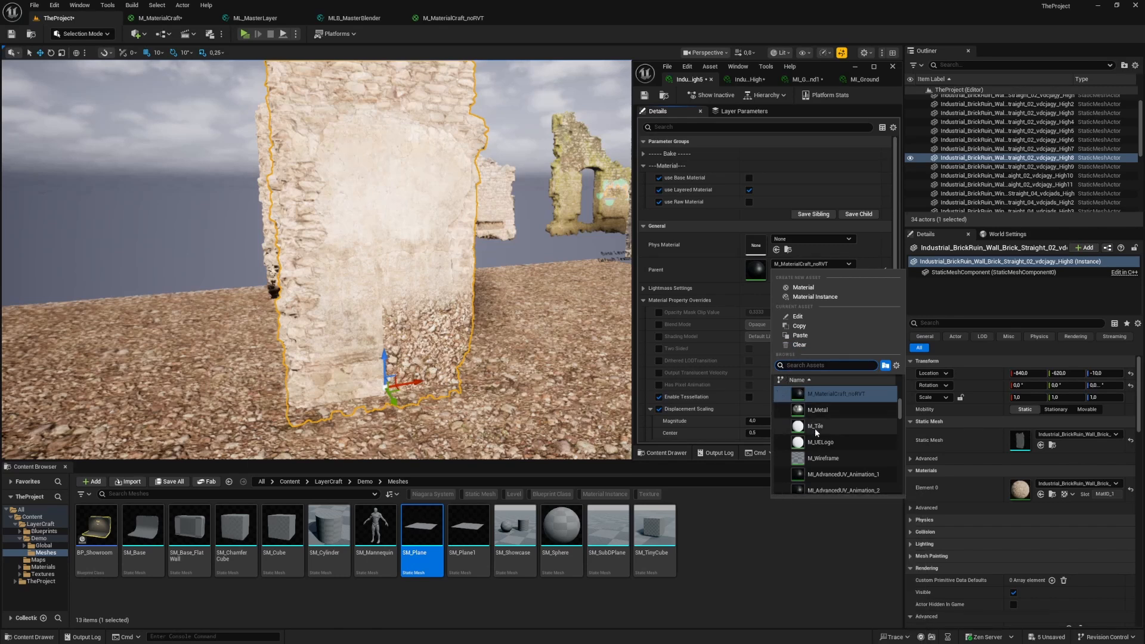
pyautogui.scroll(1, 816, 432)
pyautogui.click(831, 394)
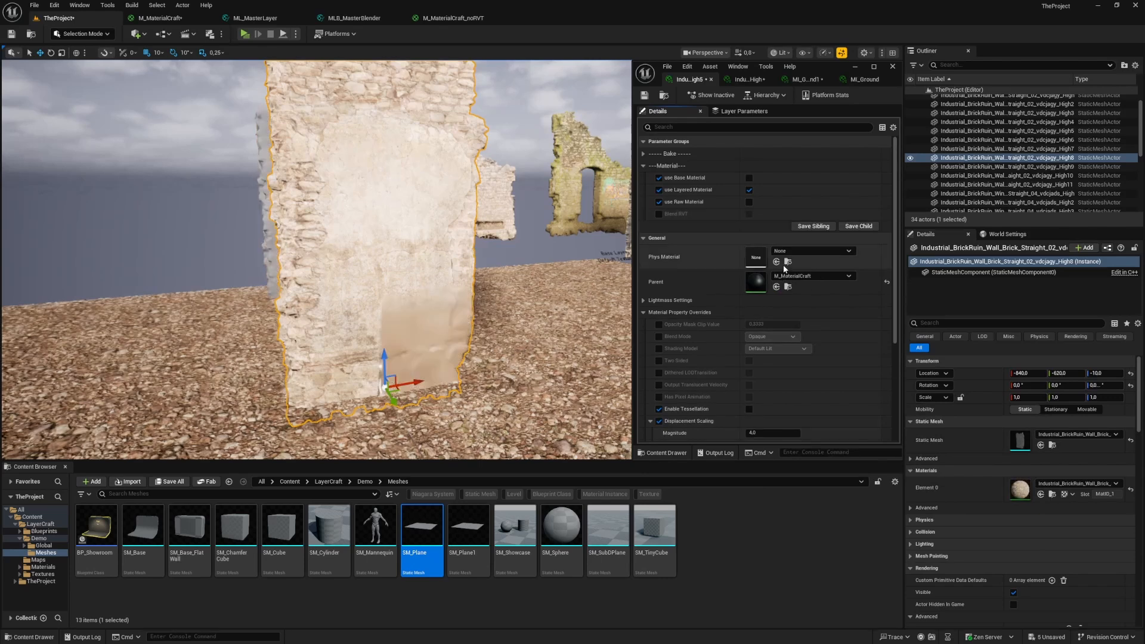
pyautogui.moveTo(445, 288); pyautogui.dragTo(445, 289, button='right')
pyautogui.click(445, 288)
pyautogui.moveTo(524, 255); pyautogui.dragTo(524, 255, button='right')
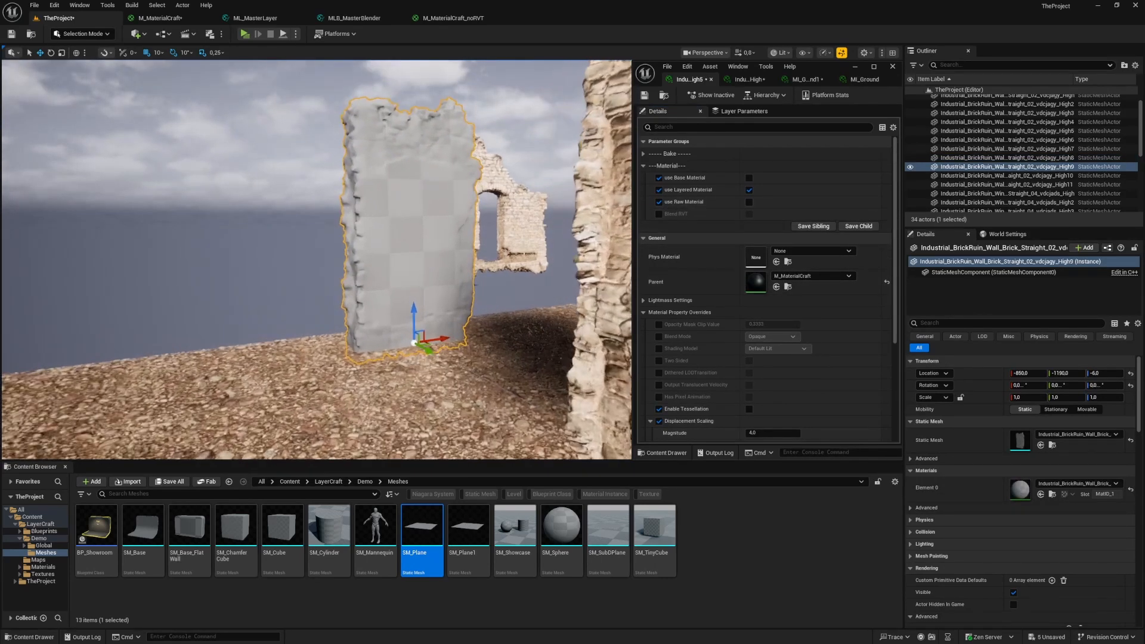
# Open the parent M_MaterialCraft and examine the Runtime Virtual Texture Output nodes in its graph
pyautogui.doubleClick(760, 281)
pyautogui.moveTo(528, 212); pyautogui.dragTo(124, 422, button='right')
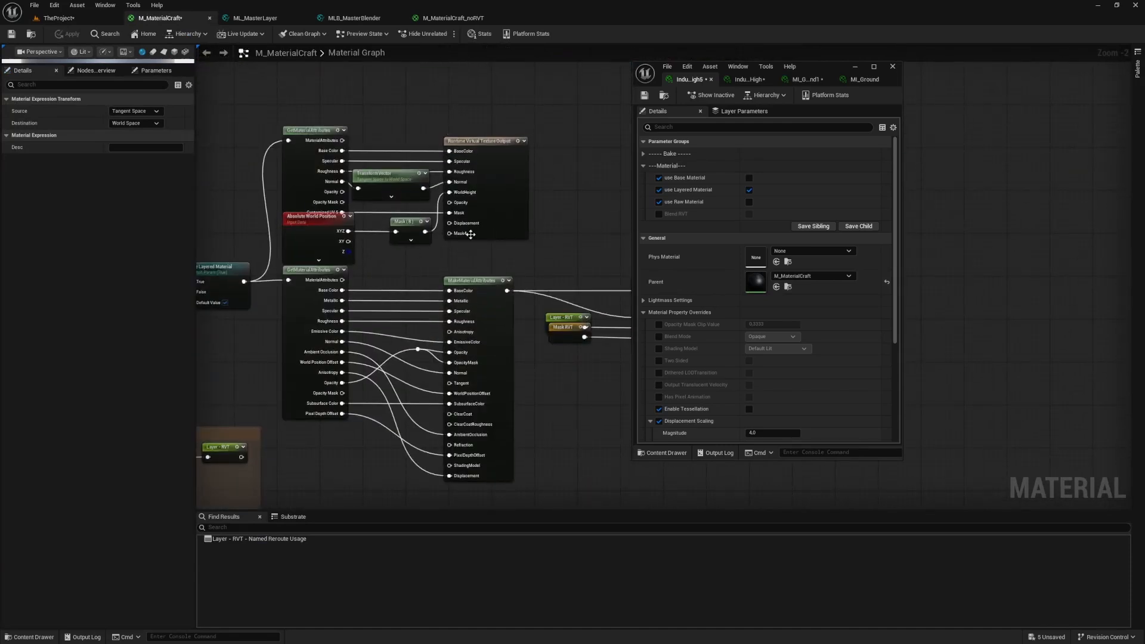
pyautogui.moveTo(471, 235); pyautogui.dragTo(409, 245, button='right')
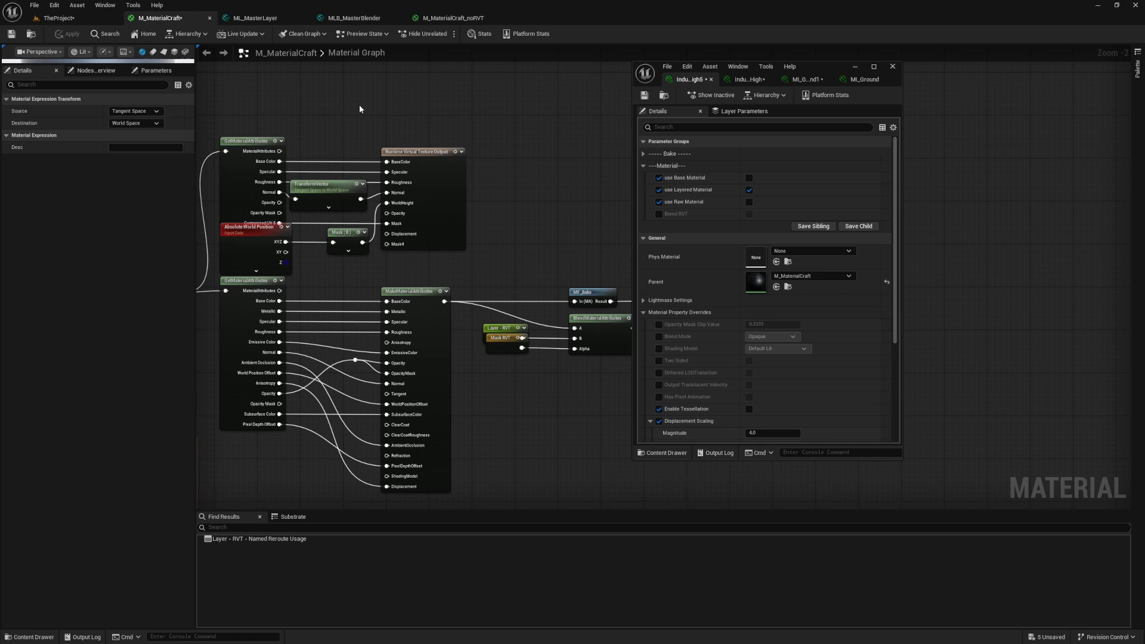
# Return to the level and reveal the preview viewport of the wall's material instance
pyautogui.click(70, 21)
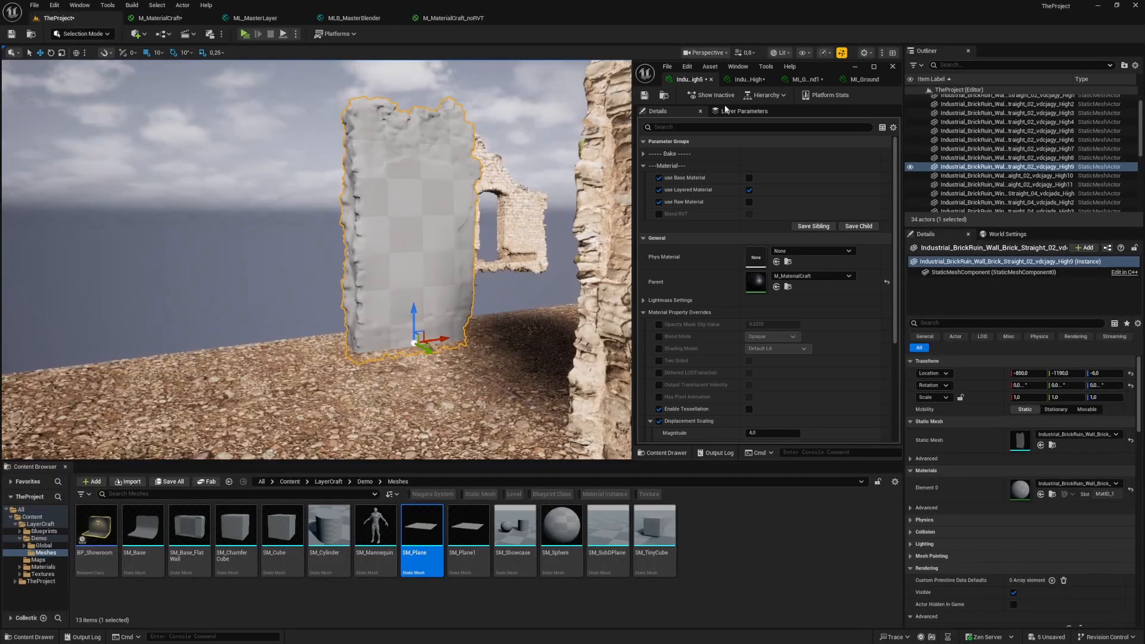
pyautogui.moveTo(637, 124); pyautogui.dragTo(830, 126)
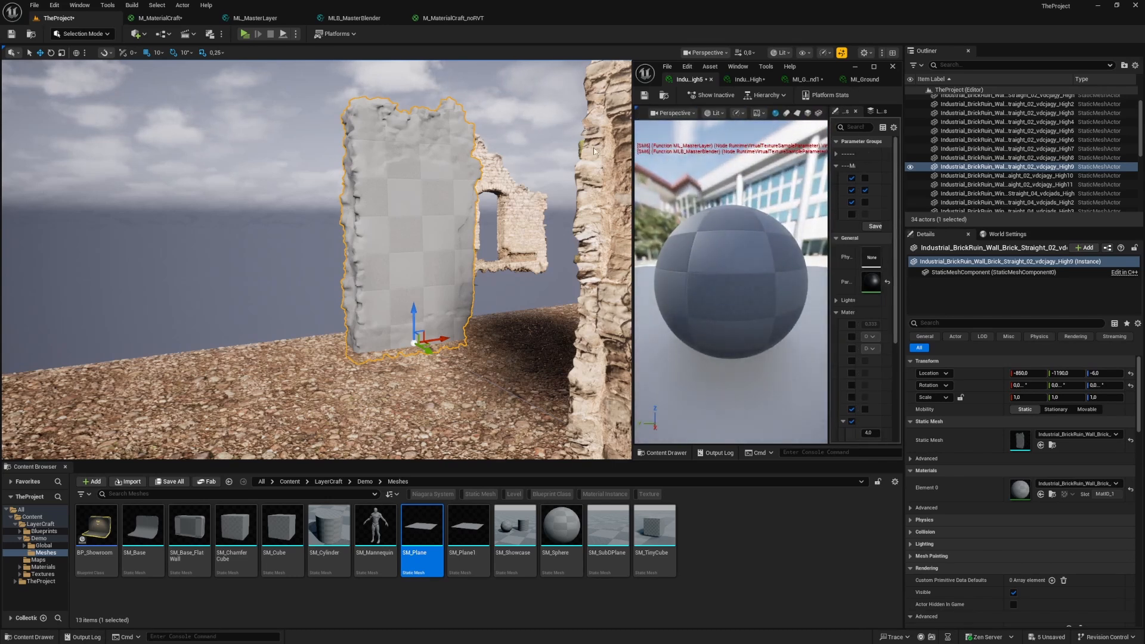
# Hide the material instance's preview and examine the Runtime Virtual Texture Output node and Blend RVT switch in M_MaterialCraft's graph
pyautogui.moveTo(636, 145); pyautogui.dragTo(316, 145)
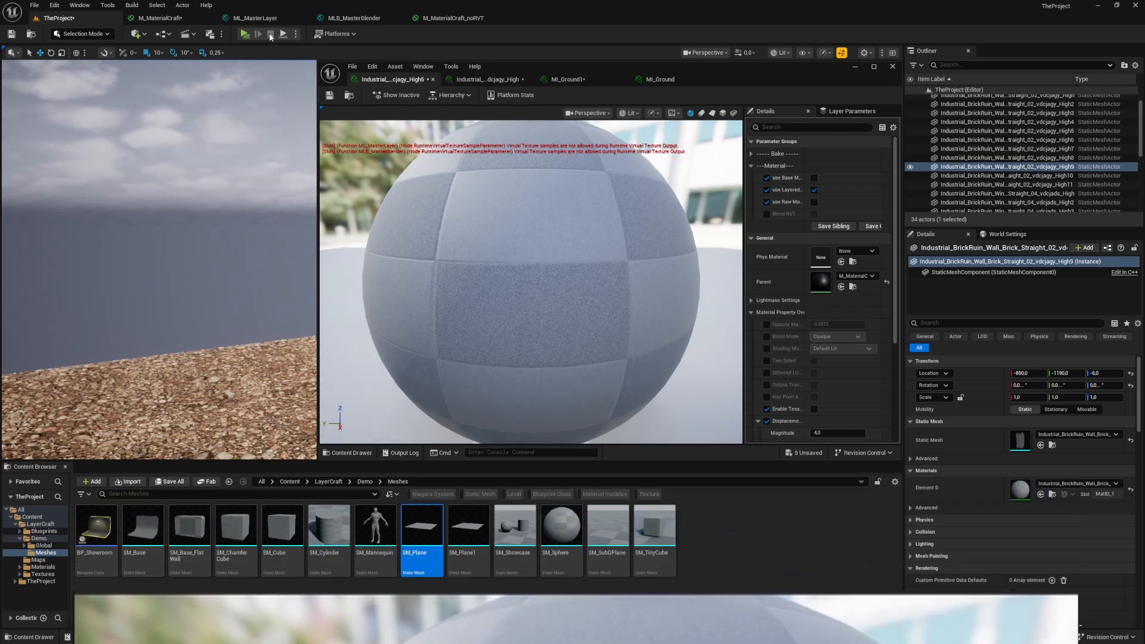
pyautogui.click(181, 20)
pyautogui.moveTo(320, 137); pyautogui.dragTo(697, 137)
pyautogui.click(412, 152)
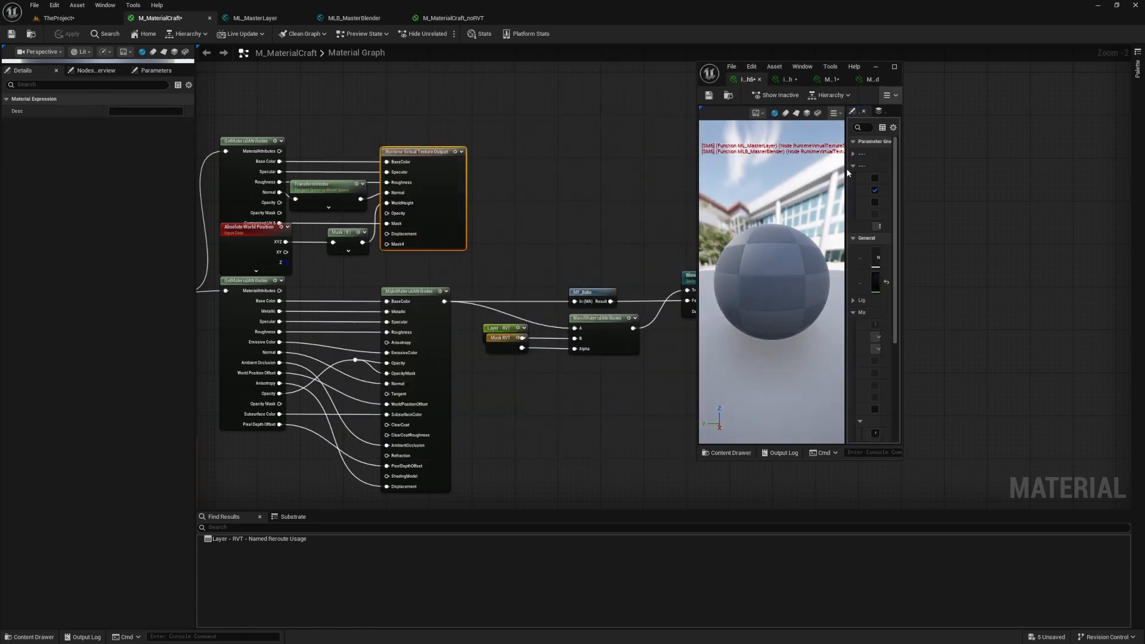
pyautogui.moveTo(846, 177); pyautogui.dragTo(664, 179)
pyautogui.moveTo(530, 178); pyautogui.dragTo(571, 168, button='right')
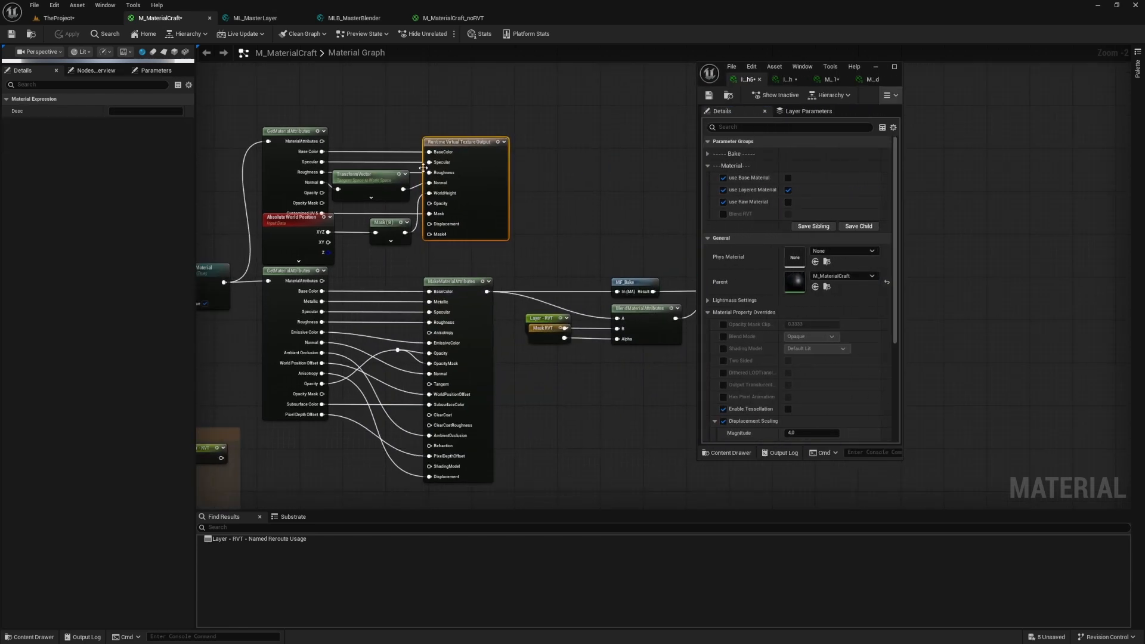
pyautogui.click(506, 142)
pyautogui.click(505, 141)
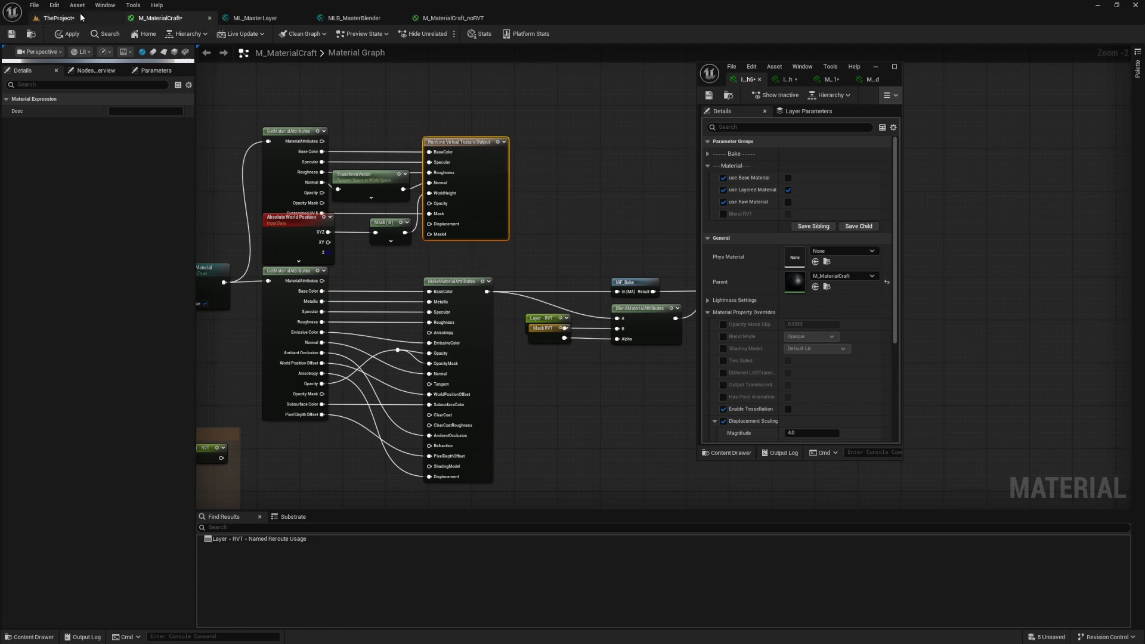
pyautogui.moveTo(599, 142); pyautogui.dragTo(424, 143, button='right')
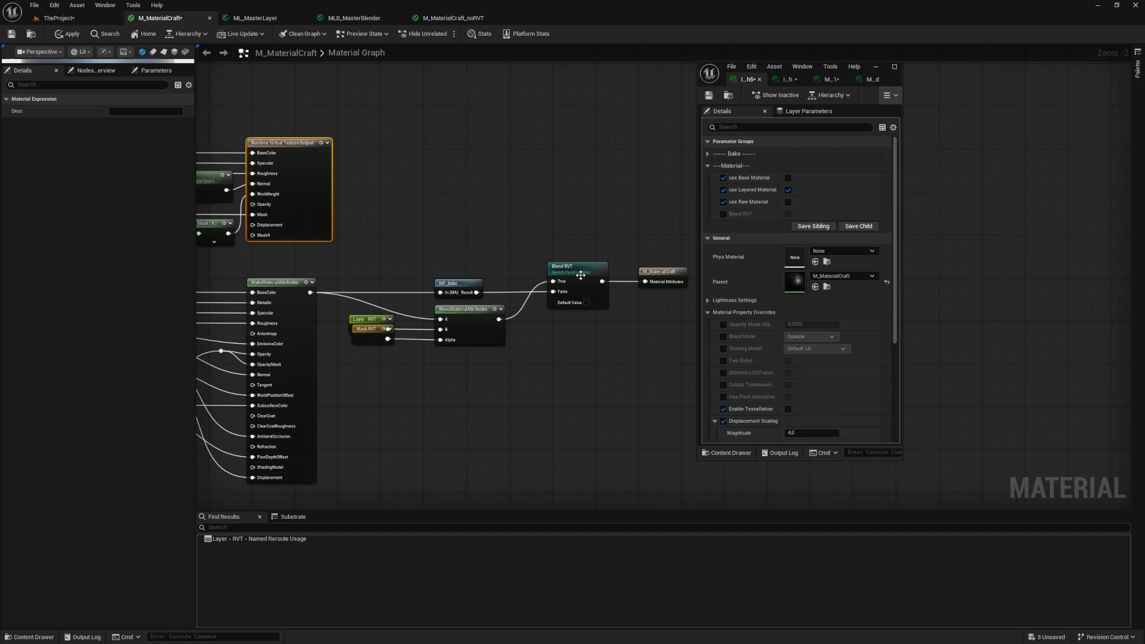
pyautogui.click(581, 274)
pyautogui.moveTo(270, 202); pyautogui.dragTo(359, 197, button='right')
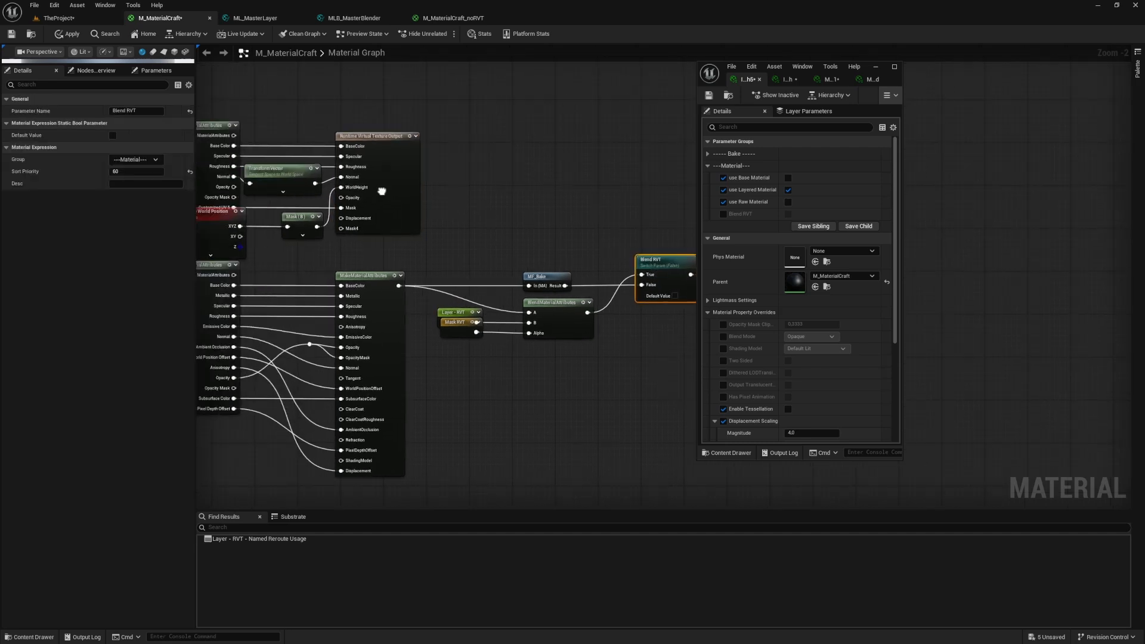
# Filter the wall's details for "draw" to check its virtual texture settings, and recheck M_MaterialCraft's Runtime Virtual Texture Output node
pyautogui.click(88, 19)
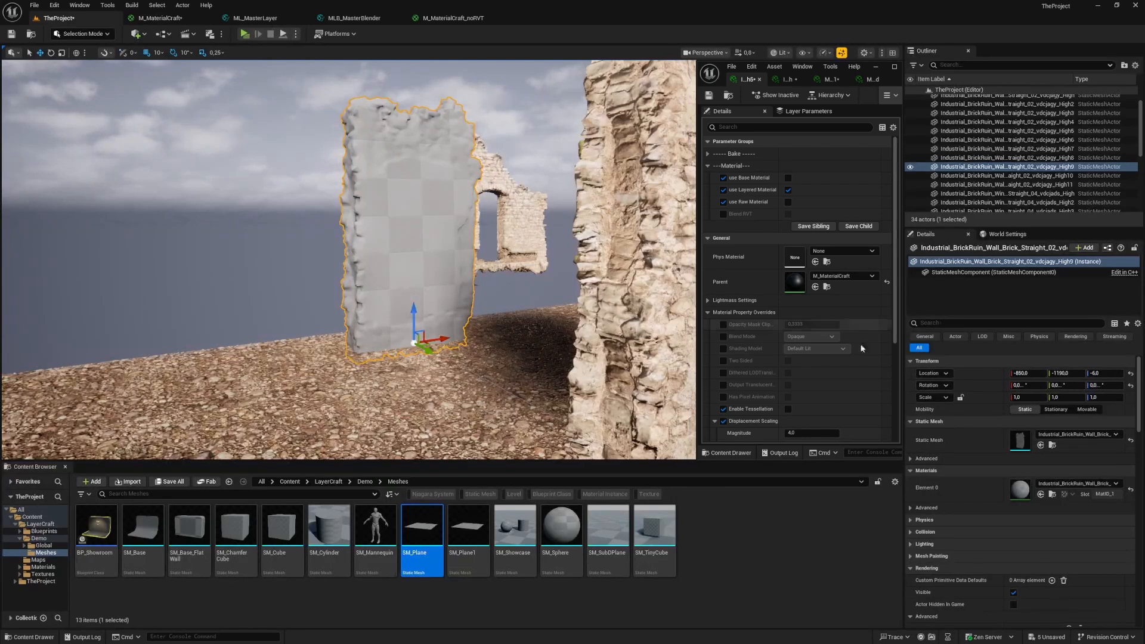
pyautogui.click(937, 322)
pyautogui.write('dra')
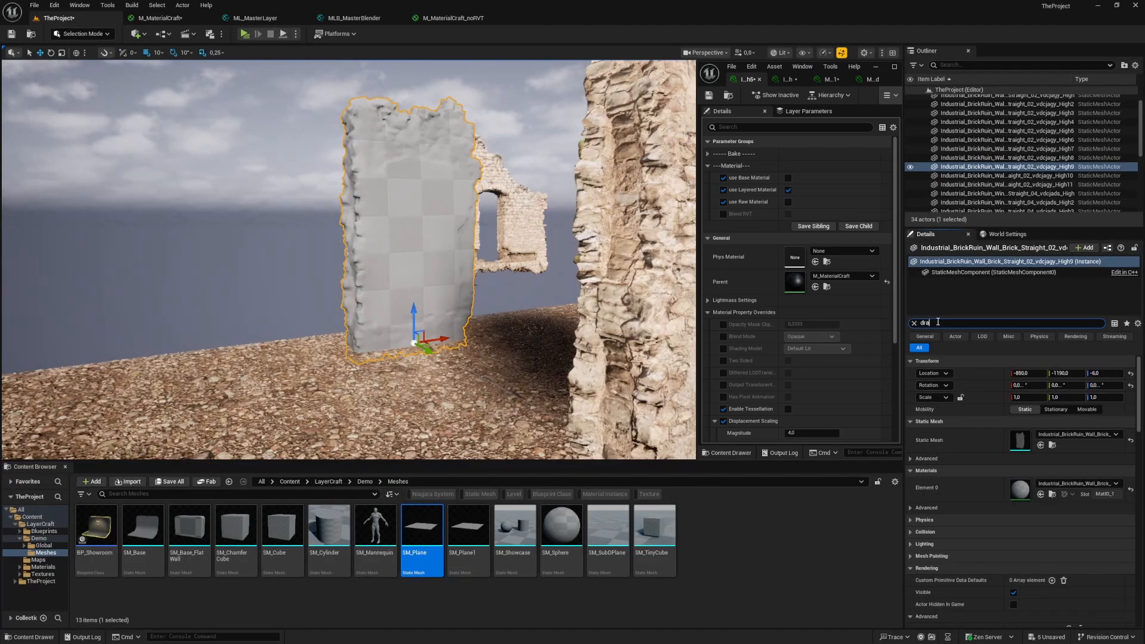
pyautogui.write('w')
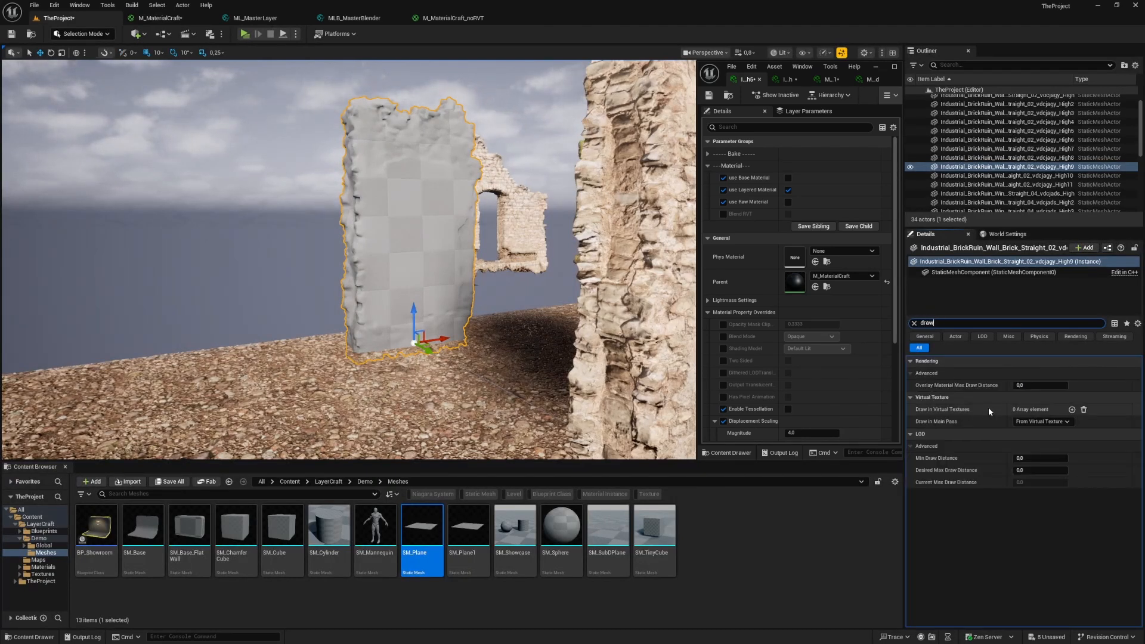
pyautogui.click(161, 18)
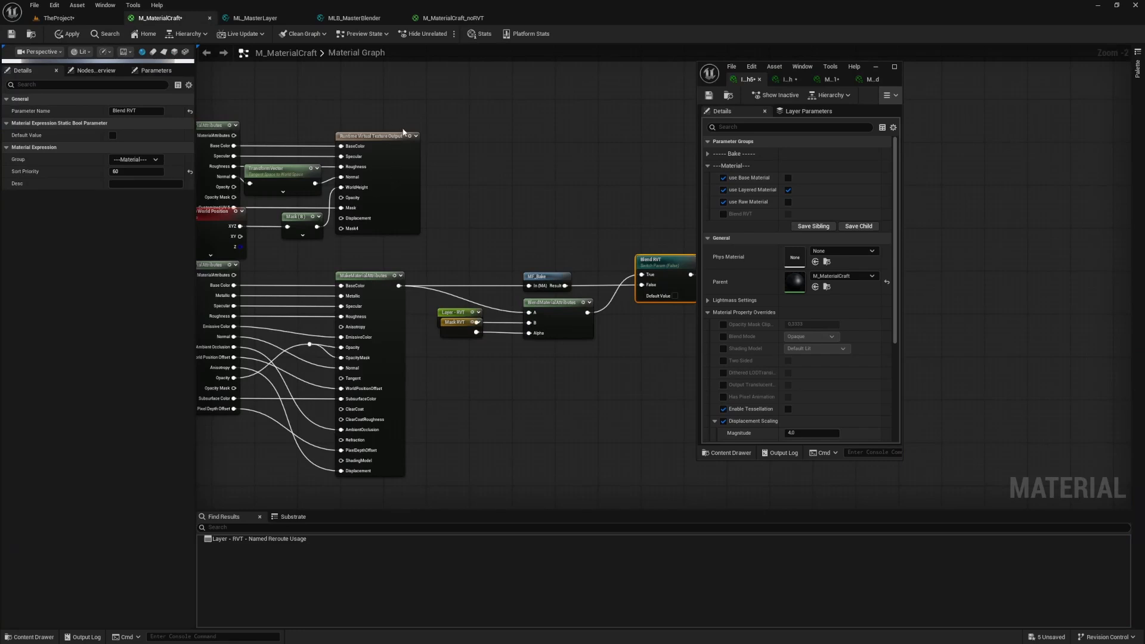
pyautogui.moveTo(418, 136); pyautogui.dragTo(501, 153, button='right')
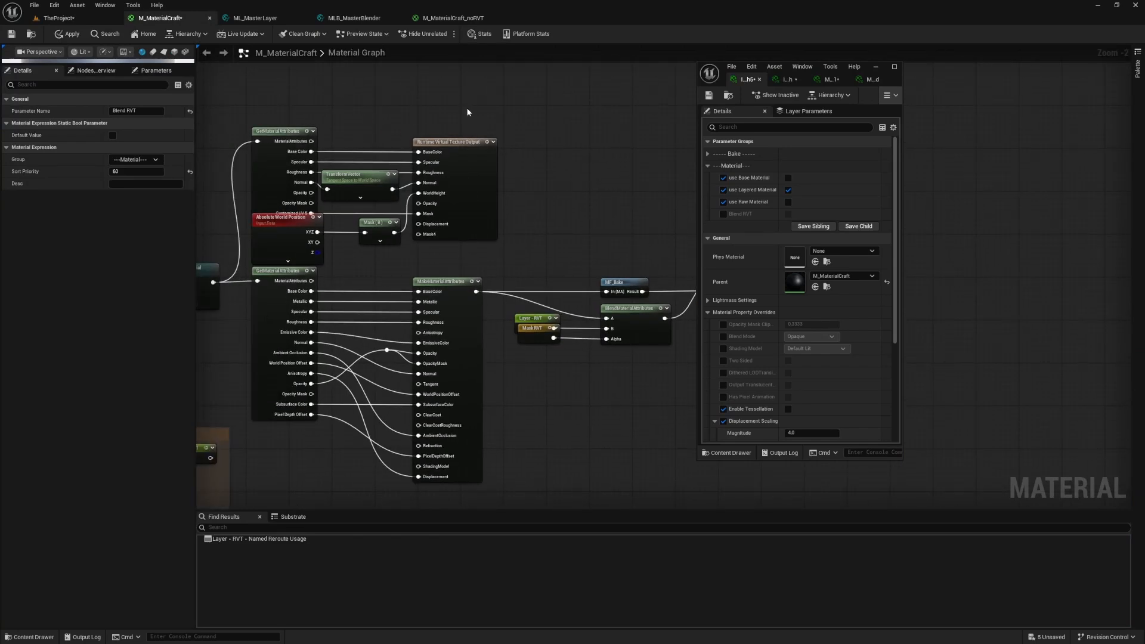
# Change the layer-based wall instance's parent to M_MaterialCraft_noRVT and reselect that wall in the level
pyautogui.click(58, 17)
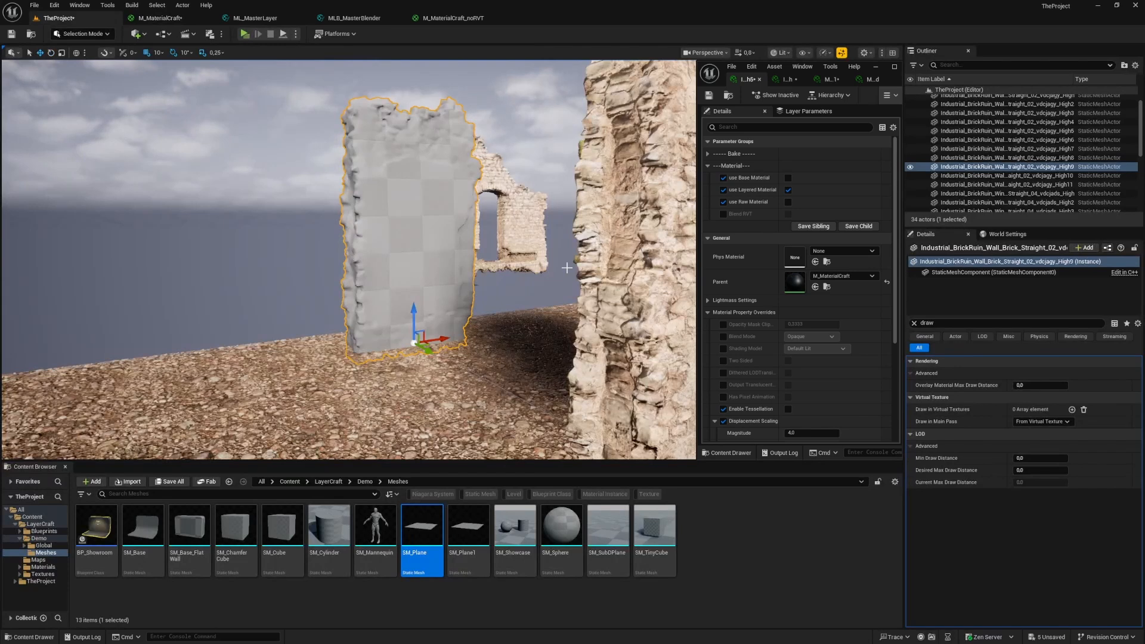
pyautogui.click(841, 276)
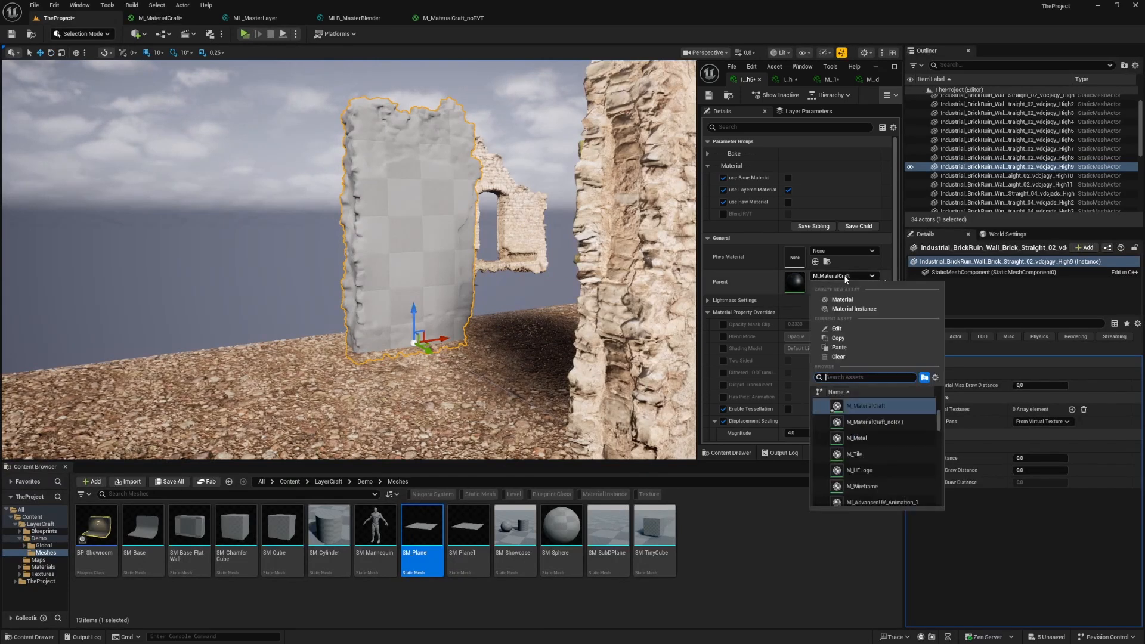
pyautogui.click(885, 422)
pyautogui.click(586, 240)
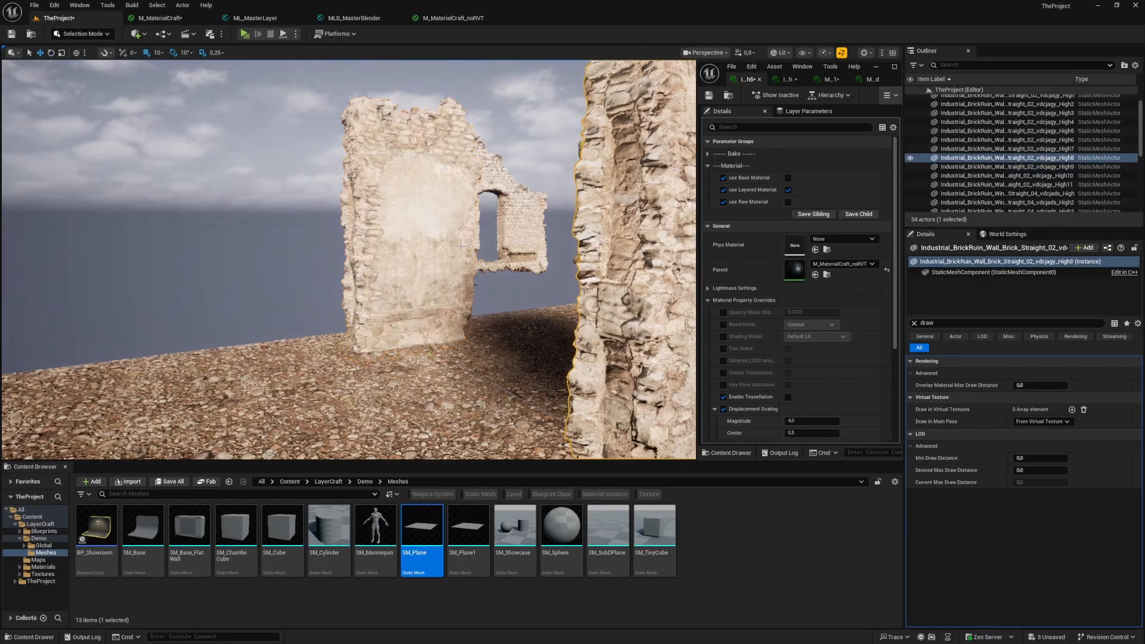
pyautogui.click(442, 242)
# Review the RVT layer in the instance's layer parameters, inspect the wall's base and clear the details filter
pyautogui.moveTo(697, 237); pyautogui.dragTo(618, 239)
pyautogui.click(722, 114)
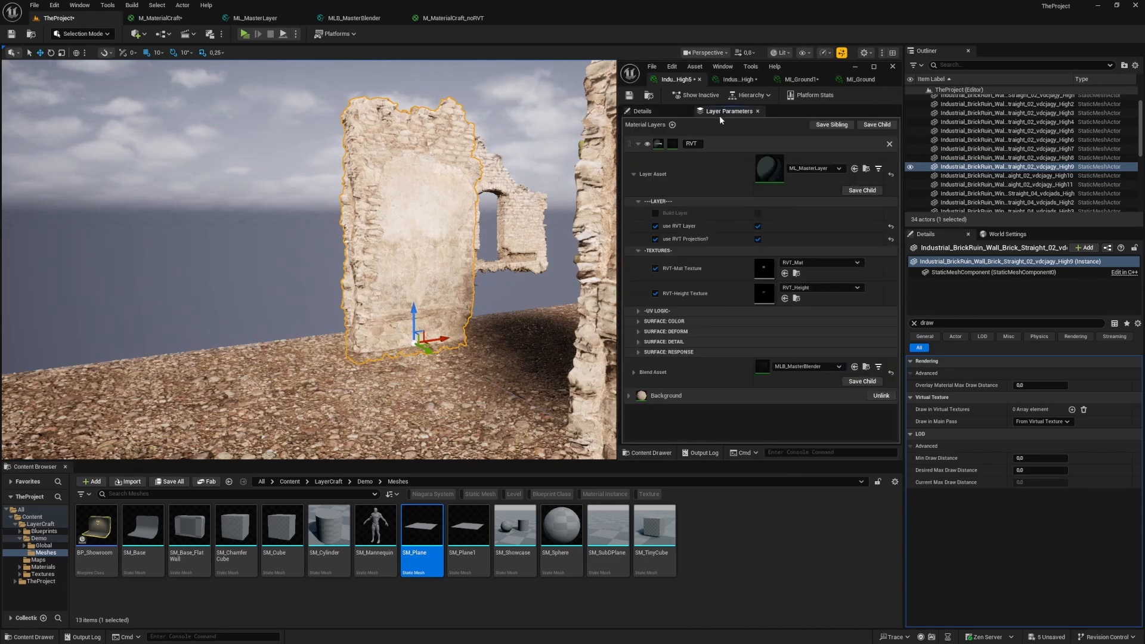
pyautogui.click(638, 145)
pyautogui.click(638, 145)
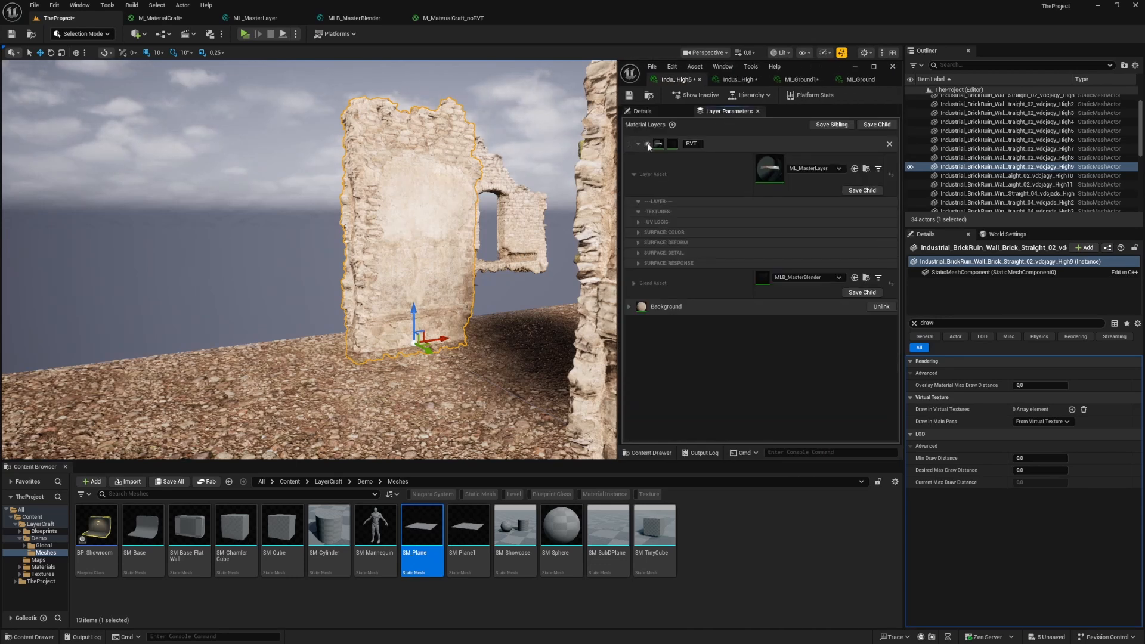
pyautogui.press('w')
pyautogui.moveTo(517, 219)
pyautogui.mouseDown(button='right')
pyautogui.moveTo(499, 234)
pyautogui.moveTo(518, 219)
pyautogui.mouseUp(button='right')
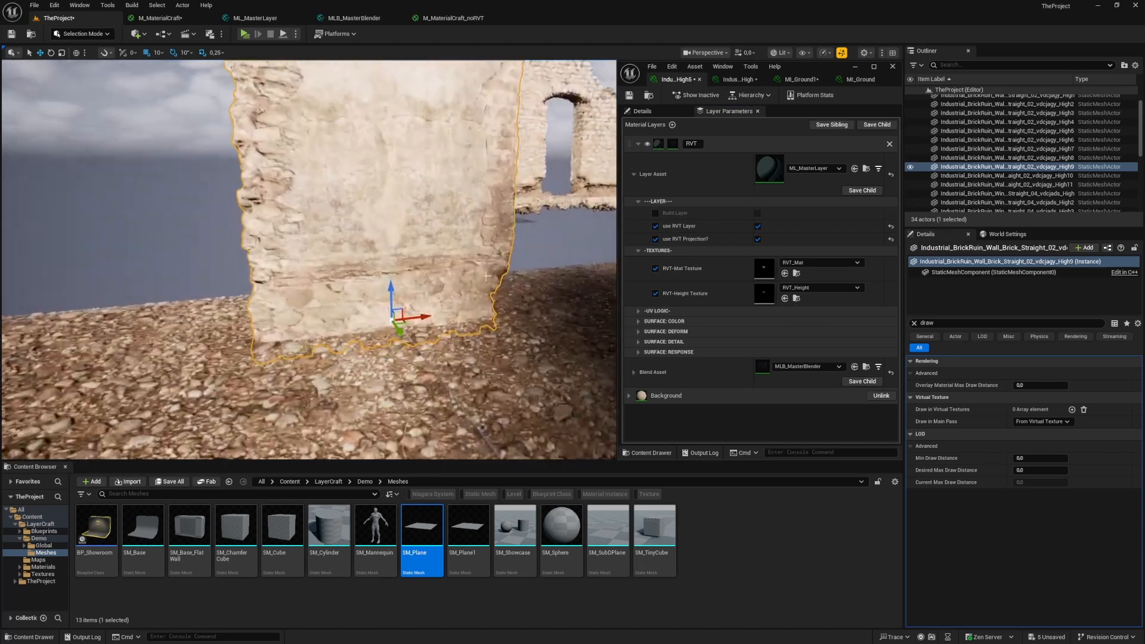
pyautogui.click(914, 322)
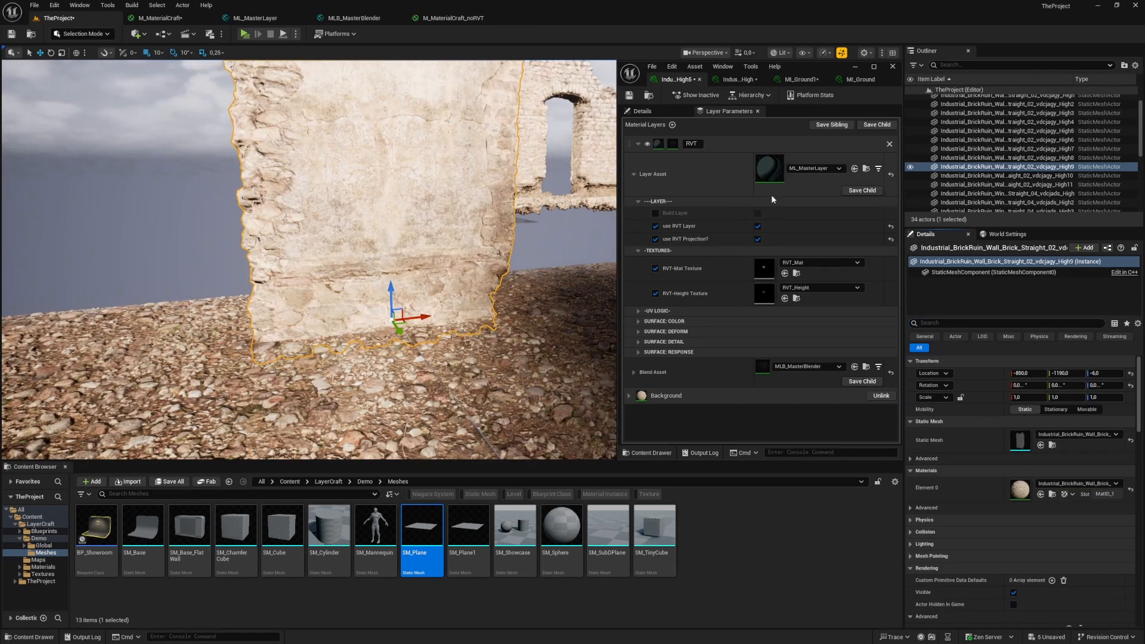
# Turn the RVT layer's use RVT Projection? option off and back on to compare its effect on the wall
pyautogui.click(757, 241)
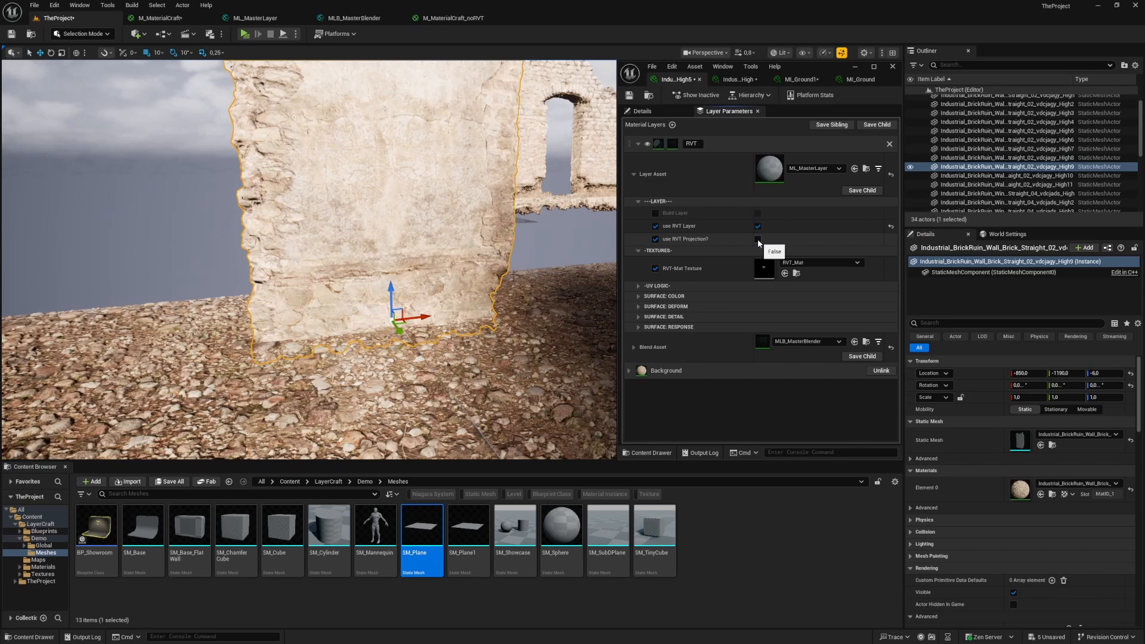
pyautogui.click(757, 241)
pyautogui.moveTo(418, 317)
pyautogui.mouseDown()
pyautogui.moveTo(346, 314)
pyautogui.moveTo(423, 318)
pyautogui.mouseUp()
pyautogui.moveTo(430, 298)
pyautogui.mouseDown(button='right')
pyautogui.moveTo(453, 286)
pyautogui.moveTo(417, 286)
pyautogui.mouseUp(button='right')
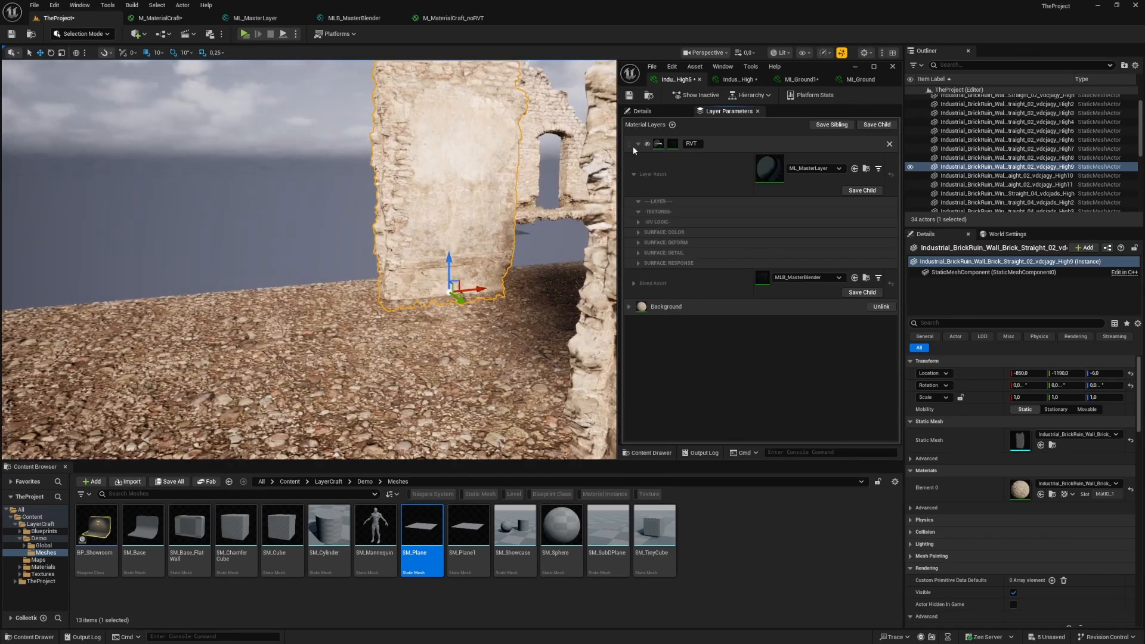
# Collapse the RVT layer's layer asset and review the detail mask and base mask parameters of its blend asset
pyautogui.click(633, 145)
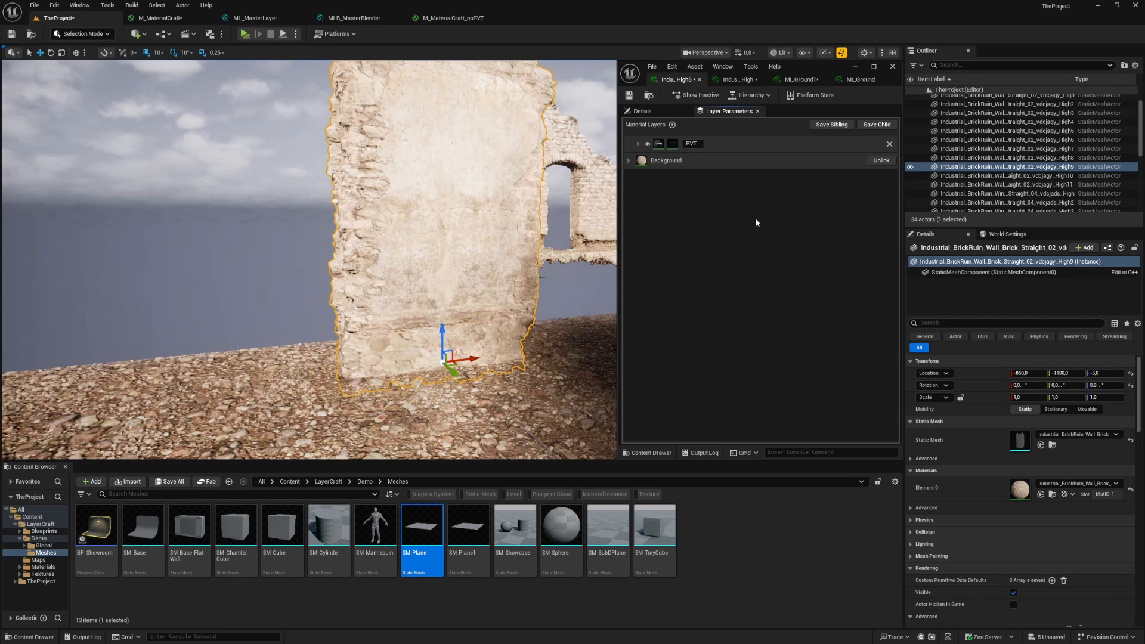
pyautogui.click(640, 144)
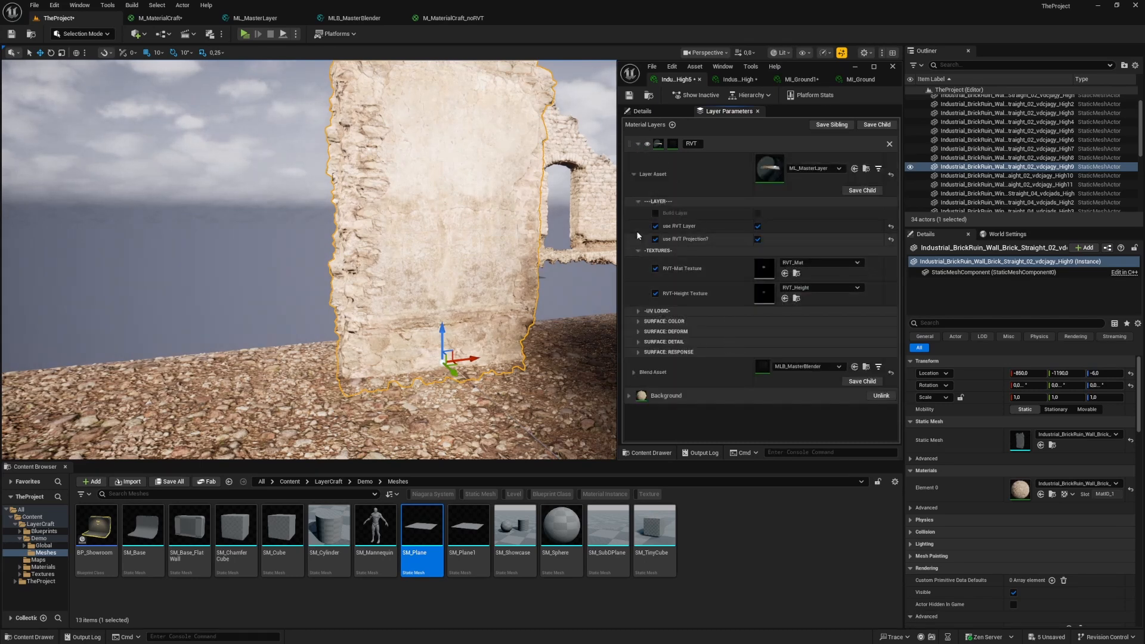
pyautogui.click(635, 174)
pyautogui.click(635, 209)
pyautogui.click(650, 246)
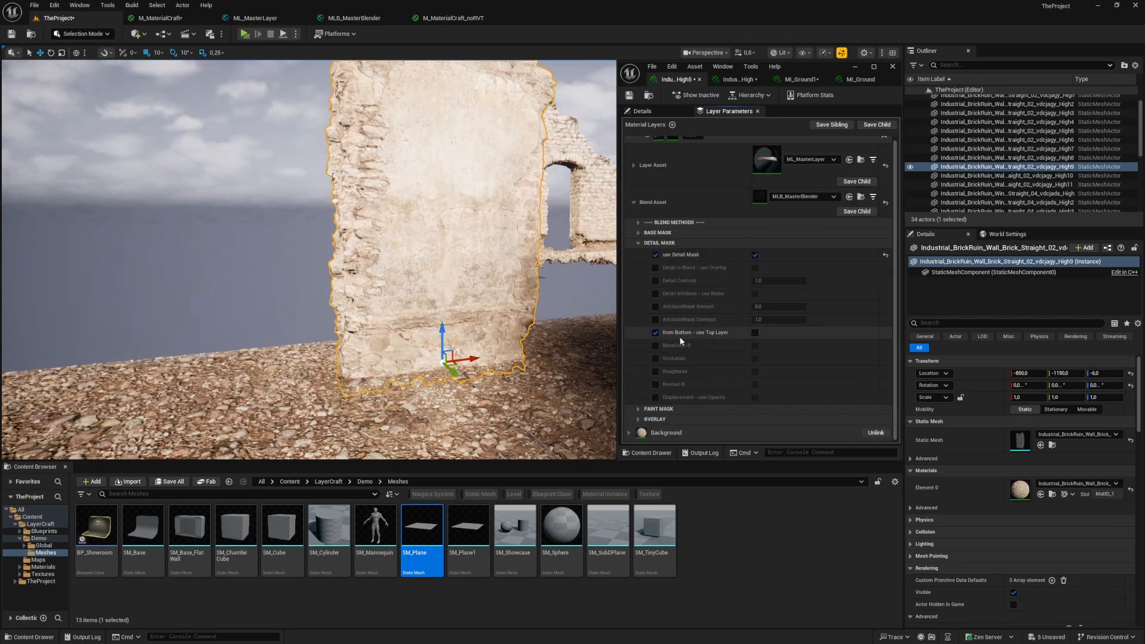
pyautogui.click(638, 241)
pyautogui.click(636, 242)
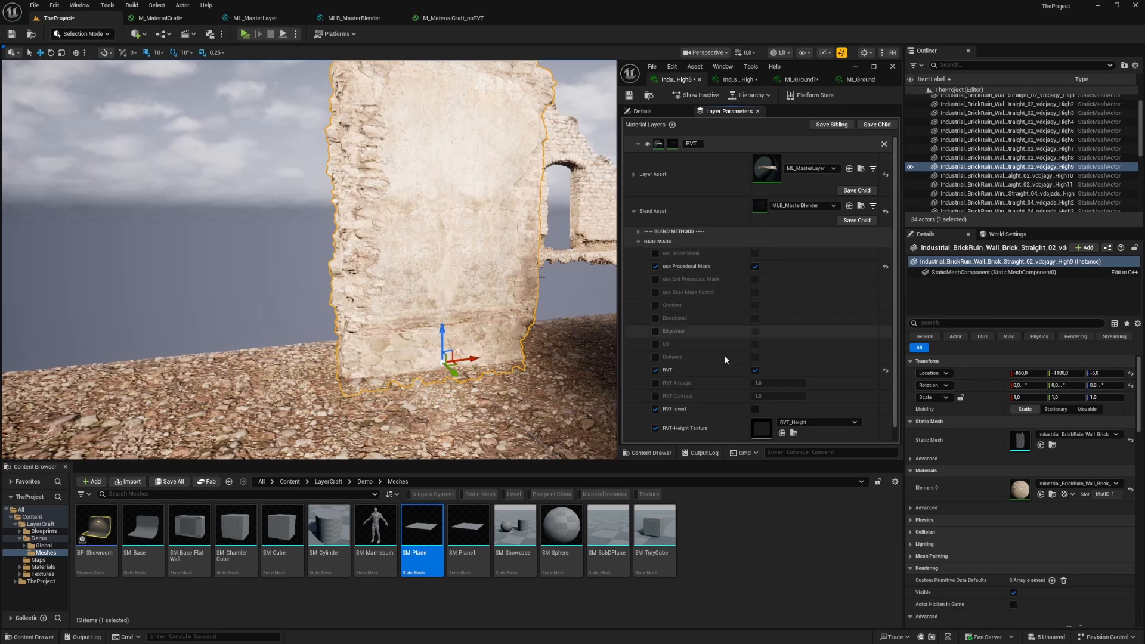
# Enable the base mask's RVT Contrast and RVT Amount overrides and set RVT Amount to about 4.51
pyautogui.scroll(-2, 738, 369)
pyautogui.click(656, 349)
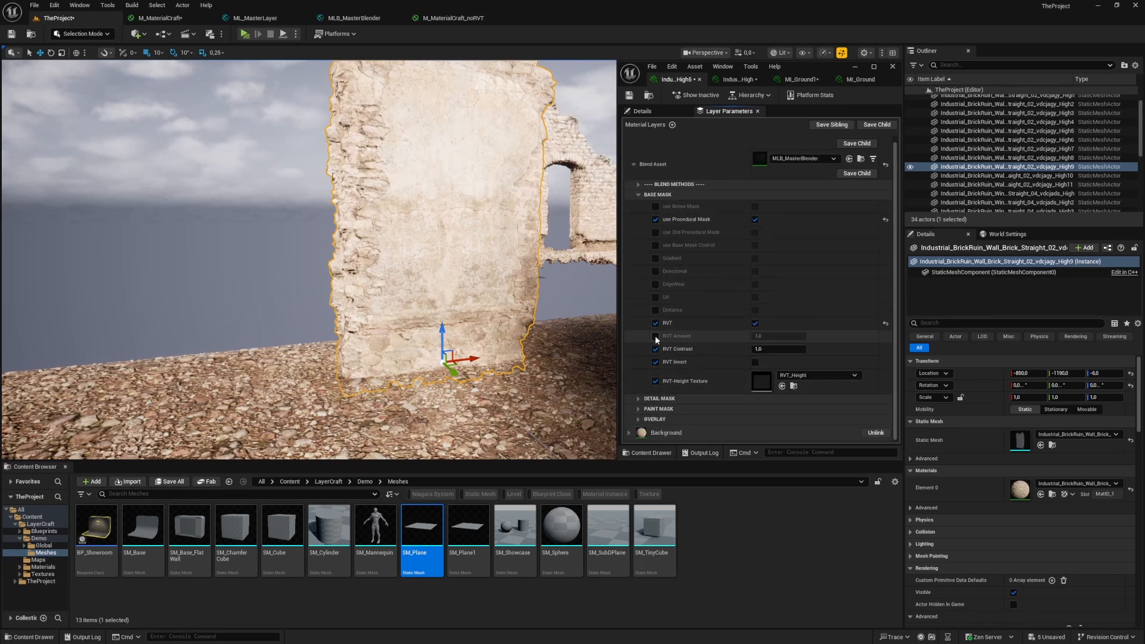
pyautogui.click(655, 335)
pyautogui.moveTo(779, 335)
pyautogui.mouseDown()
pyautogui.moveTo(804, 336)
pyautogui.moveTo(787, 335)
pyautogui.mouseUp()
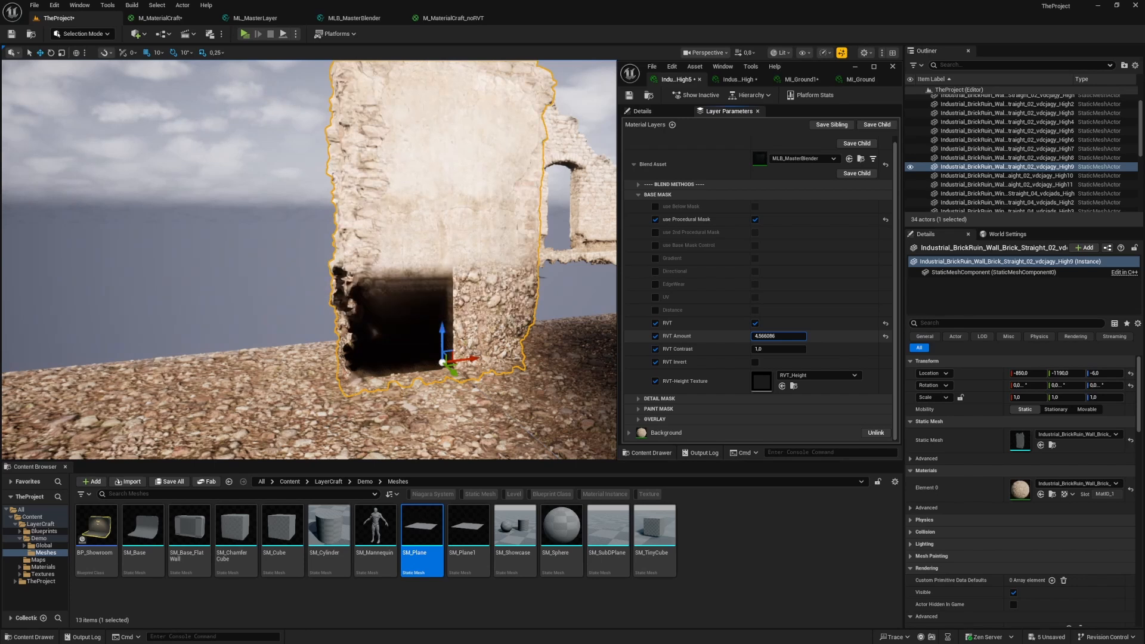
pyautogui.moveTo(582, 334); pyautogui.dragTo(611, 346, button='right')
pyautogui.press('w')
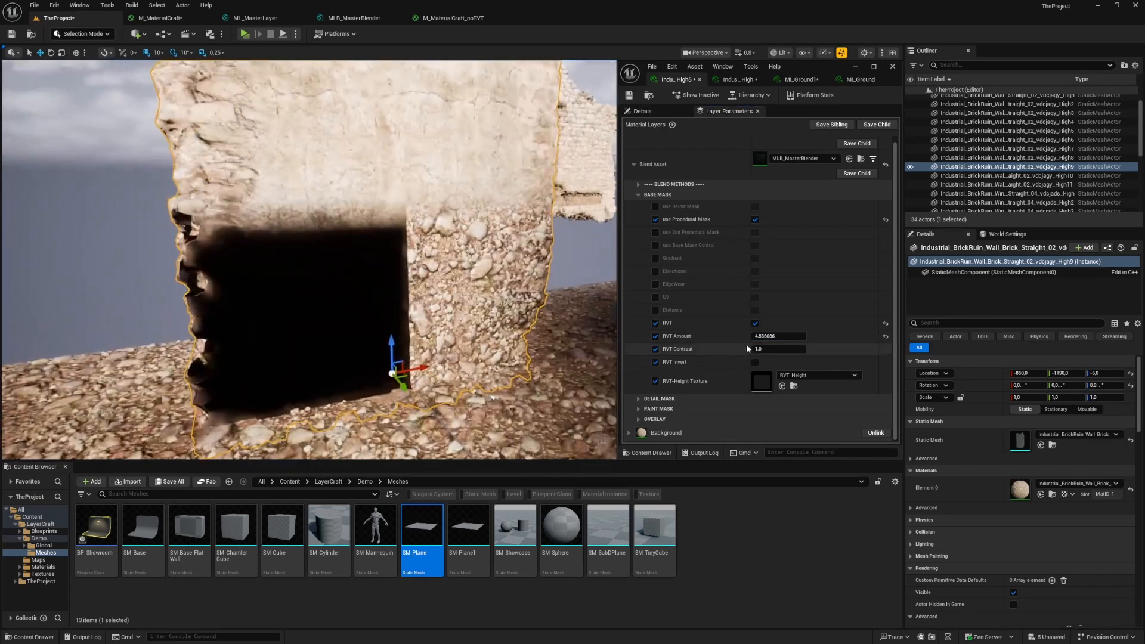
pyautogui.moveTo(776, 336)
pyautogui.mouseDown()
pyautogui.moveTo(762, 336)
pyautogui.moveTo(772, 336)
pyautogui.mouseUp()
# Examine the projected ground texture and the black area on the lower part of the wall up close
pyautogui.moveTo(434, 365); pyautogui.dragTo(434, 364, button='right')
pyautogui.click(434, 365)
pyautogui.press('w')
pyautogui.scroll(-1, 527, 295)
pyautogui.moveTo(527, 296); pyautogui.dragTo(526, 309, button='right')
pyautogui.press('w')
pyautogui.scroll(-1, 527, 296)
pyautogui.press('w')
pyautogui.moveTo(164, 315); pyautogui.dragTo(164, 314, button='right')
pyautogui.click(251, 242)
pyautogui.moveTo(251, 242); pyautogui.dragTo(251, 242, button='right')
pyautogui.click(297, 260)
pyautogui.click(303, 199)
pyautogui.moveTo(303, 199); pyautogui.dragTo(303, 199, button='right')
pyautogui.moveTo(367, 214); pyautogui.dragTo(360, 217, button='right')
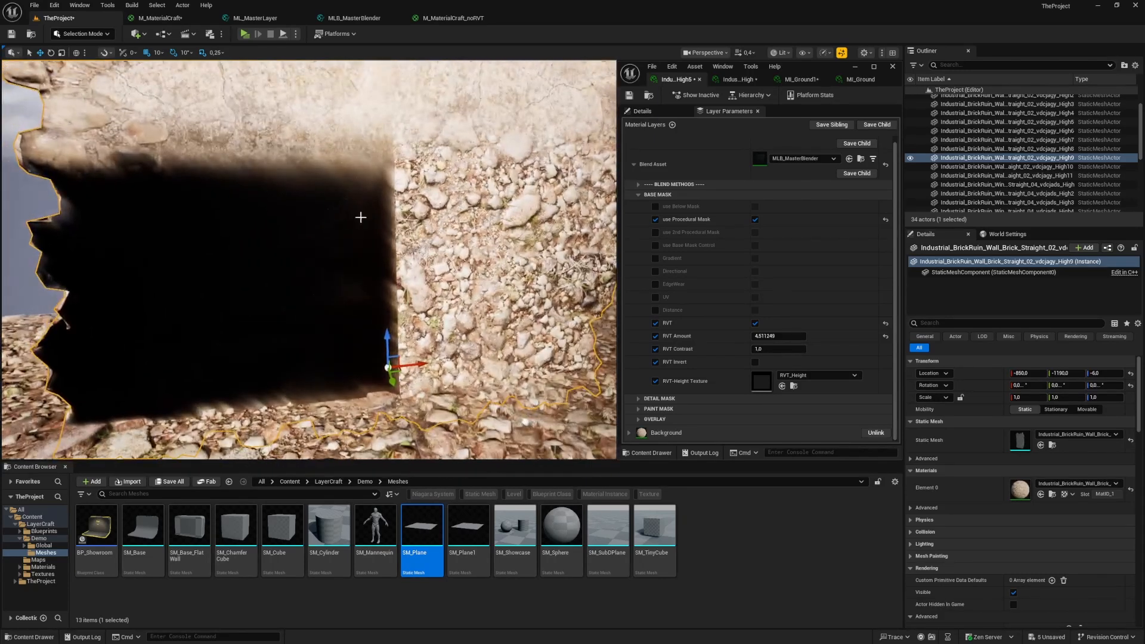
# Check the instance's general settings and parent, collapse the blend asset's parameters and inspect the wall's blend from further away
pyautogui.click(664, 109)
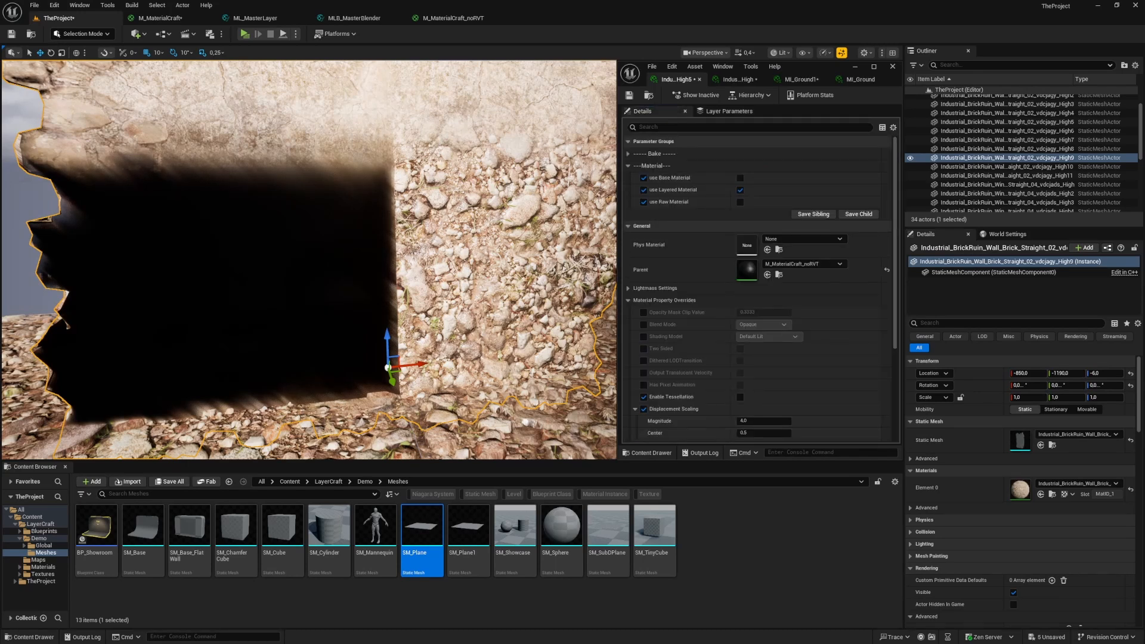
pyautogui.click(725, 113)
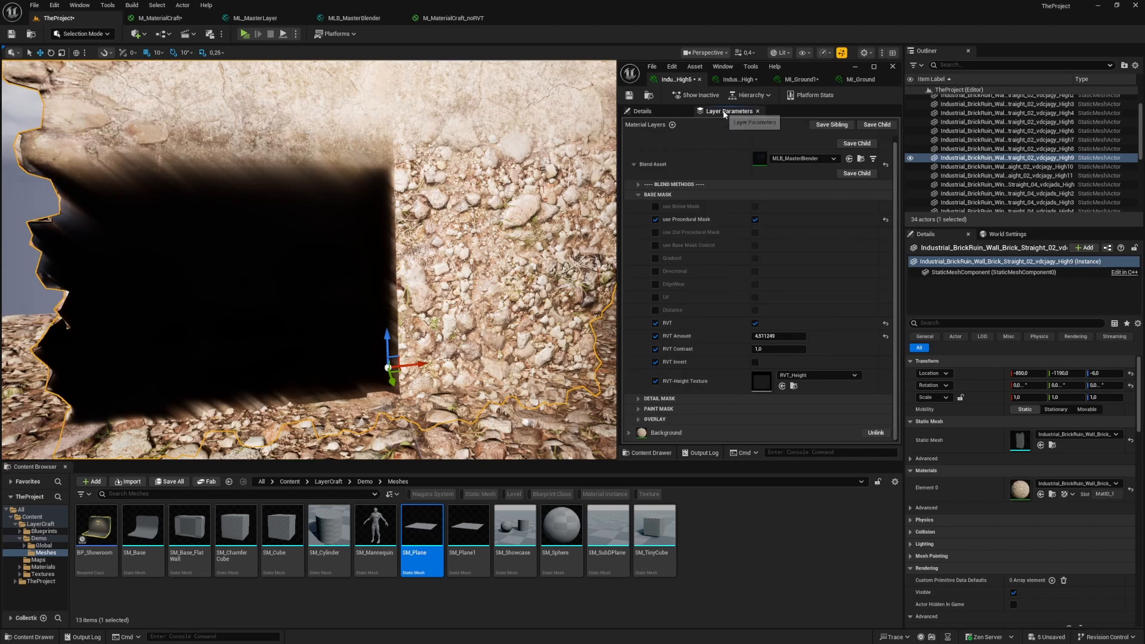
pyautogui.moveTo(309, 260); pyautogui.dragTo(384, 245, button='right')
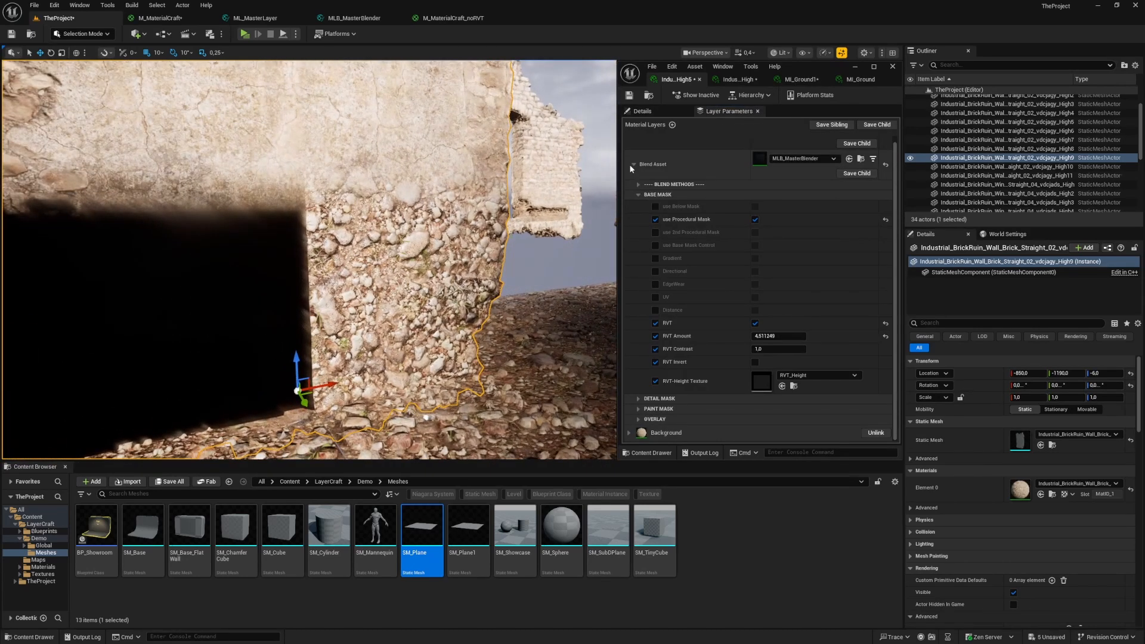
pyautogui.click(634, 163)
pyautogui.moveTo(310, 259); pyautogui.dragTo(239, 239, button='right')
pyautogui.scroll(3, 358, 259)
pyautogui.click(304, 239)
pyautogui.click(209, 209)
pyautogui.click(412, 226)
pyautogui.moveTo(423, 272)
pyautogui.mouseDown(button='right')
pyautogui.moveTo(352, 265)
pyautogui.moveTo(423, 272)
pyautogui.mouseUp(button='right')
pyautogui.click(423, 272)
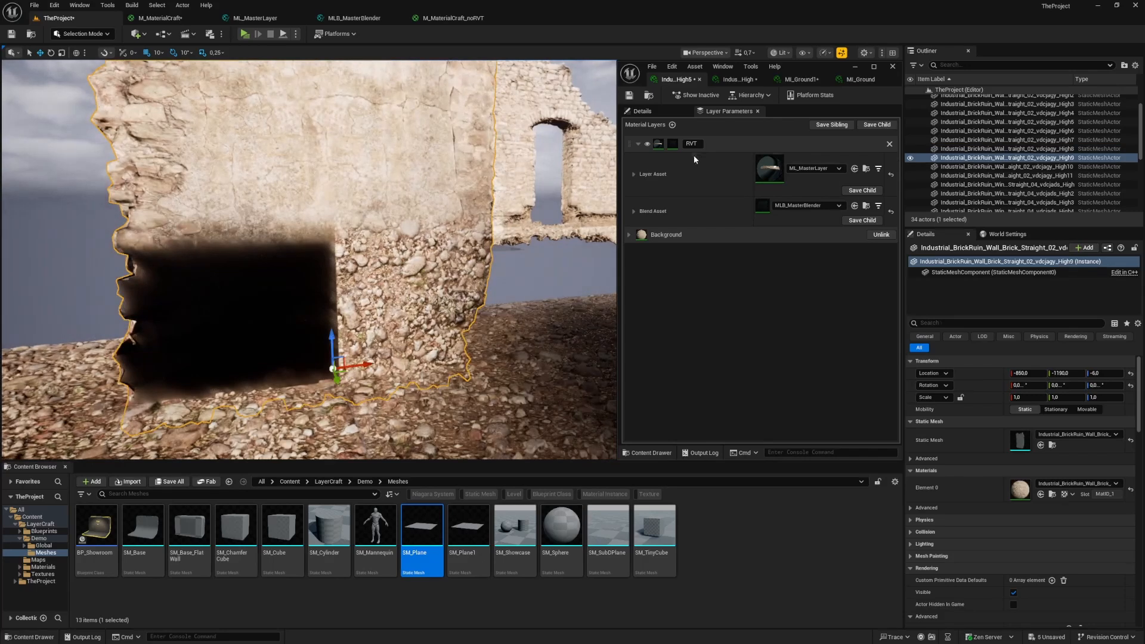
# Expand the RVT layer's blend asset and change the RVT Contrast value in its base mask
pyautogui.click(633, 211)
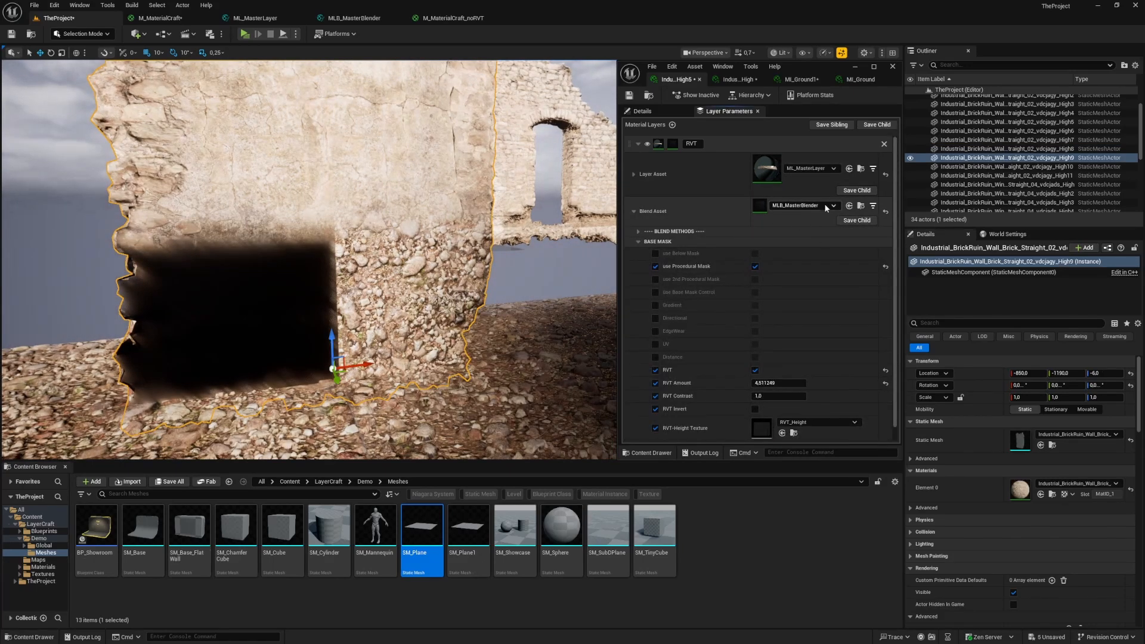
pyautogui.scroll(-2, 734, 226)
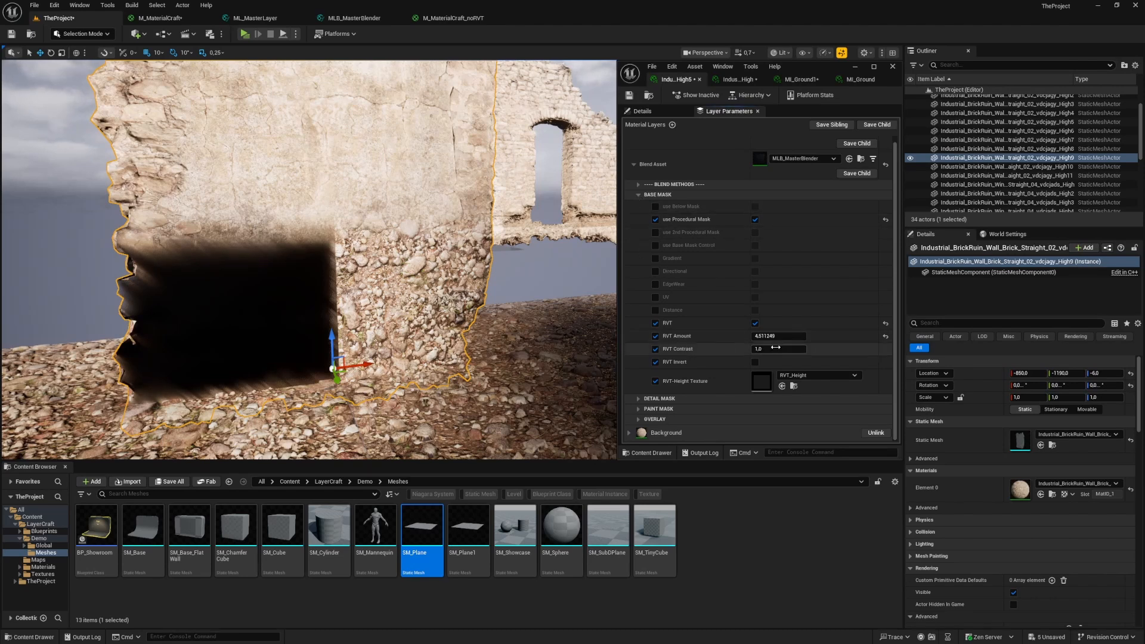
pyautogui.press('Return')
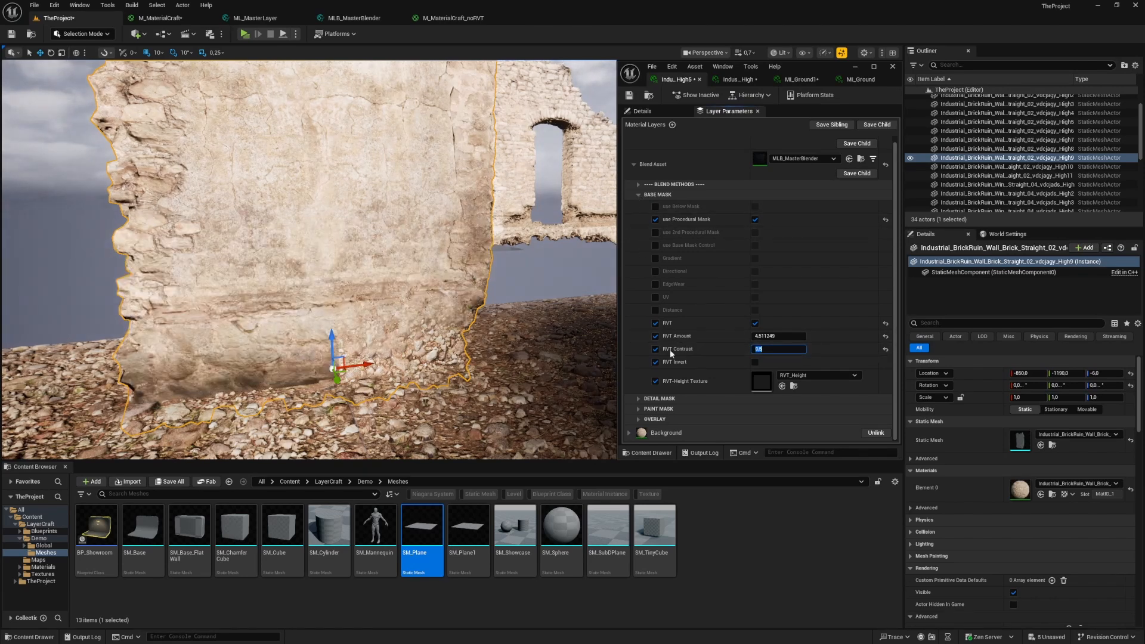
# Set the base mask's RVT Amount to about 4.78 and turn on use Mask Debug in the blend methods
pyautogui.moveTo(775, 336); pyautogui.dragTo(790, 337)
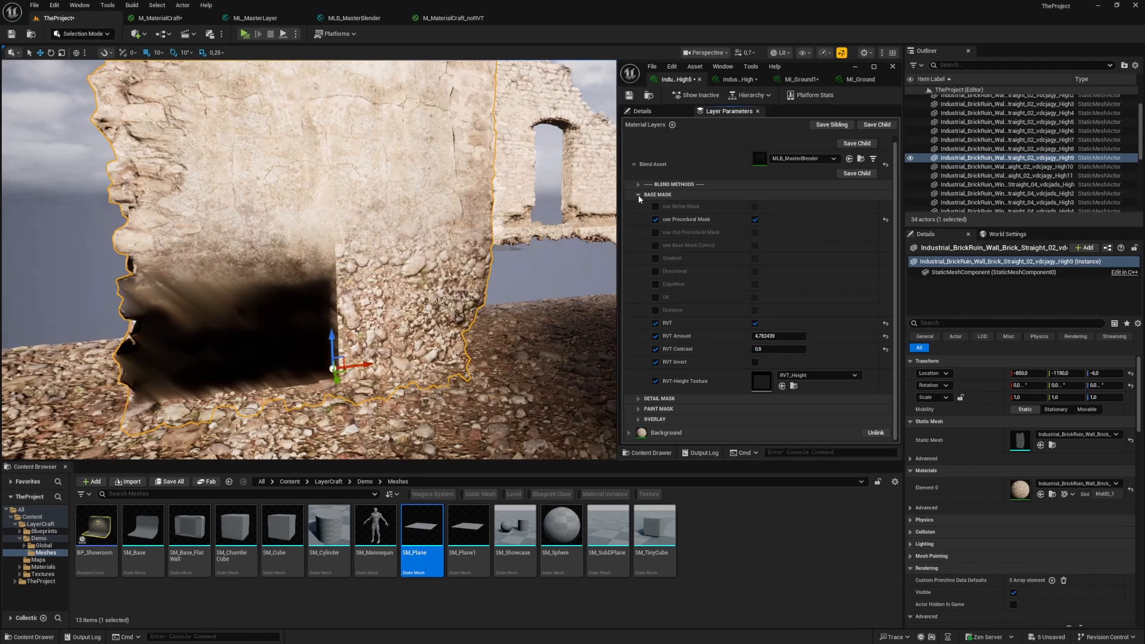
pyautogui.click(638, 195)
pyautogui.click(673, 231)
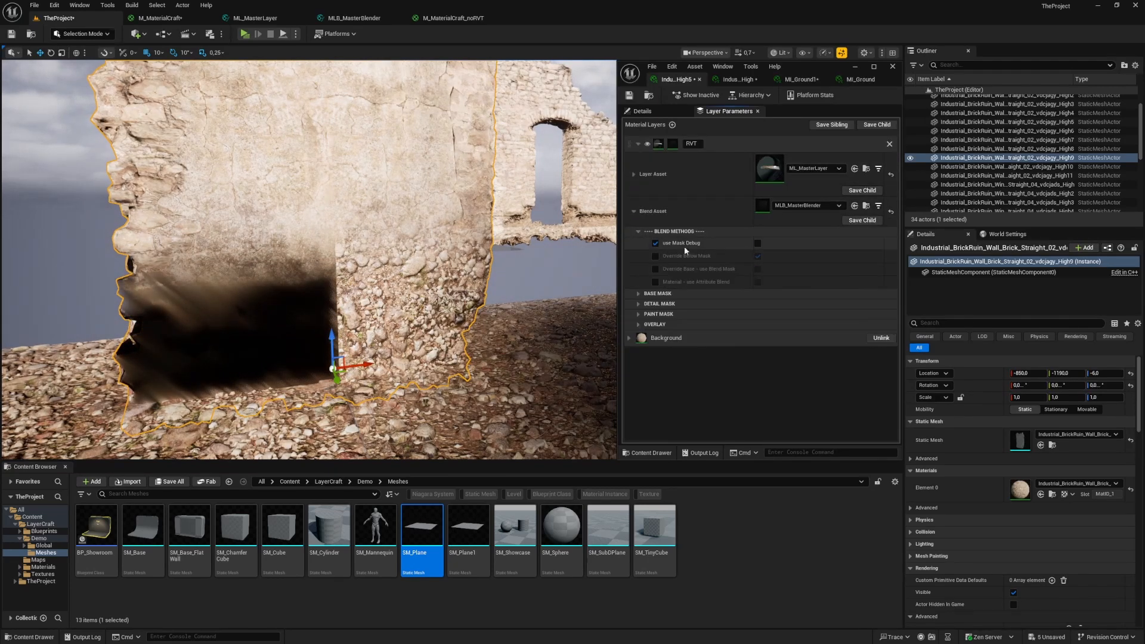
pyautogui.click(757, 244)
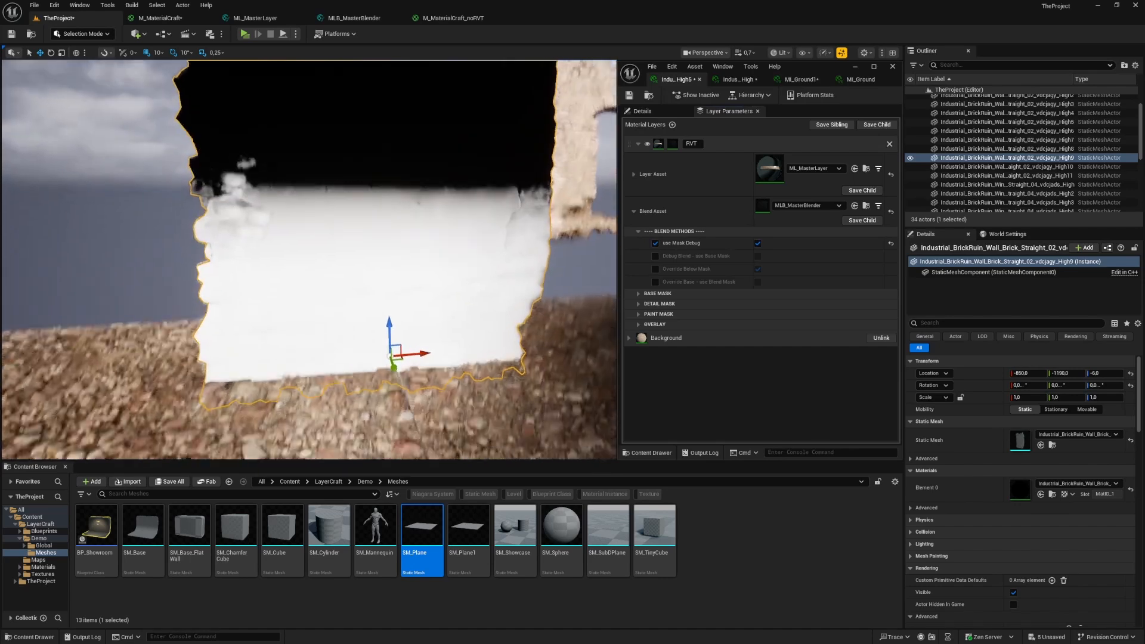
pyautogui.moveTo(470, 241); pyautogui.dragTo(417, 206, button='right')
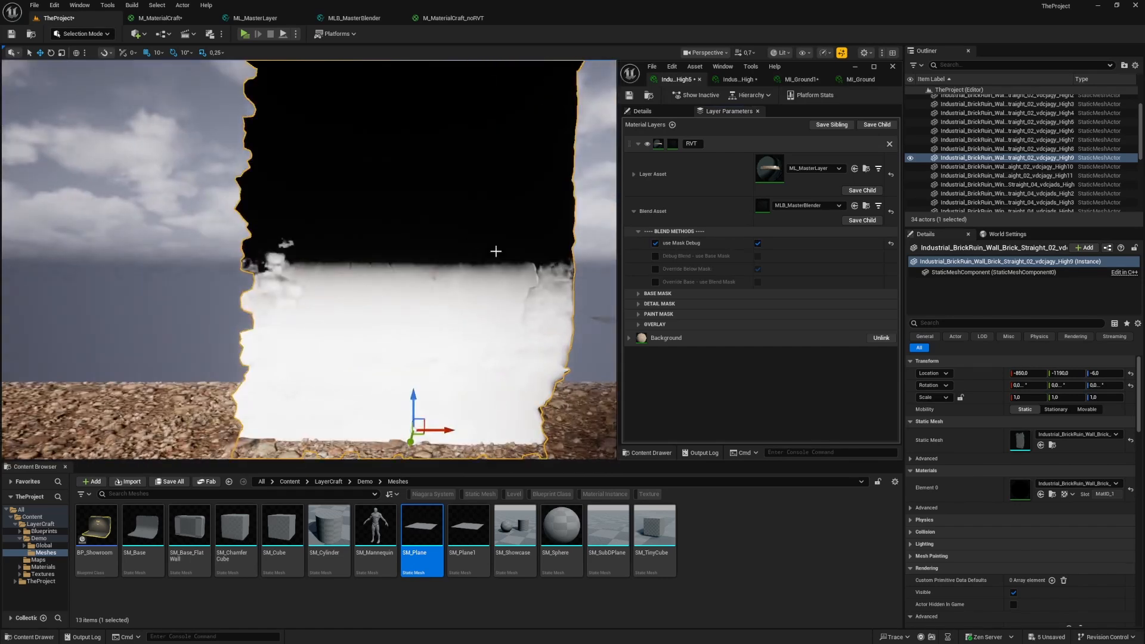
# Enable the detail mask's From Bottom - use Top Layer and Displacement - use Opacity overrides
pyautogui.click(637, 232)
pyautogui.click(638, 252)
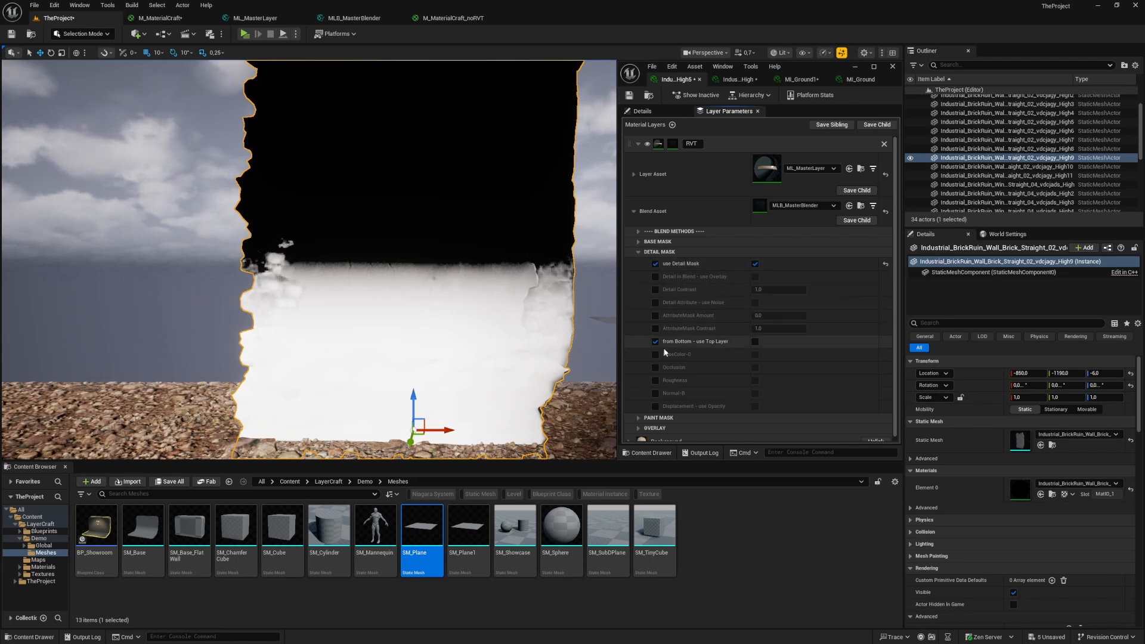
pyautogui.click(655, 341)
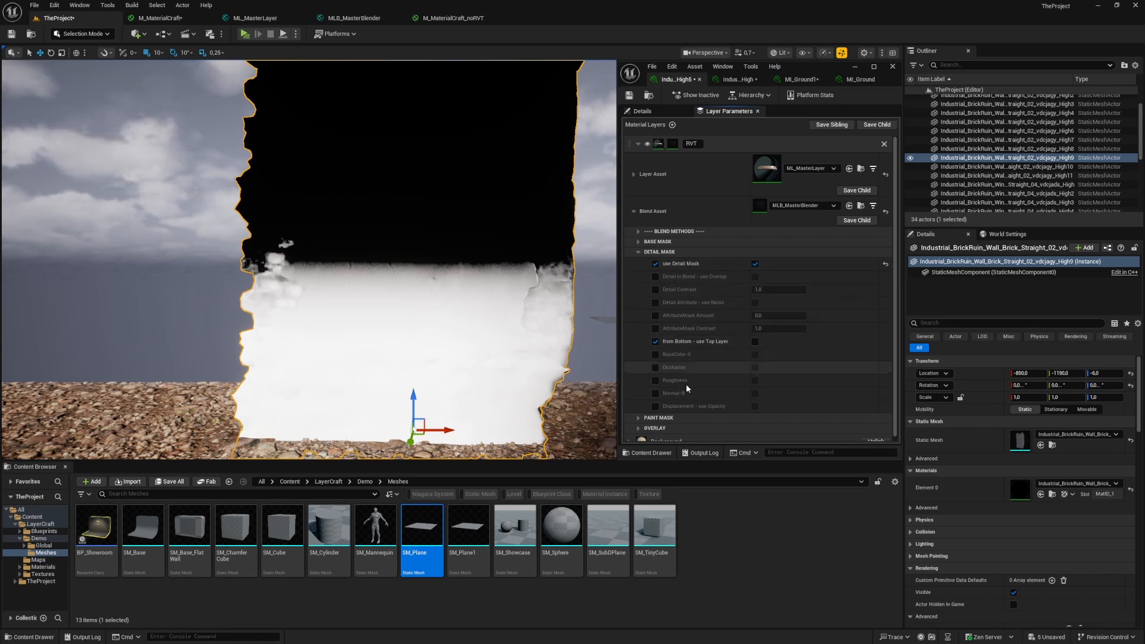
pyautogui.click(655, 406)
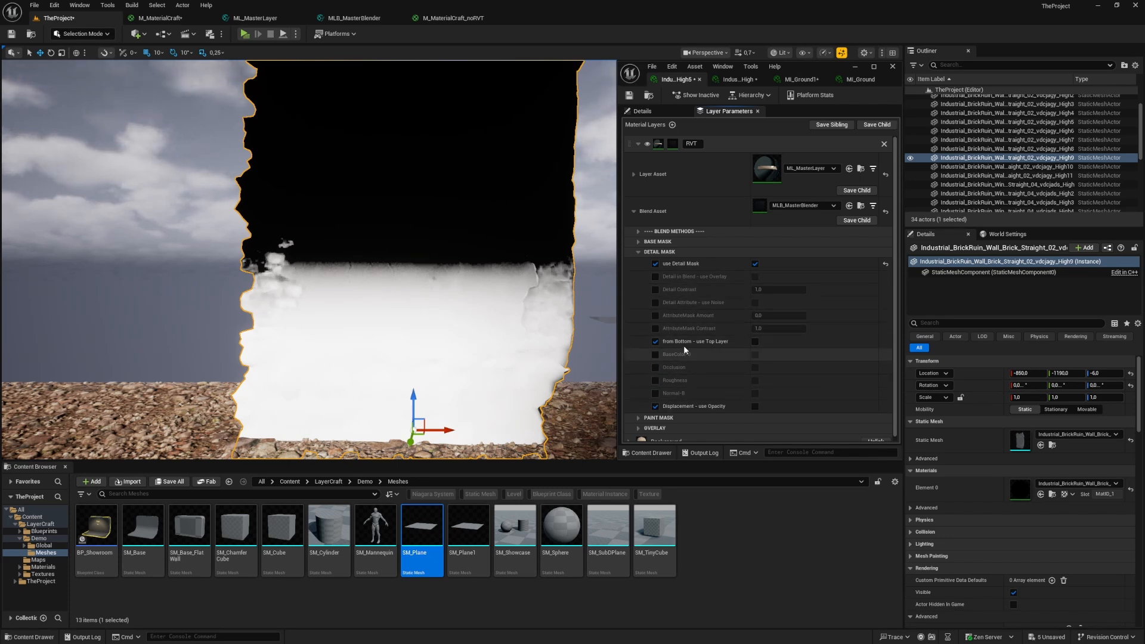
# Enable the detail mask's AttributeMask Amount and AttributeMask Contrast overrides and adjust the amount
pyautogui.click(638, 251)
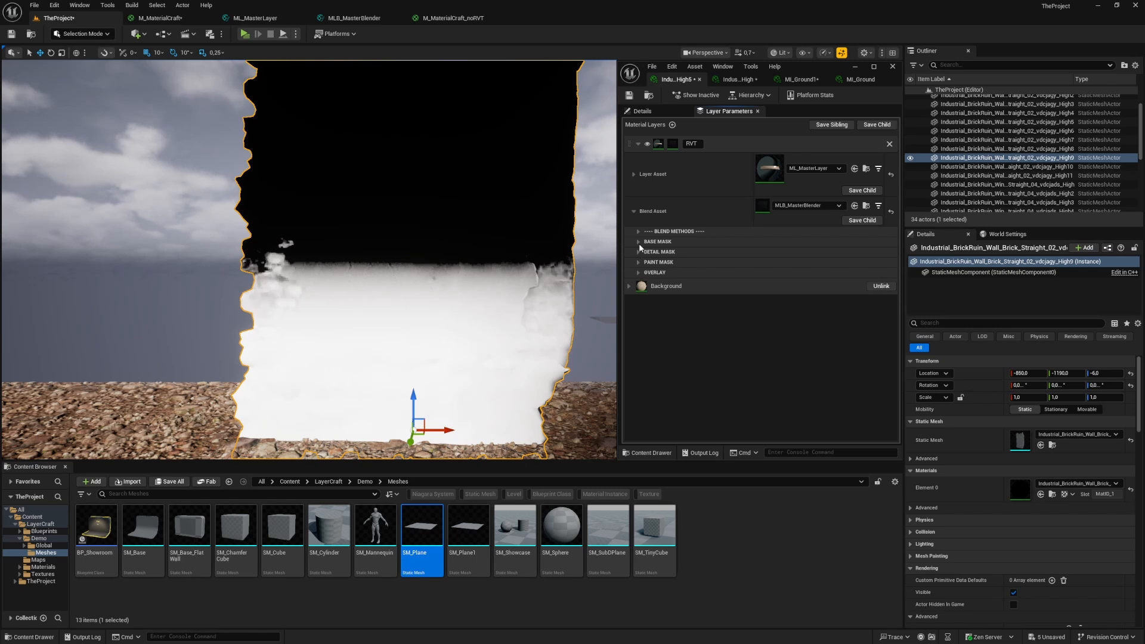
pyautogui.click(638, 253)
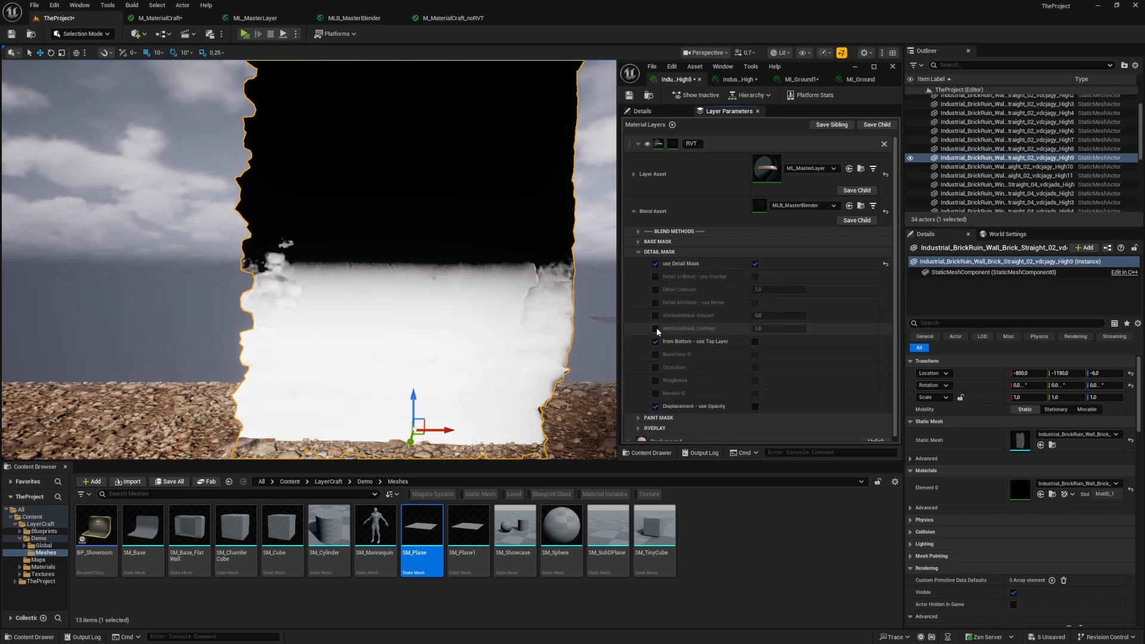
pyautogui.moveTo(768, 316); pyautogui.dragTo(846, 316)
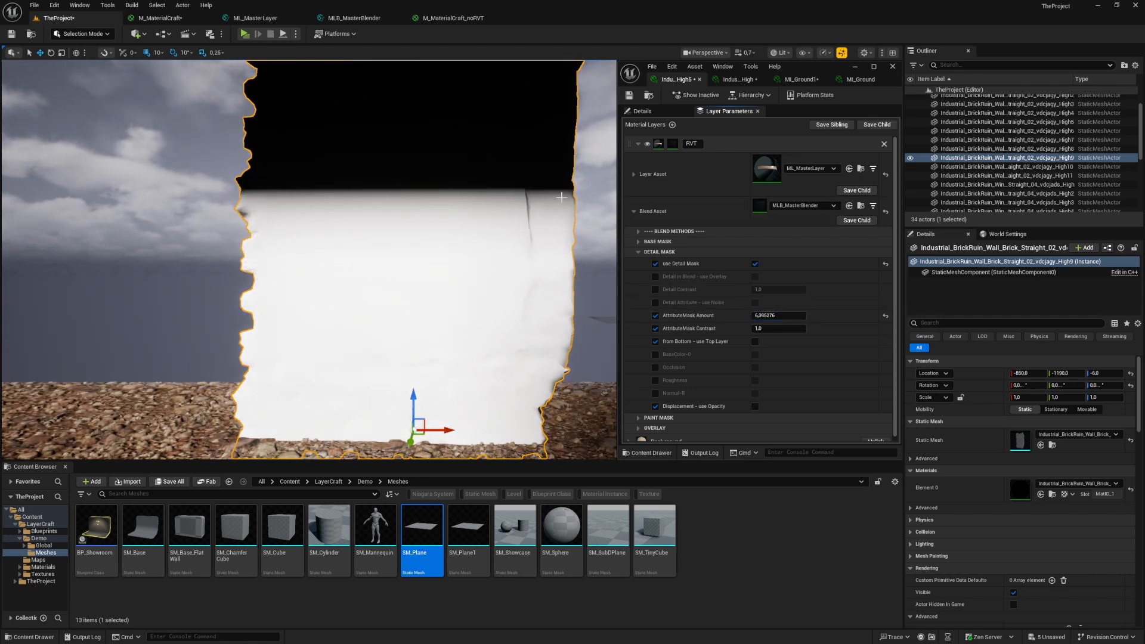
pyautogui.moveTo(769, 314)
pyautogui.mouseDown()
pyautogui.moveTo(723, 315)
pyautogui.moveTo(778, 316)
pyautogui.moveTo(763, 310)
pyautogui.mouseUp()
# Set the base mask's RVT Amount to about 4.93 and its RVT Contrast to 0.25
pyautogui.click(647, 241)
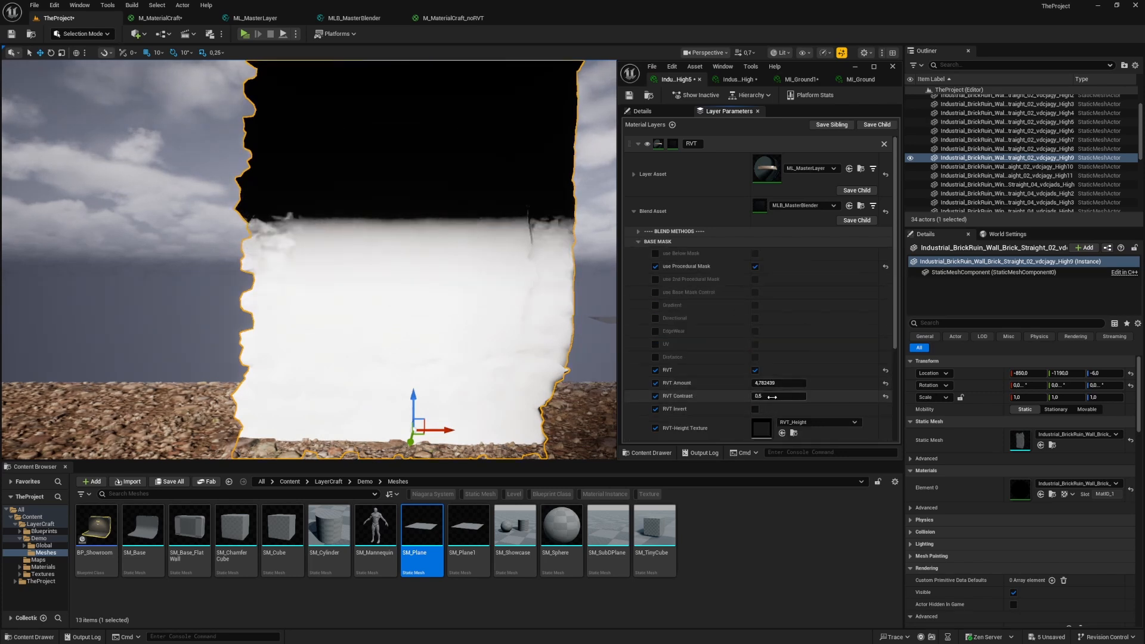
pyautogui.moveTo(772, 396)
pyautogui.mouseDown()
pyautogui.moveTo(762, 397)
pyautogui.moveTo(770, 383)
pyautogui.mouseUp()
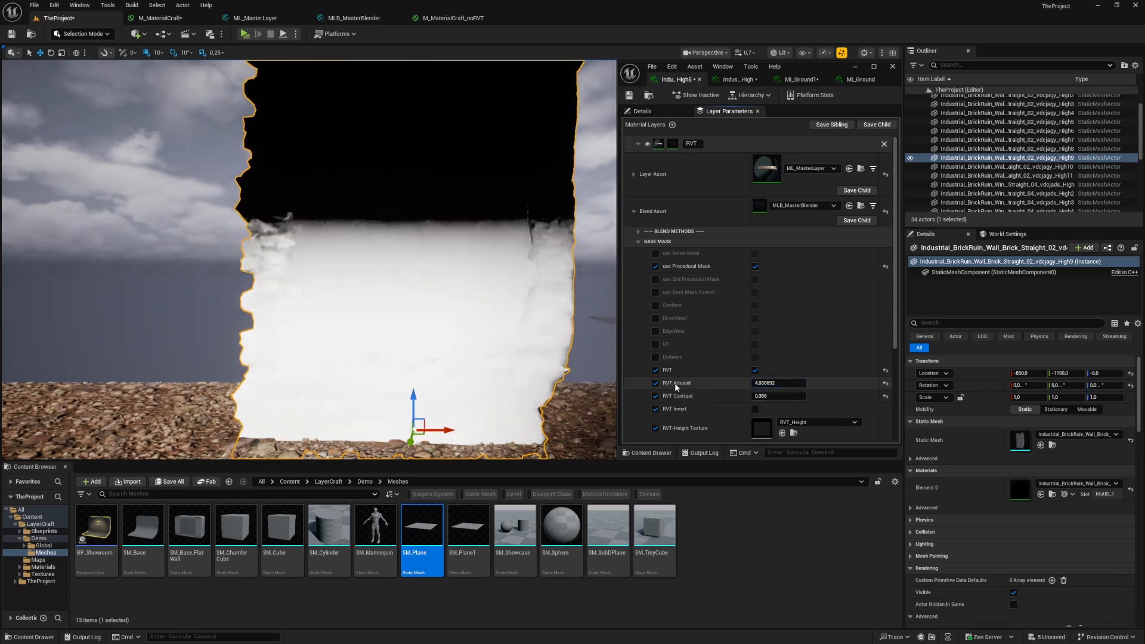
pyautogui.click(774, 396)
pyautogui.write('.2')
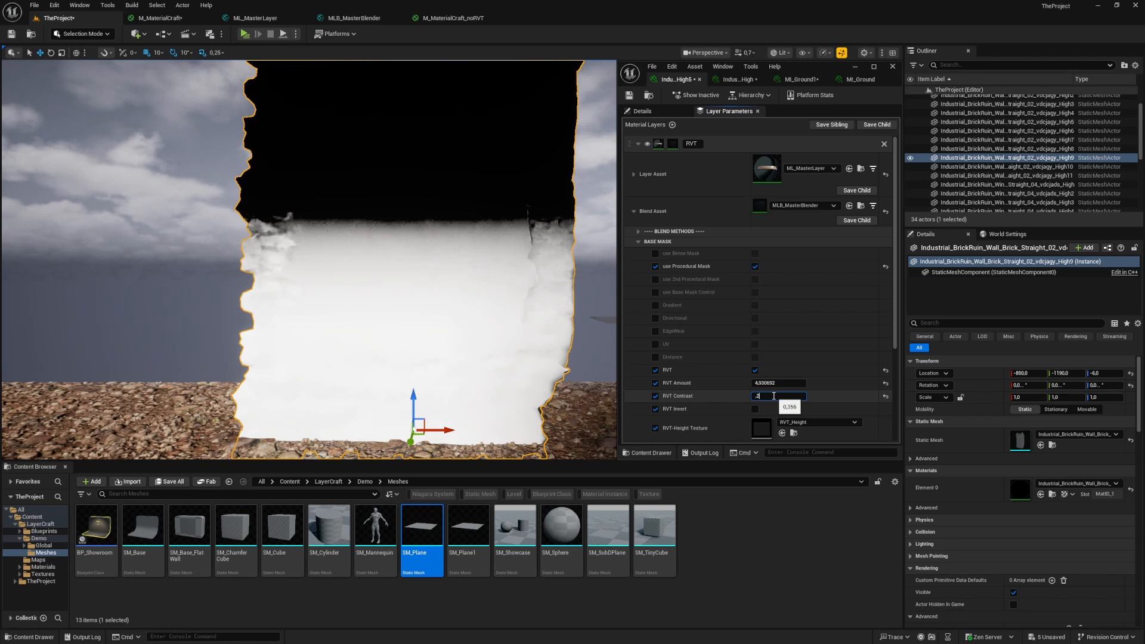
pyautogui.write('5')
pyautogui.press('Return')
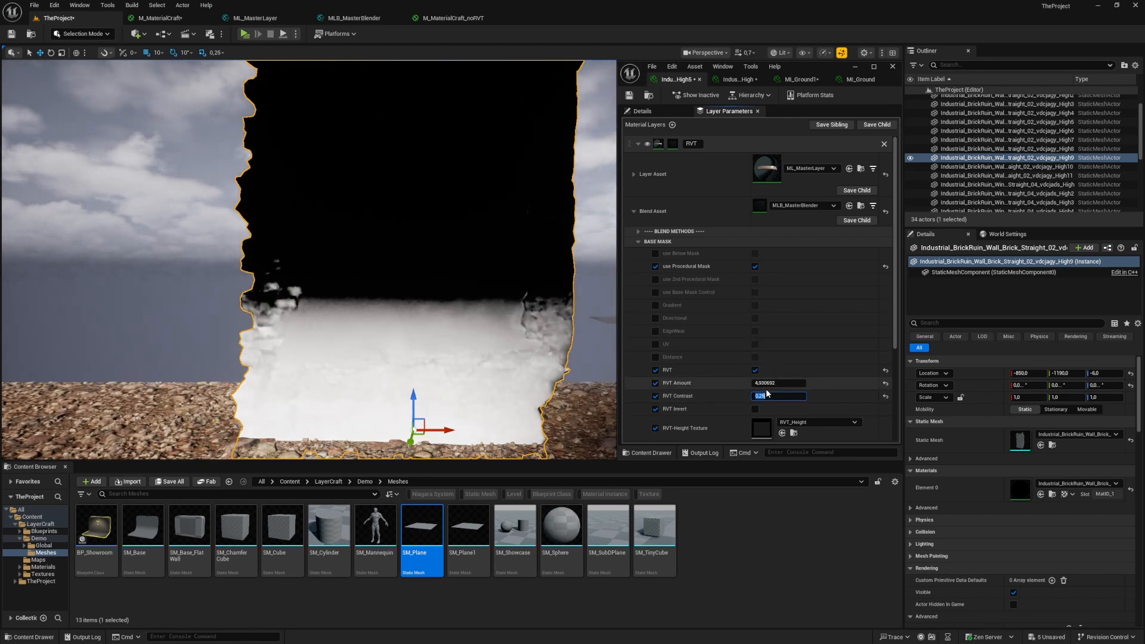
# Try an RVT Contrast of 0.1 with RVT Amount raised to about 6.45 in the base mask
pyautogui.write('.1')
pyautogui.press('Return')
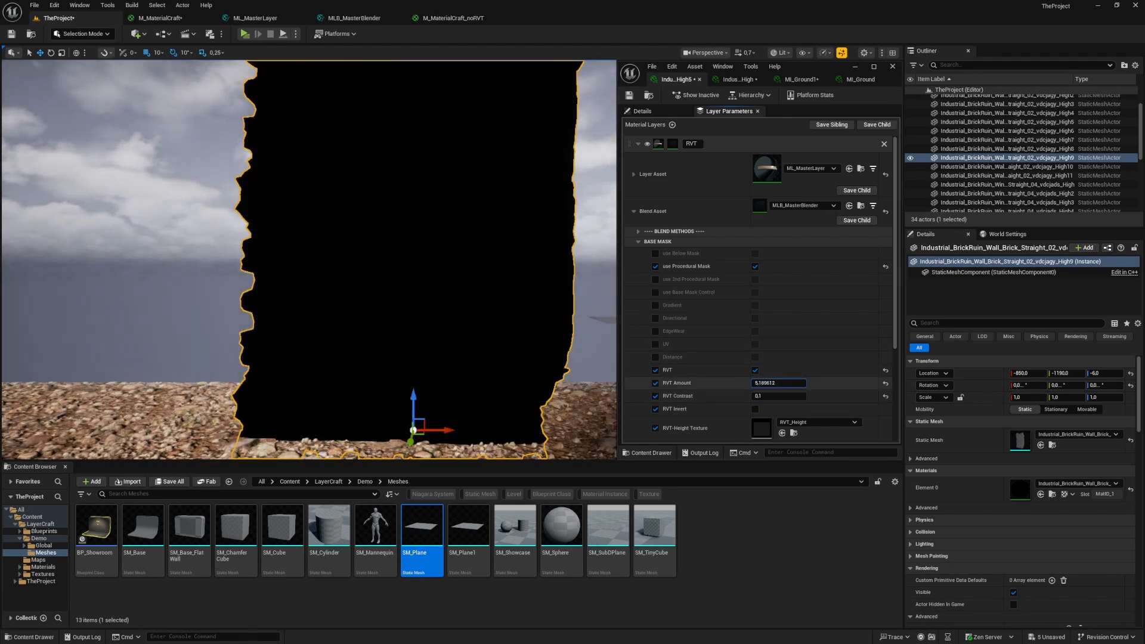
pyautogui.moveTo(778, 383); pyautogui.dragTo(799, 384)
# Set the base mask's RVT Contrast to 0.25 and RVT Amount to about 5.15, then collapse the base mask settings
pyautogui.click(769, 396)
pyautogui.write('.25')
pyautogui.press('Return')
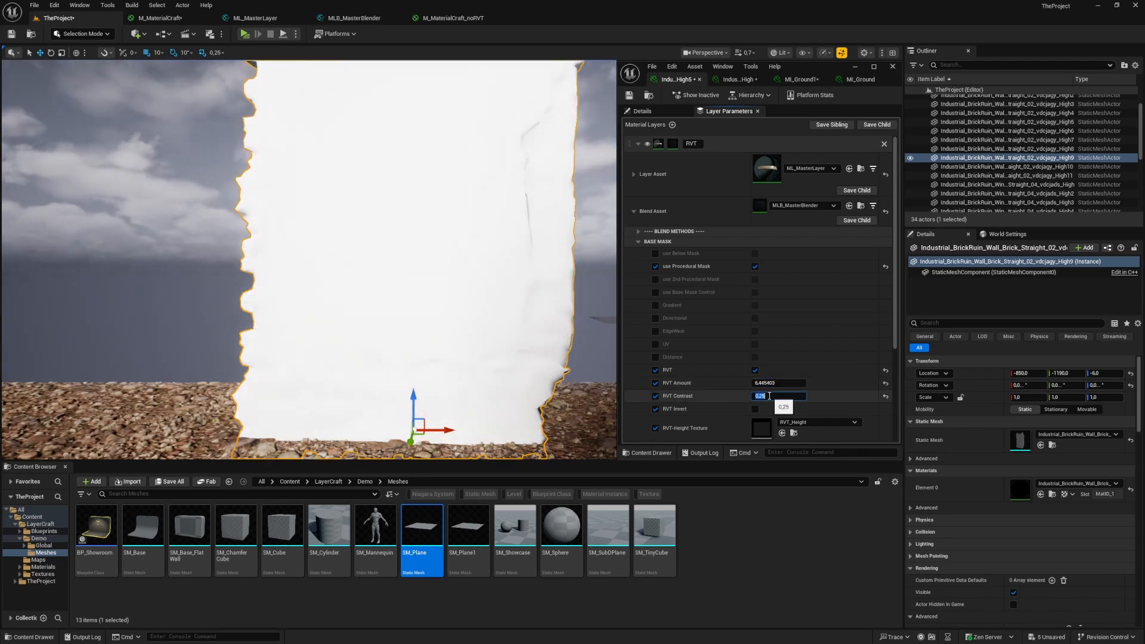
pyautogui.moveTo(775, 383); pyautogui.dragTo(754, 383)
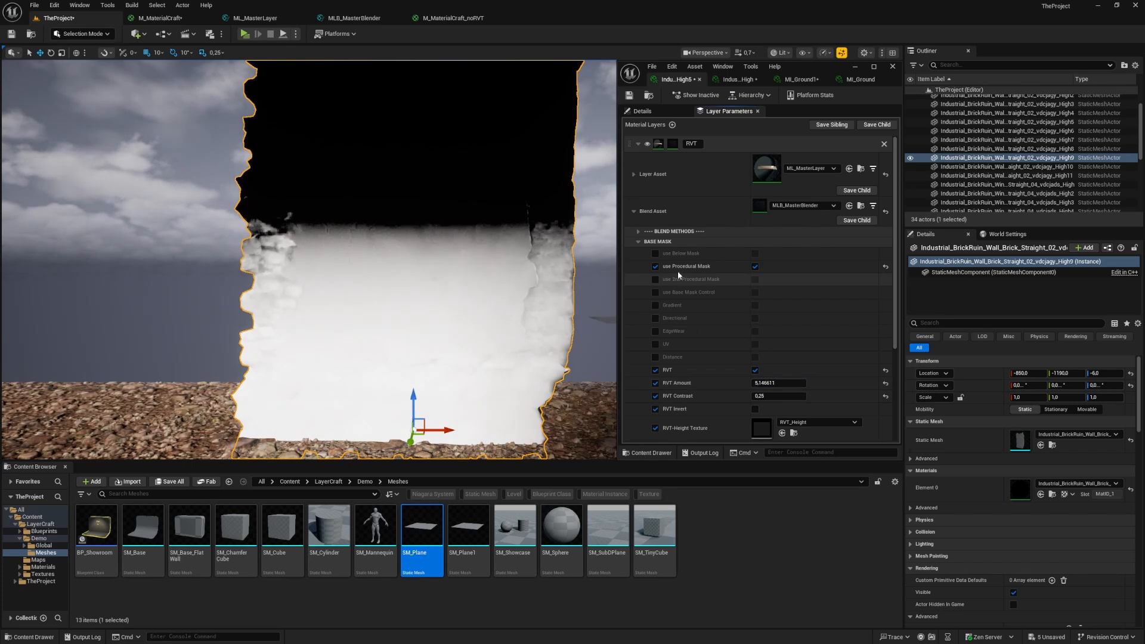
pyautogui.click(638, 242)
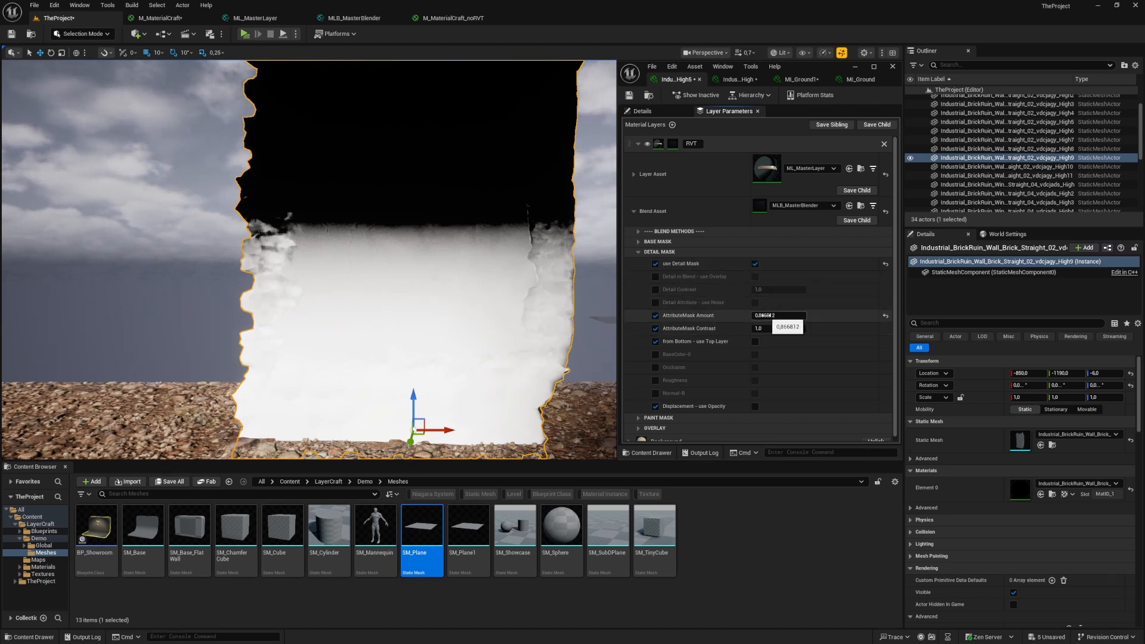
# Lower the detail mask's AttributeMask Amount to about 0.6, override Detail Attribute - use Noise and turn on Occlusion
pyautogui.moveTo(770, 316); pyautogui.dragTo(746, 316)
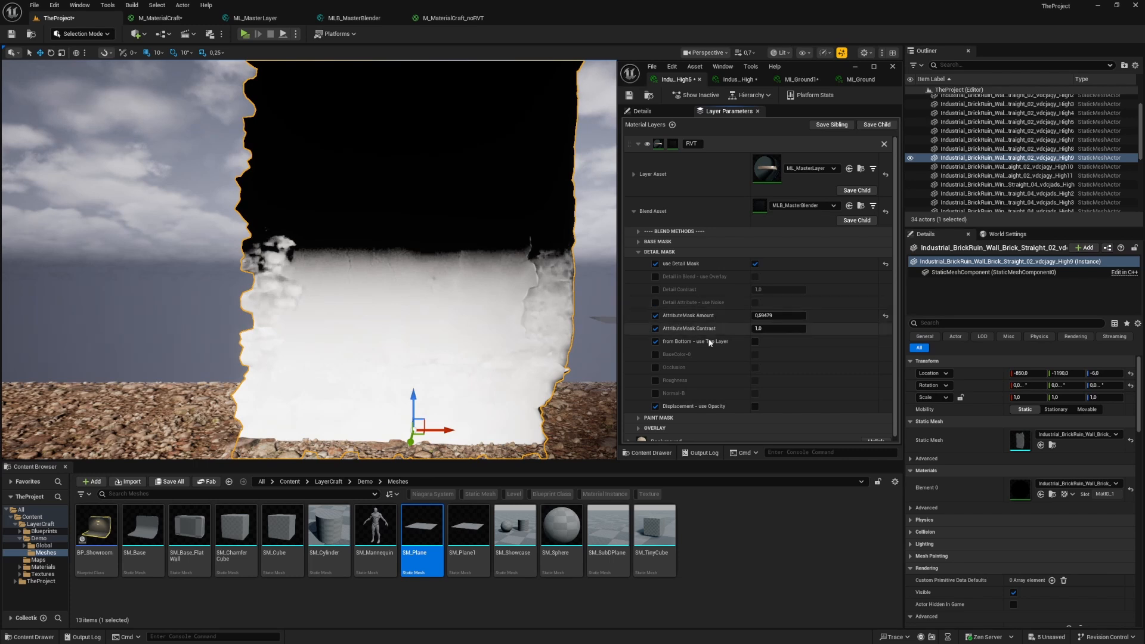
pyautogui.click(655, 303)
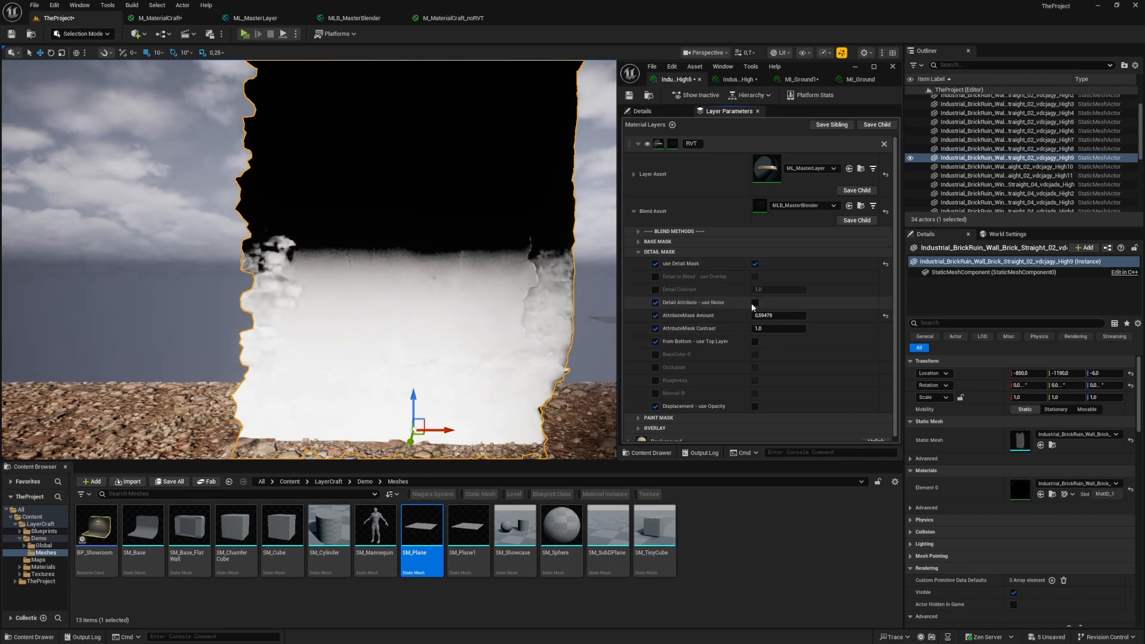
pyautogui.click(655, 367)
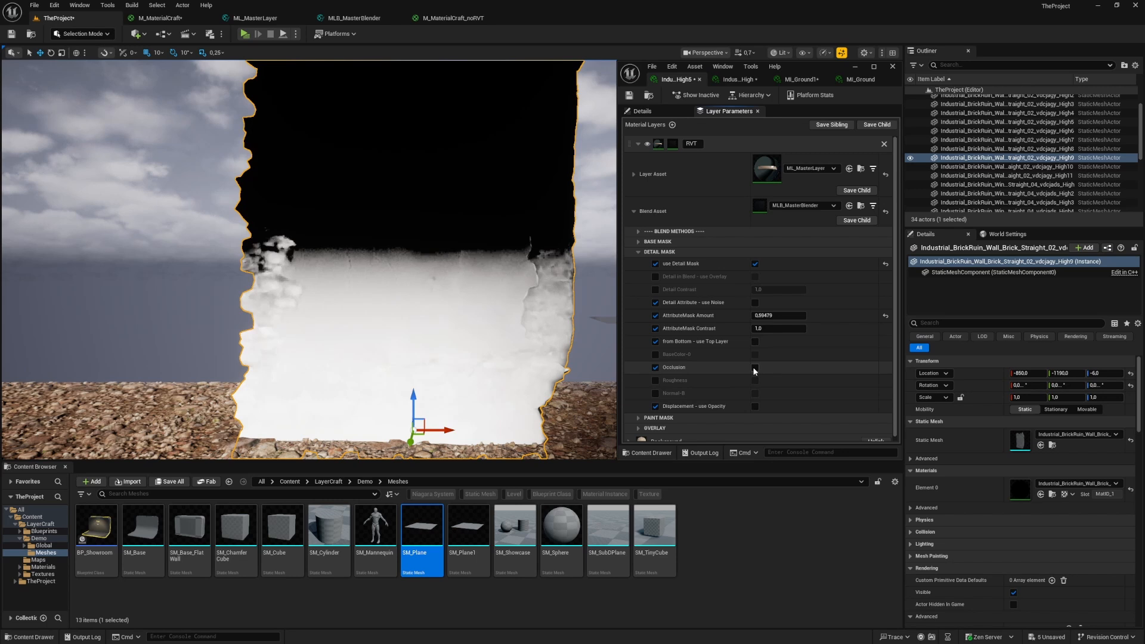
pyautogui.click(755, 367)
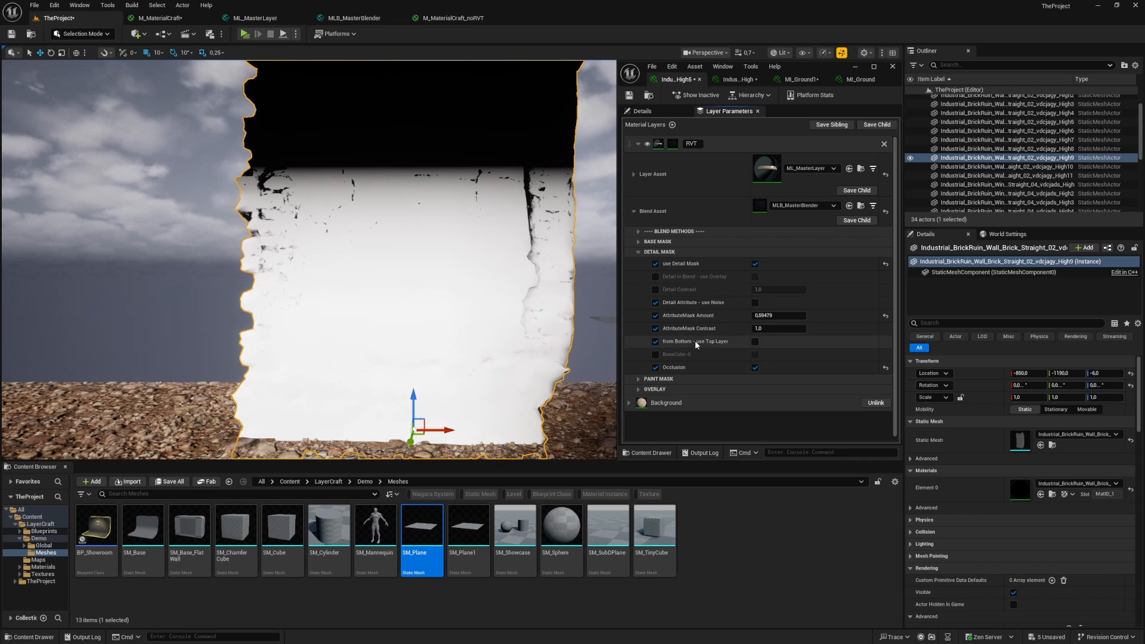
# Check the albedo, packed and normal textures assigned to the Background layer
pyautogui.click(628, 403)
pyautogui.scroll(-5, 673, 302)
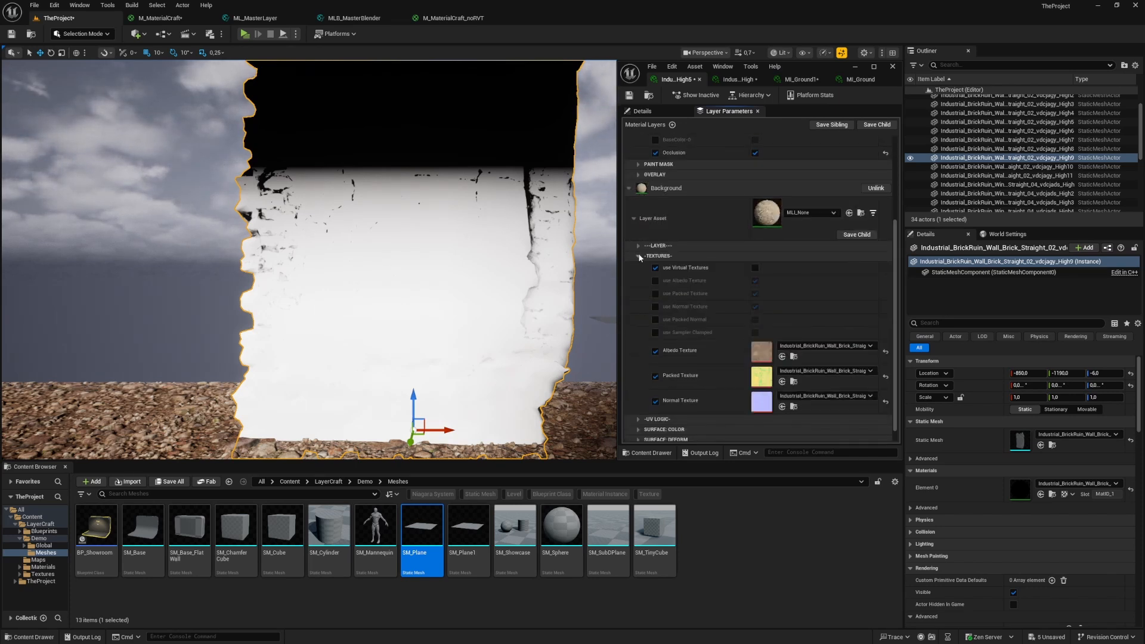
pyautogui.click(638, 256)
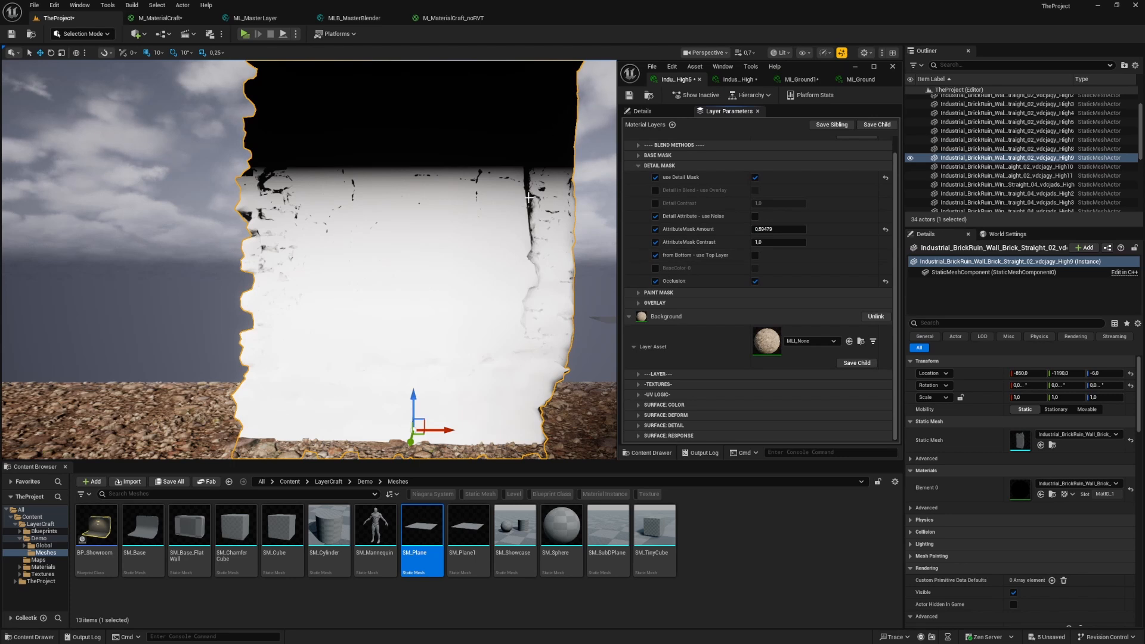
# Set the detail mask's AttributeMask Contrast to -1 and AttributeMask Amount to about -0.03
pyautogui.moveTo(417, 256); pyautogui.dragTo(387, 235, button='right')
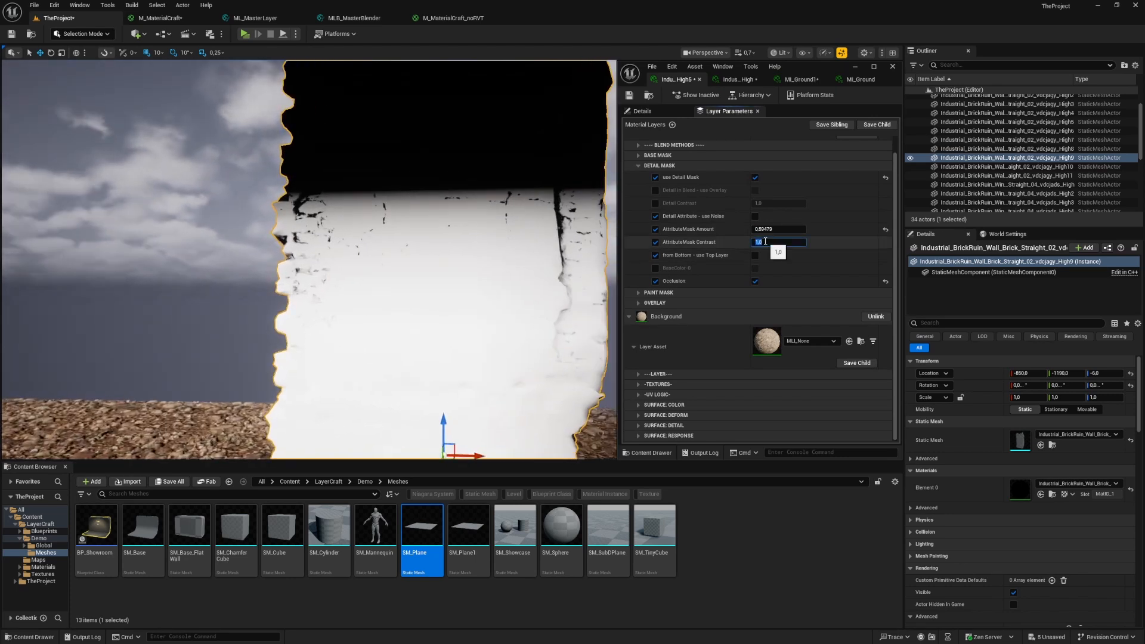
pyautogui.write('-1')
pyautogui.press('Return')
pyautogui.moveTo(507, 268)
pyautogui.mouseDown(button='right')
pyautogui.moveTo(529, 278)
pyautogui.moveTo(506, 286)
pyautogui.mouseUp(button='right')
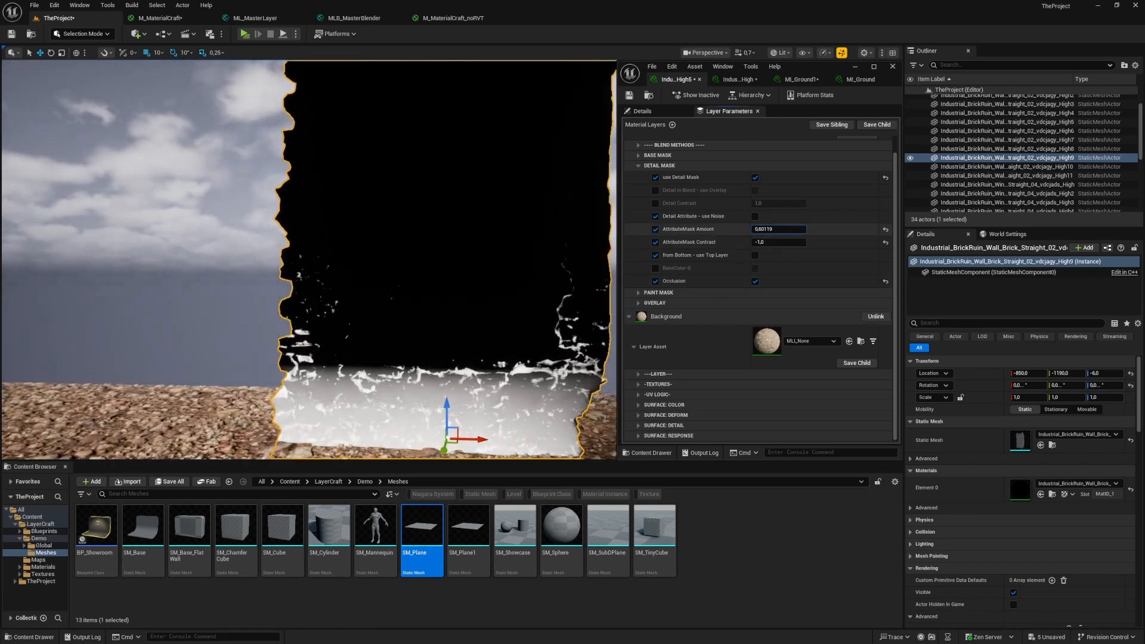
pyautogui.moveTo(779, 229); pyautogui.dragTo(742, 229)
# Turn off use Mask Debug in the blend methods and inspect the blended wall surface up close
pyautogui.click(645, 145)
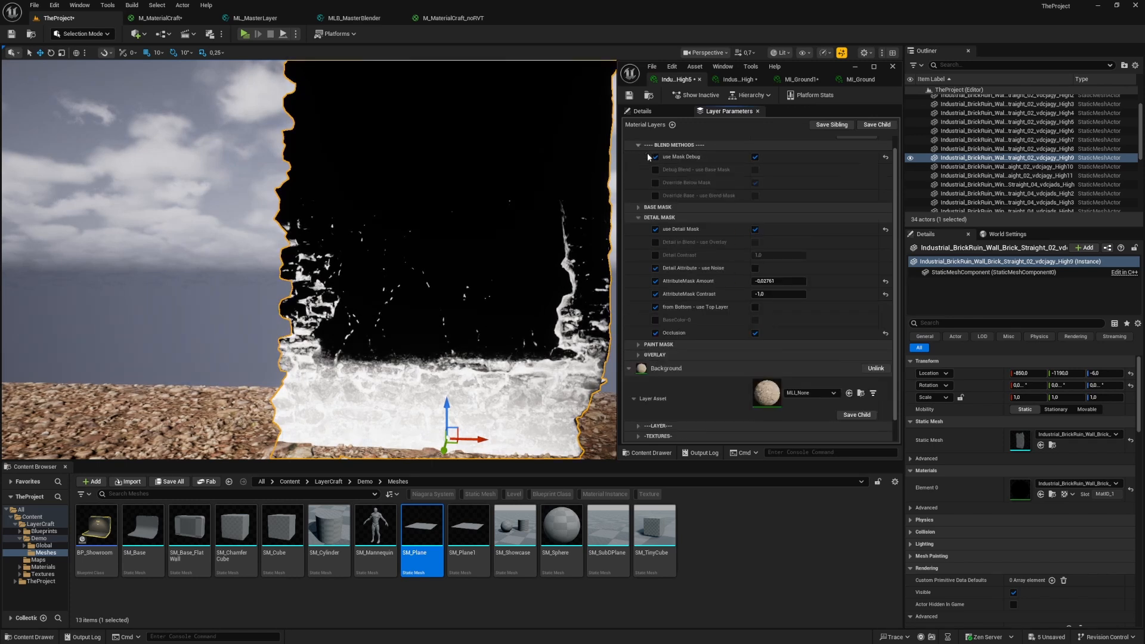
pyautogui.click(755, 156)
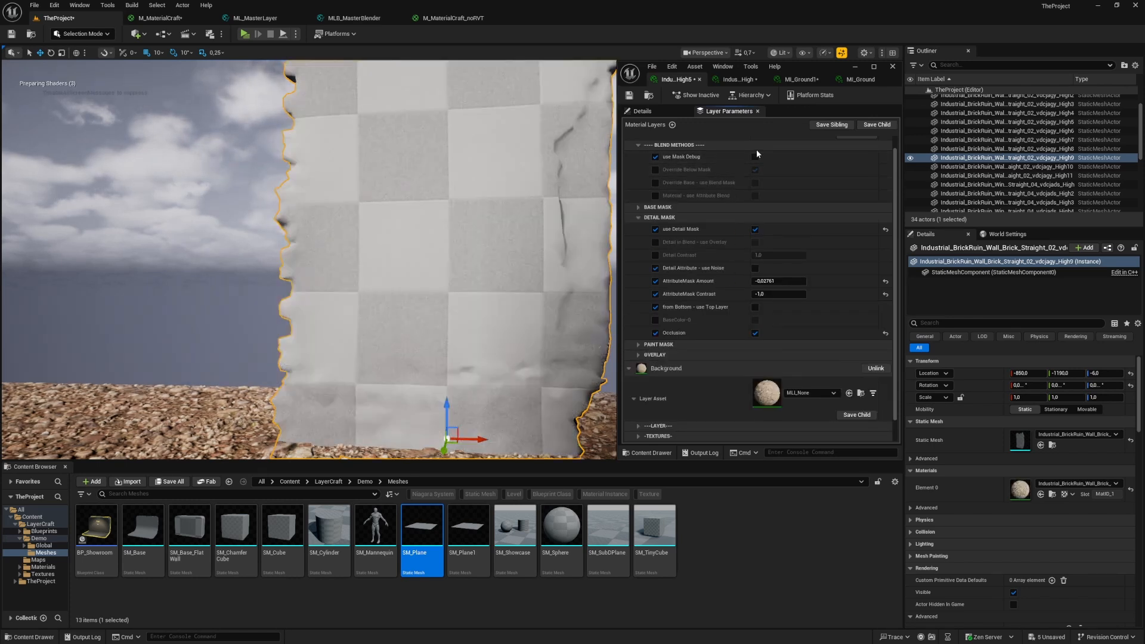
pyautogui.moveTo(465, 239); pyautogui.dragTo(534, 267, button='right')
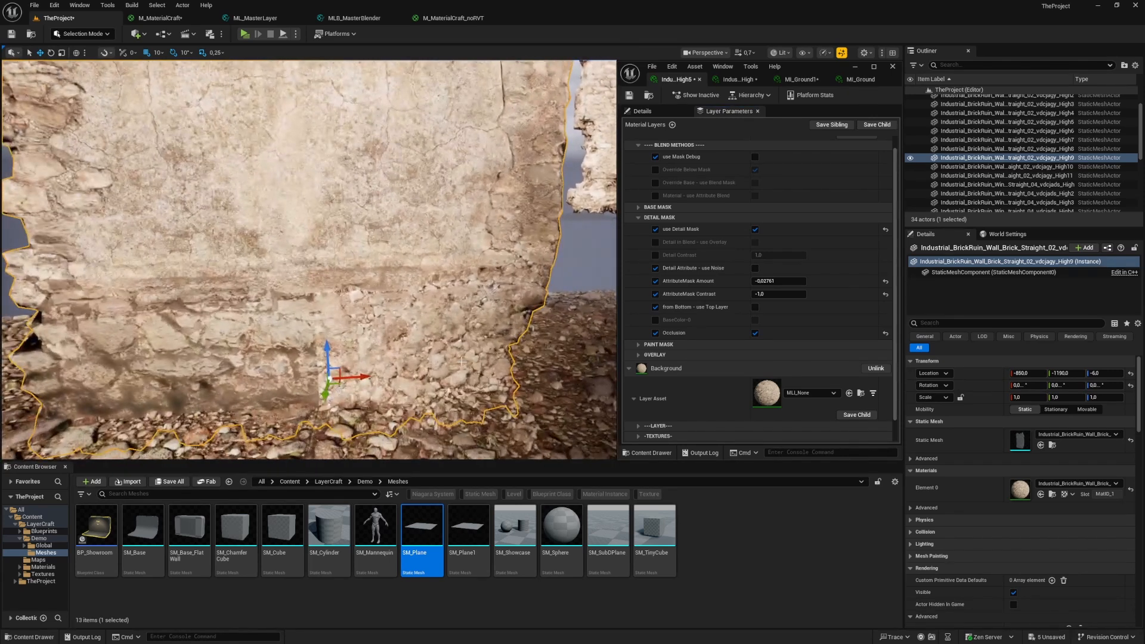
pyautogui.moveTo(461, 361)
pyautogui.mouseDown(button='right')
pyautogui.moveTo(477, 398)
pyautogui.moveTo(475, 357)
pyautogui.mouseUp(button='right')
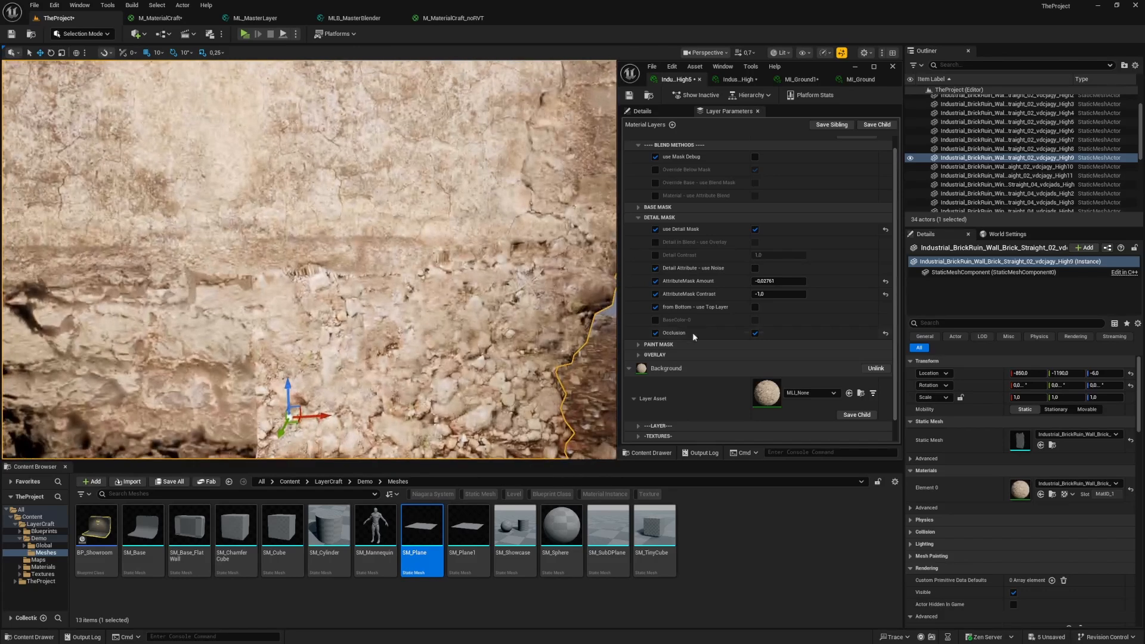
# Enable the detail mask's Detail Contrast override and set it to 4
pyautogui.click(655, 256)
pyautogui.click(779, 256)
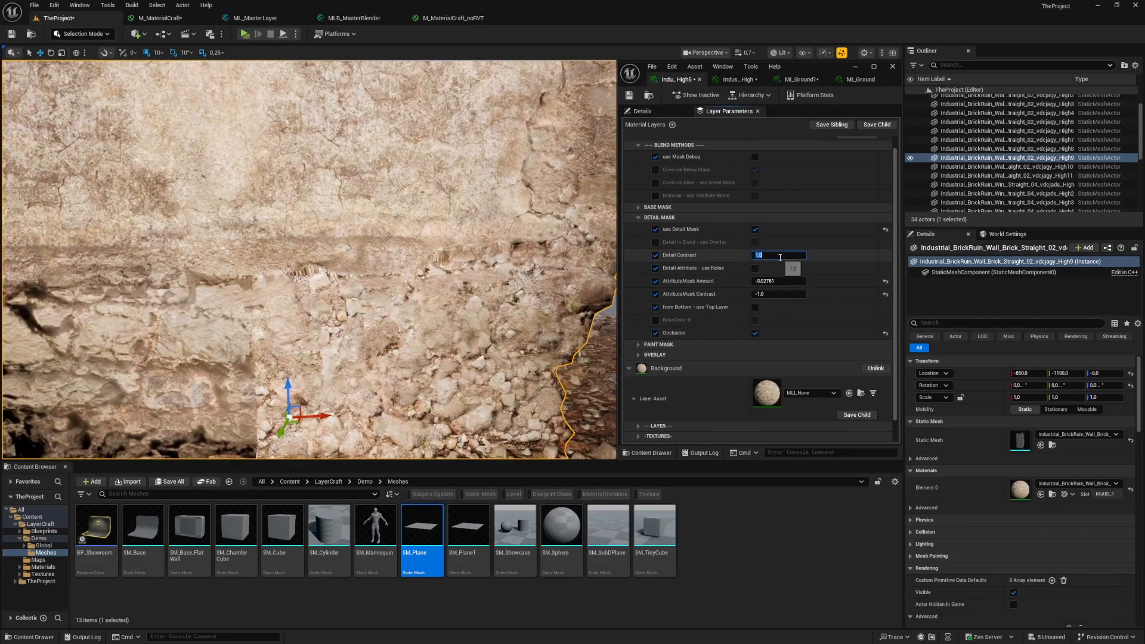
pyautogui.write('4')
pyautogui.press('Return')
# Set the detail mask's AttributeMask Amount to about 0.56 and inspect the wall's blend transition
pyautogui.moveTo(525, 286); pyautogui.dragTo(488, 286, button='right')
pyautogui.scroll(-5, 525, 278)
pyautogui.scroll(3, 518, 280)
pyautogui.scroll(-2, 522, 283)
pyautogui.scroll(3, 505, 289)
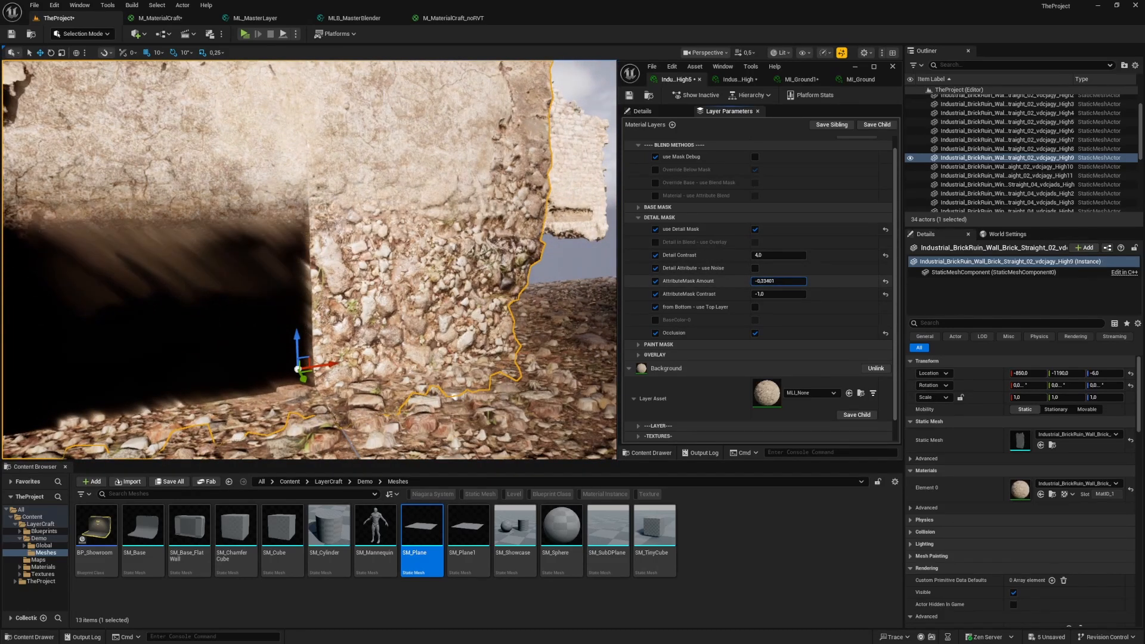
pyautogui.moveTo(778, 280); pyautogui.dragTo(787, 281)
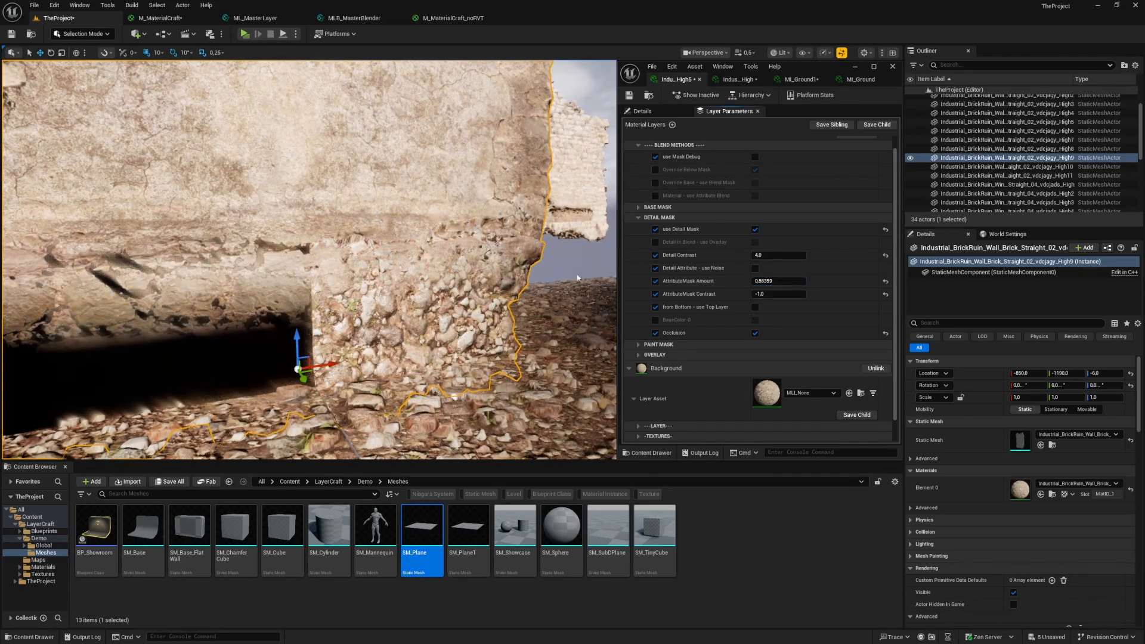
pyautogui.moveTo(578, 278); pyautogui.dragTo(577, 280, button='right')
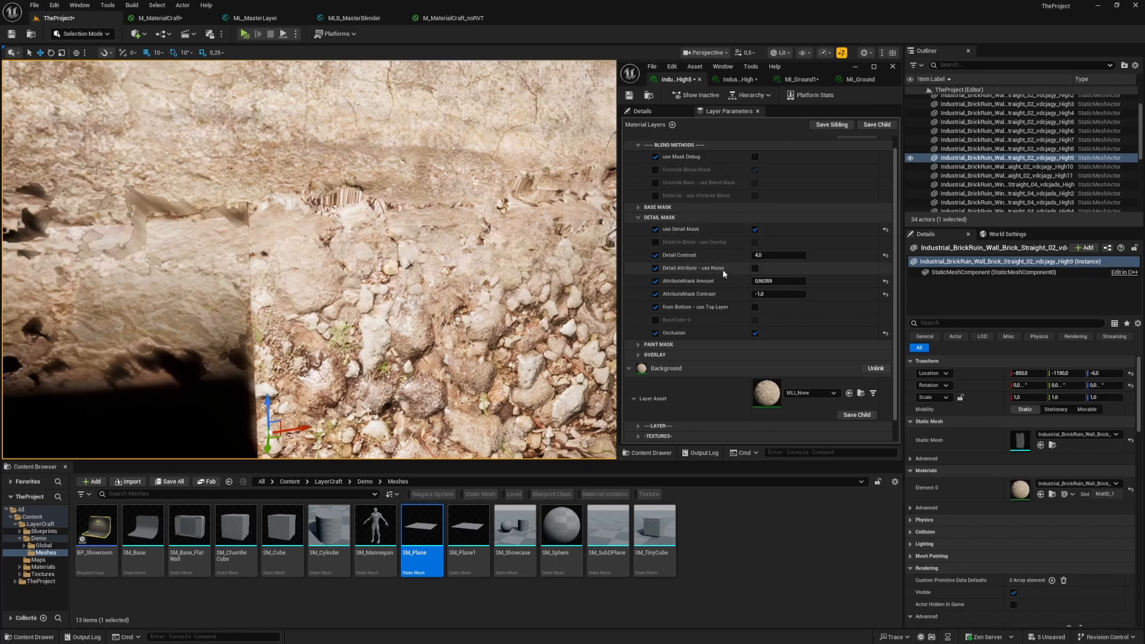
# Turn on Detail Attribute - use Noise and enable the Noise Tiling and Noise Amount overrides
pyautogui.click(754, 269)
pyautogui.moveTo(606, 297); pyautogui.dragTo(557, 283, button='right')
pyautogui.click(655, 294)
pyautogui.click(655, 307)
# Turn on use Mask Debug to view the noise-based detail mask across the whole wall
pyautogui.press('s')
pyautogui.press('w')
pyautogui.moveTo(402, 241); pyautogui.dragTo(418, 256, button='right')
pyautogui.click(755, 157)
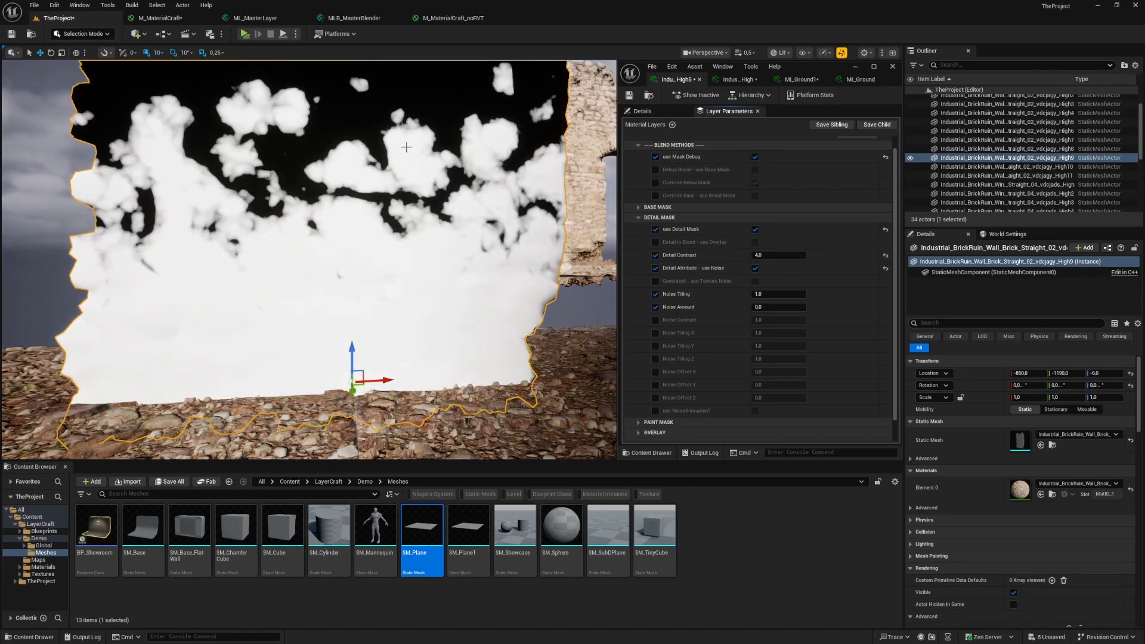
# Set the detail mask's Noise Tiling to about 3.23 and Noise Amount to about -0.69, and enable the Noise Contrast override
pyautogui.moveTo(395, 171); pyautogui.dragTo(395, 138, button='right')
pyautogui.moveTo(507, 155)
pyautogui.mouseDown(button='right')
pyautogui.moveTo(454, 157)
pyautogui.moveTo(524, 158)
pyautogui.mouseUp(button='right')
pyautogui.moveTo(768, 294)
pyautogui.mouseDown()
pyautogui.moveTo(829, 294)
pyautogui.moveTo(760, 307)
pyautogui.mouseUp()
pyautogui.click(656, 320)
pyautogui.moveTo(778, 307); pyautogui.dragTo(770, 322)
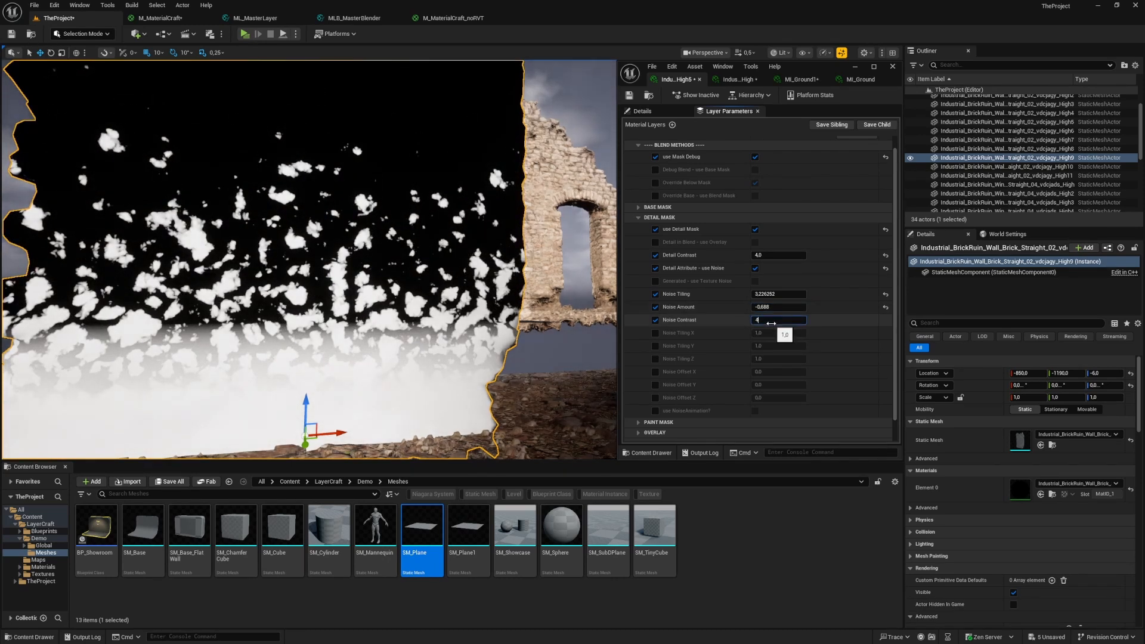
# Set Noise Contrast to 4, adjust Noise Tiling to about 1.65, and turn off use Mask Debug
pyautogui.click(771, 323)
pyautogui.write('4')
pyautogui.press('Return')
pyautogui.moveTo(775, 294)
pyautogui.mouseDown()
pyautogui.moveTo(760, 293)
pyautogui.moveTo(787, 307)
pyautogui.mouseUp()
pyautogui.click(755, 157)
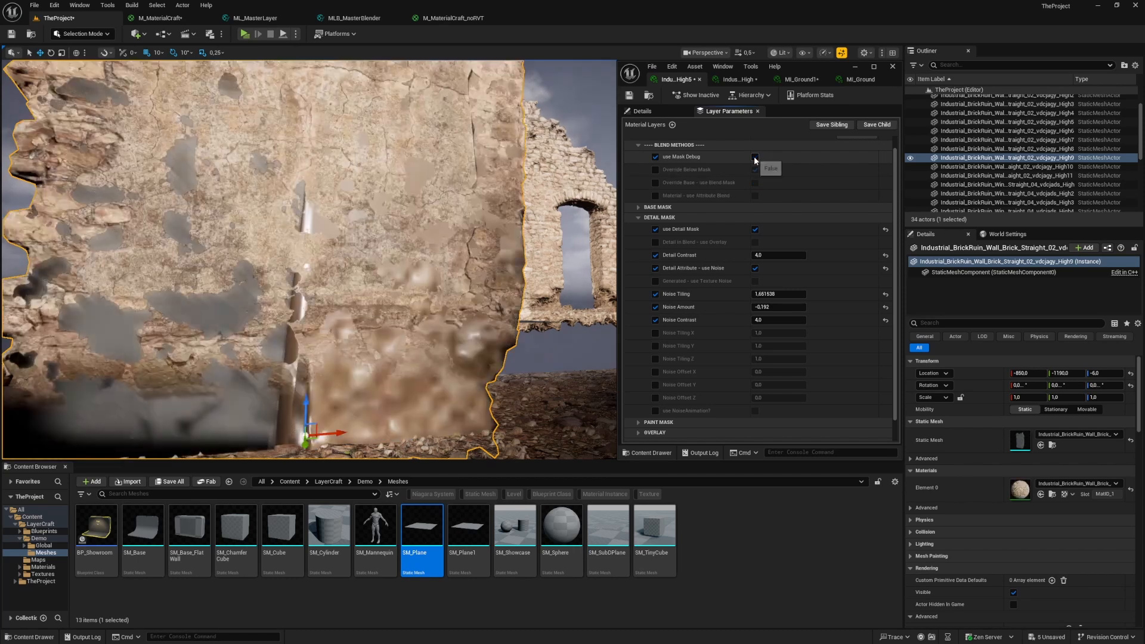
# Examine the noise-masked transition between wall and ground from close up and from further away
pyautogui.press('w')
pyautogui.moveTo(310, 256)
pyautogui.mouseDown(button='right')
pyautogui.moveTo(340, 257)
pyautogui.moveTo(328, 239)
pyautogui.moveTo(301, 256)
pyautogui.mouseUp(button='right')
pyautogui.press('s')
pyautogui.press('w')
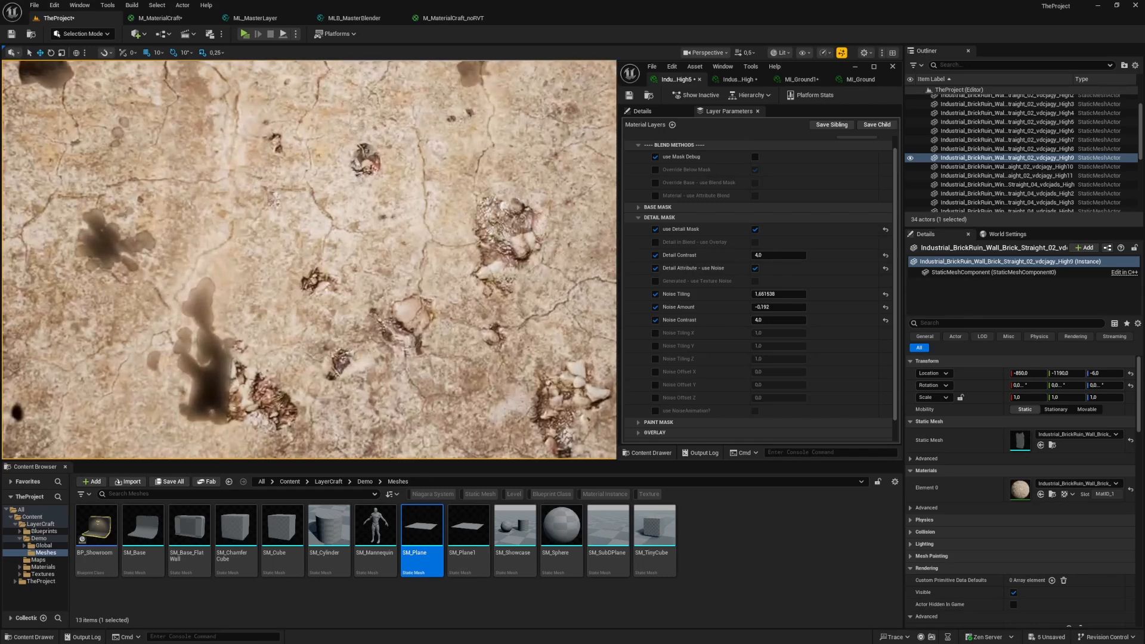
pyautogui.press('s')
pyautogui.moveTo(455, 253)
pyautogui.mouseDown(button='right')
pyautogui.moveTo(477, 251)
pyautogui.moveTo(458, 252)
pyautogui.mouseUp(button='right')
pyautogui.press('a')
pyautogui.press('s')
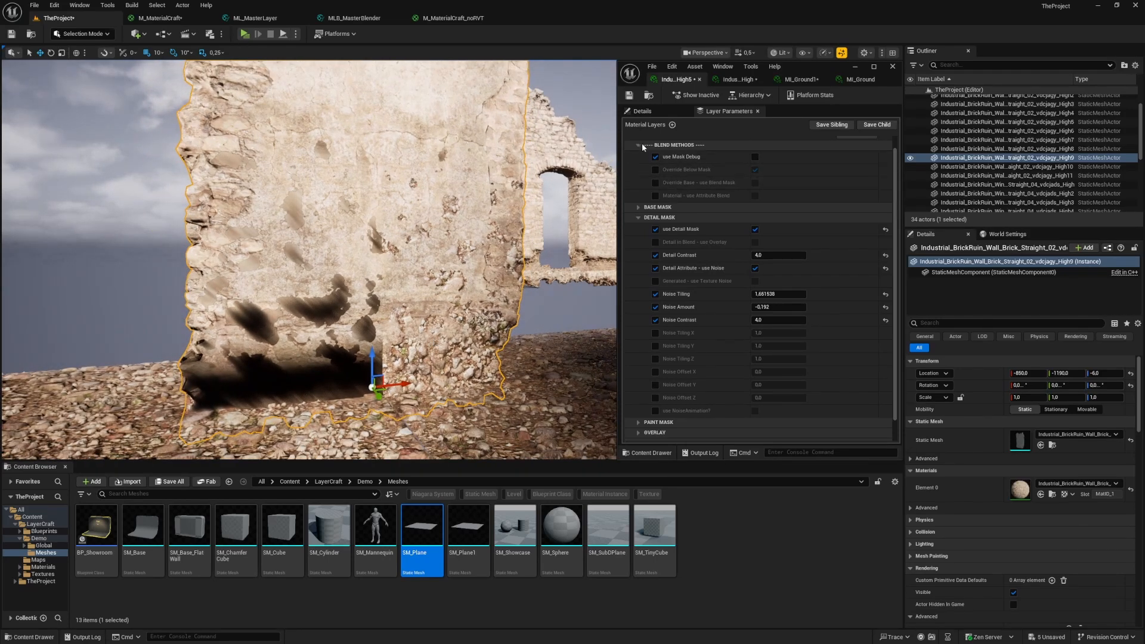
# Collapse the blend and layer parameter groups of the RVT layer
pyautogui.click(638, 145)
pyautogui.click(638, 167)
pyautogui.click(634, 211)
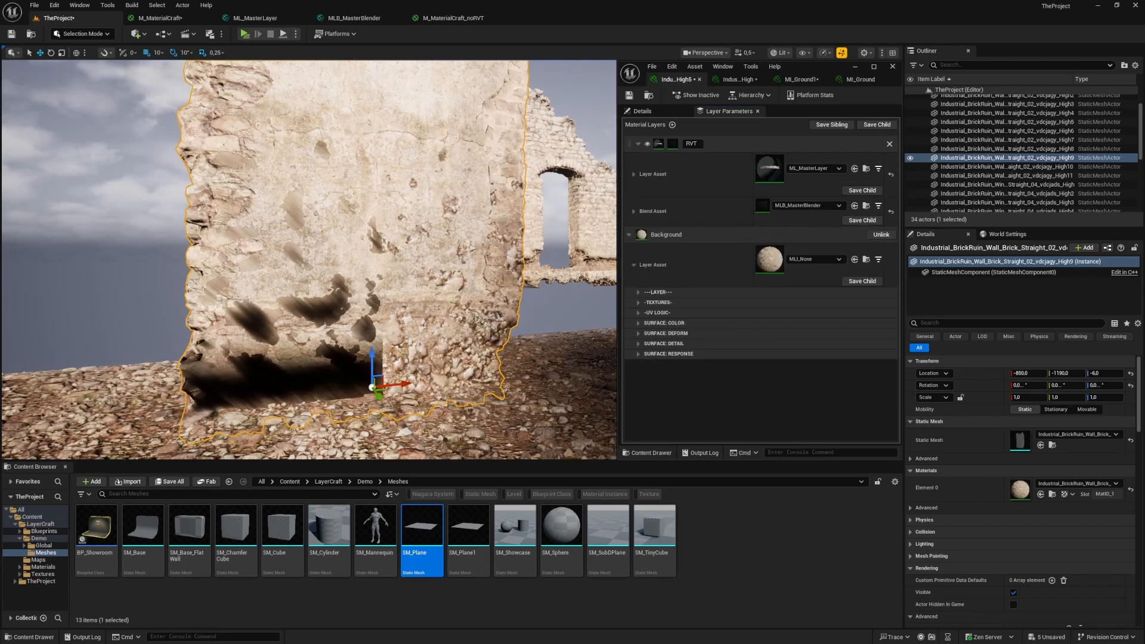
pyautogui.rightClick(449, 267)
pyautogui.press('Escape')
# Open the instance's parent material M_MaterialCraft_noRVT, check it against the M_MaterialCraft graph, and return to the level
pyautogui.click(674, 112)
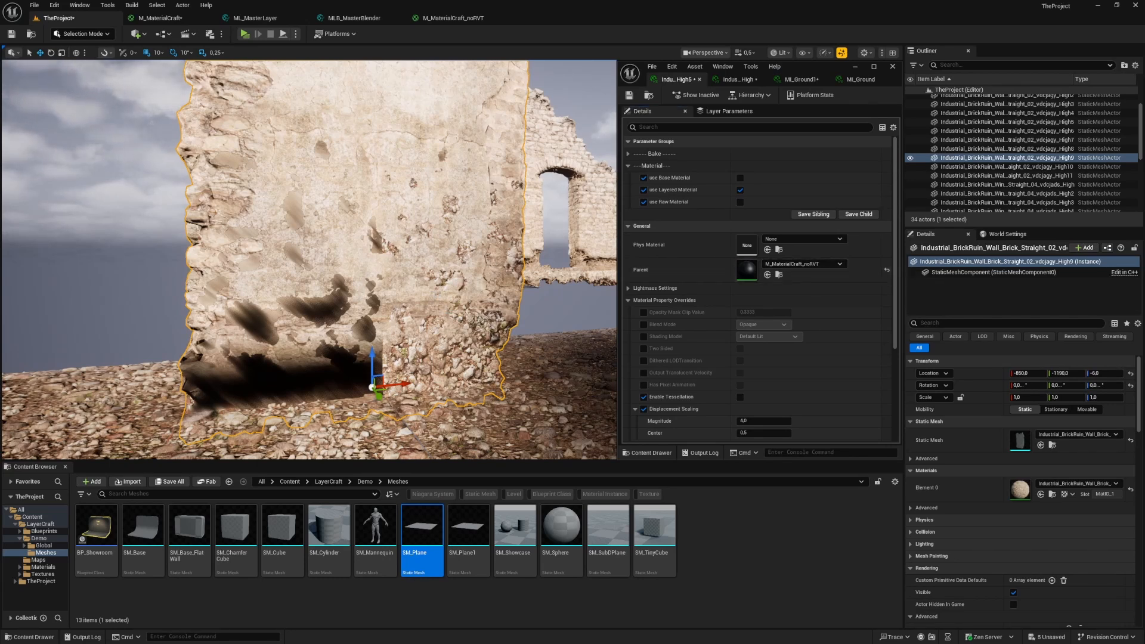
pyautogui.moveTo(309, 260); pyautogui.dragTo(345, 260, button='right')
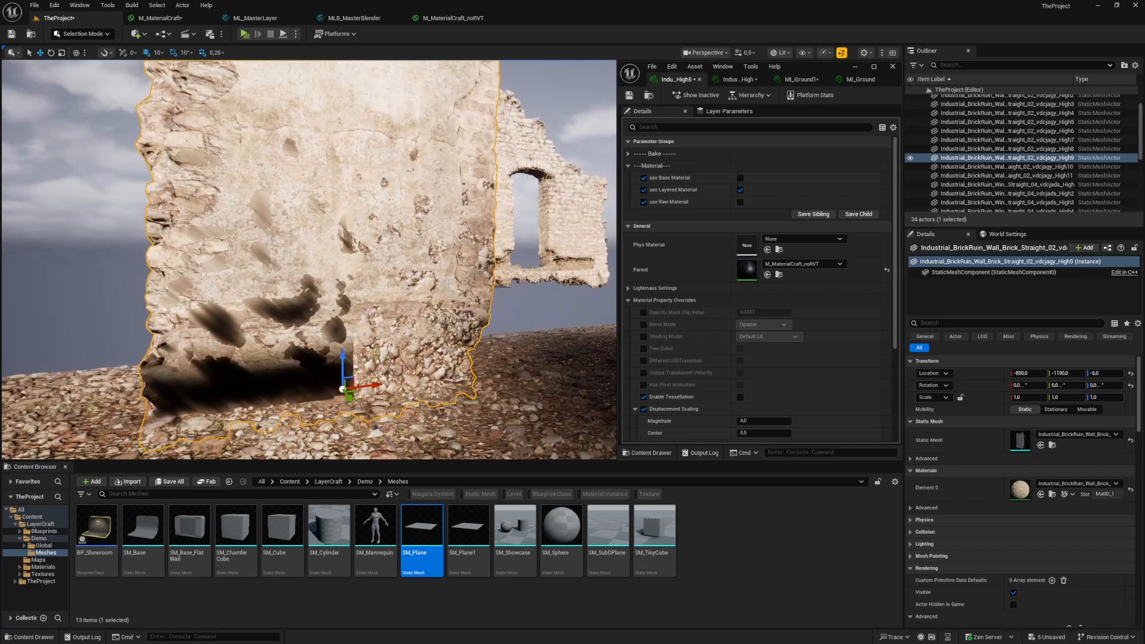
pyautogui.doubleClick(744, 272)
pyautogui.moveTo(528, 244); pyautogui.dragTo(495, 246, button='right')
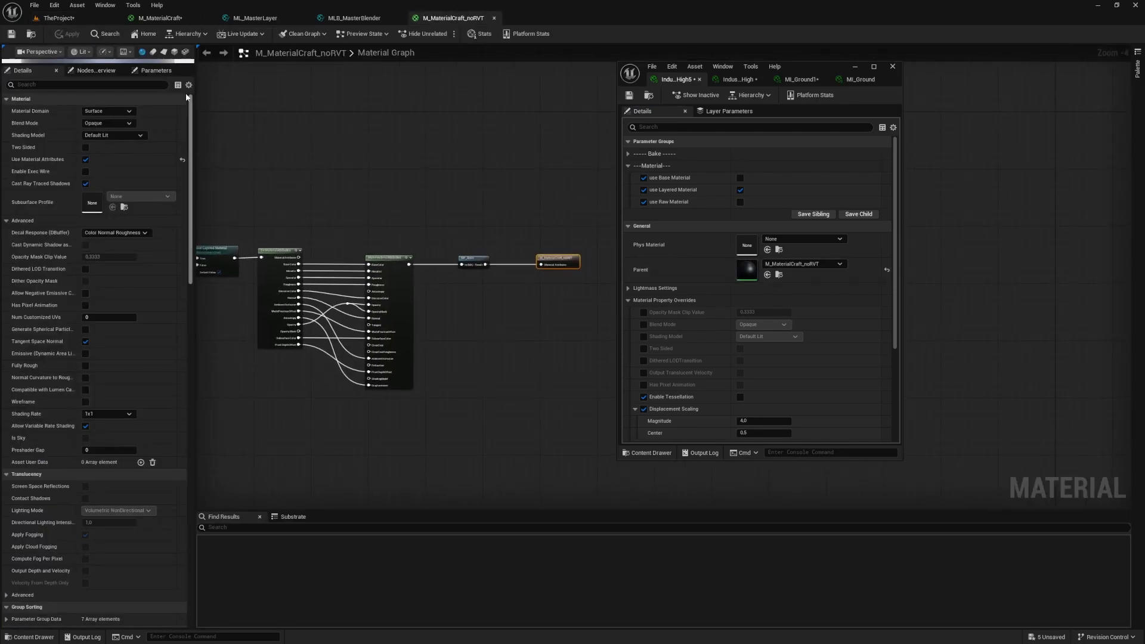
pyautogui.click(159, 18)
pyautogui.click(394, 158)
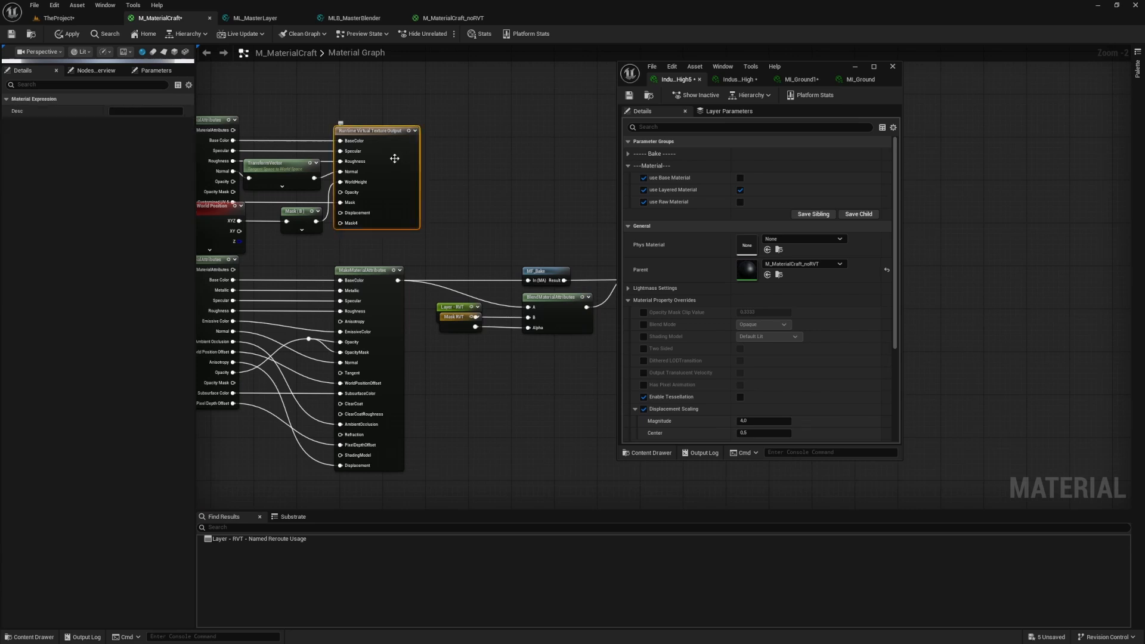
pyautogui.click(448, 19)
pyautogui.click(58, 18)
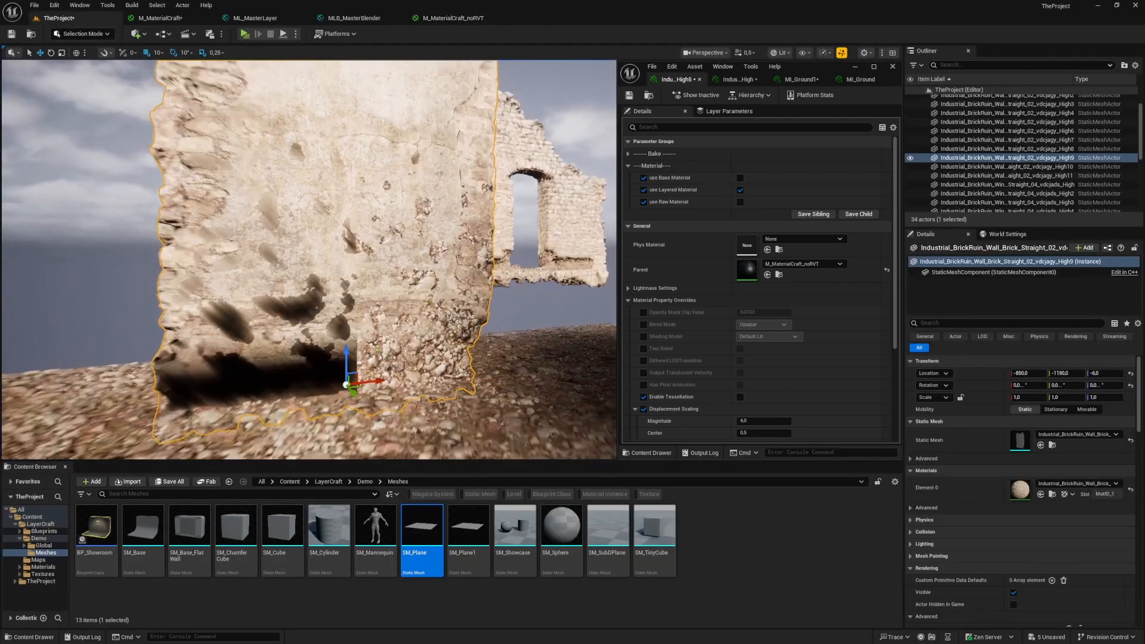
# Select the wall with the dark blend patches and move it along X to -840
pyautogui.scroll(2, 309, 259)
pyautogui.moveTo(309, 259)
pyautogui.mouseDown(button='right')
pyautogui.moveTo(376, 265)
pyautogui.moveTo(358, 253)
pyautogui.moveTo(307, 256)
pyautogui.mouseUp(button='right')
pyautogui.moveTo(380, 337); pyautogui.dragTo(339, 358, button='right')
pyautogui.click(380, 337)
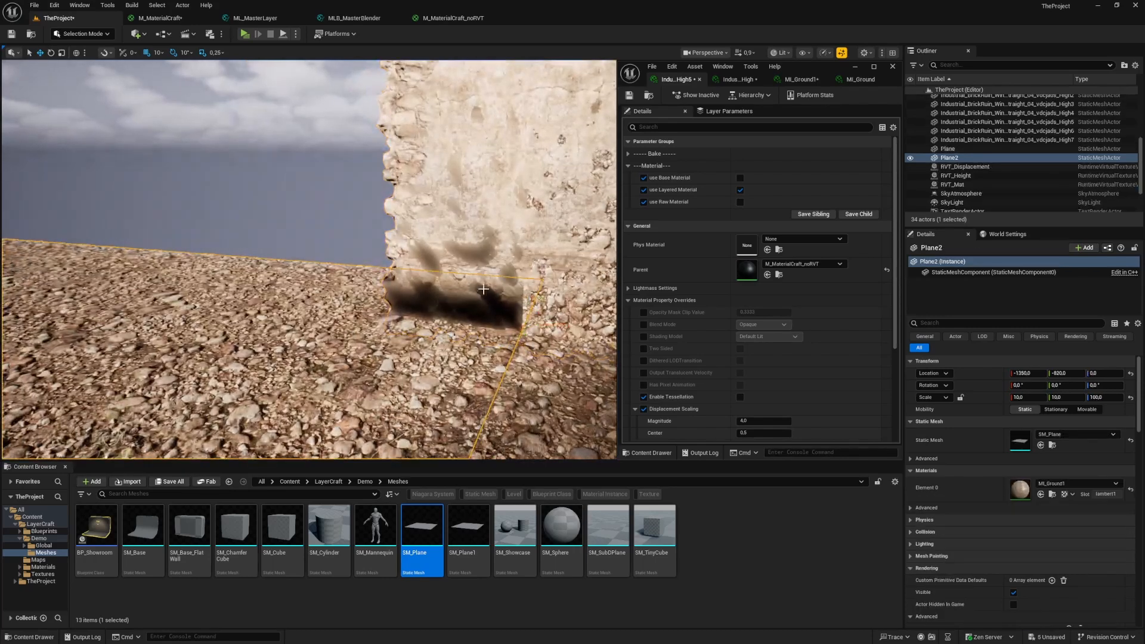
pyautogui.click(487, 233)
pyautogui.moveTo(560, 326); pyautogui.dragTo(405, 315)
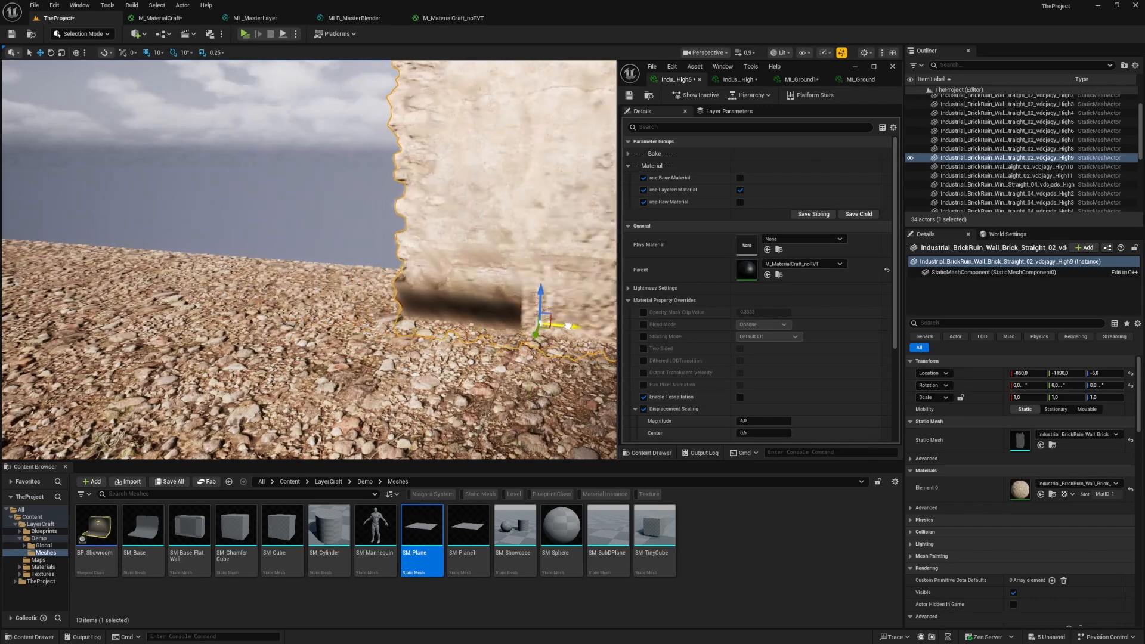
pyautogui.moveTo(567, 326); pyautogui.dragTo(577, 326)
pyautogui.moveTo(577, 327)
pyautogui.mouseDown(button='right')
pyautogui.moveTo(608, 337)
pyautogui.moveTo(588, 340)
pyautogui.mouseUp(button='right')
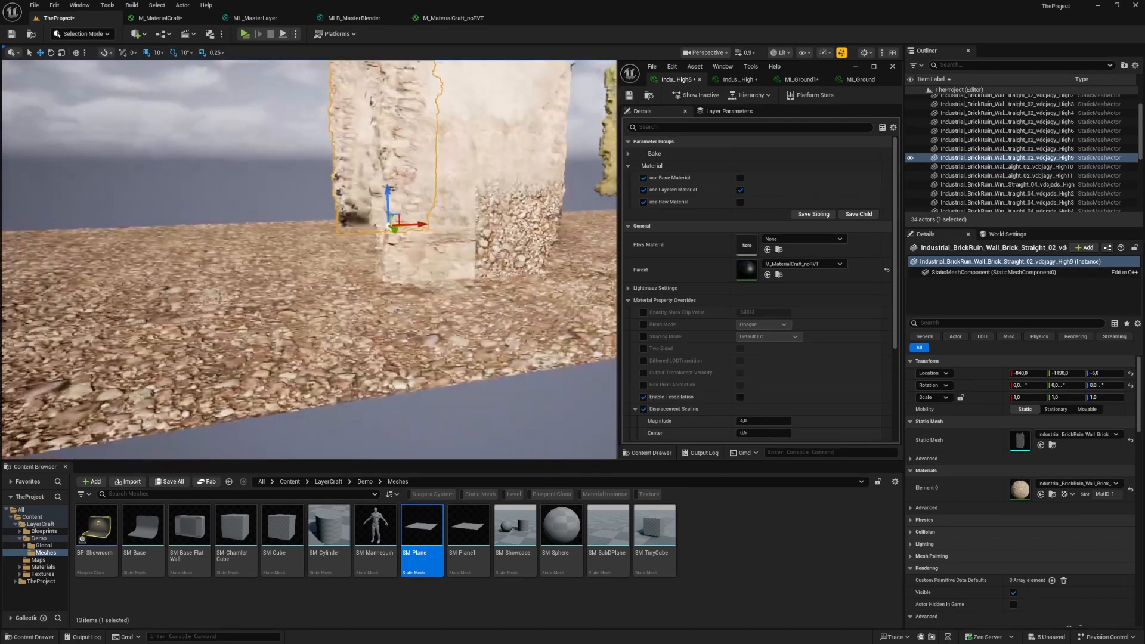
# Select the neighbouring RVT-blended wall, rotate it -90° about X so it lies flat, and lower it into the ground
pyautogui.click(477, 199)
pyautogui.moveTo(477, 199); pyautogui.dragTo(509, 193, button='right')
pyautogui.moveTo(435, 320)
pyautogui.mouseDown()
pyautogui.moveTo(288, 351)
pyautogui.moveTo(459, 309)
pyautogui.moveTo(440, 314)
pyautogui.mouseUp()
pyautogui.moveTo(440, 314); pyautogui.dragTo(494, 317, button='right')
pyautogui.click(439, 286)
pyautogui.moveTo(305, 274); pyautogui.dragTo(358, 321, button='right')
pyautogui.click(371, 280)
pyautogui.press('e')
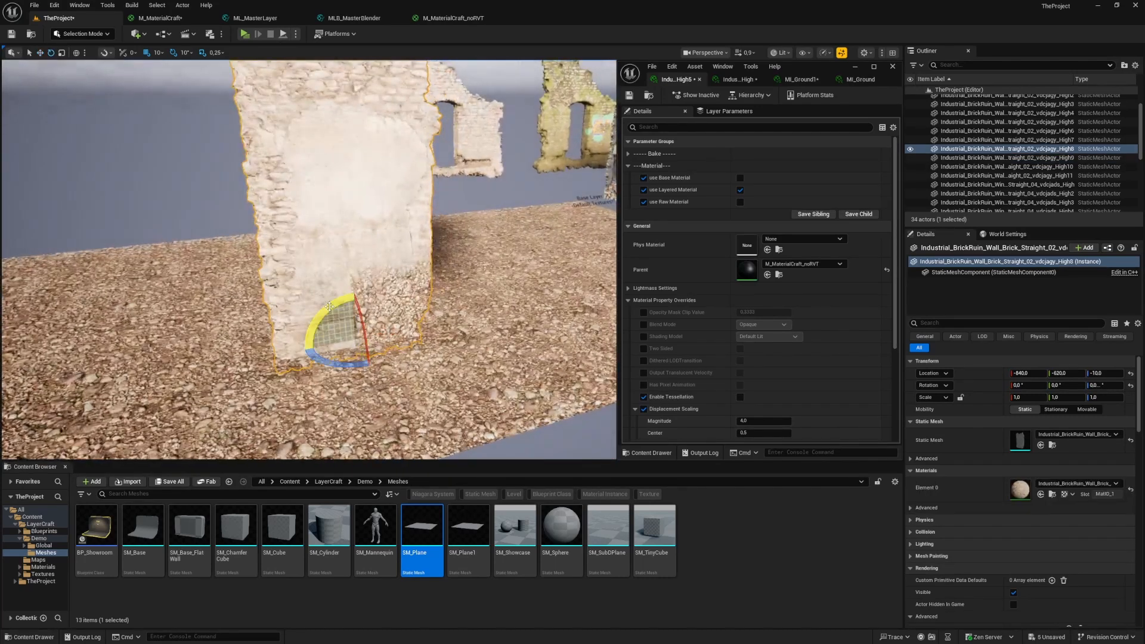
pyautogui.moveTo(364, 324); pyautogui.dragTo(351, 294)
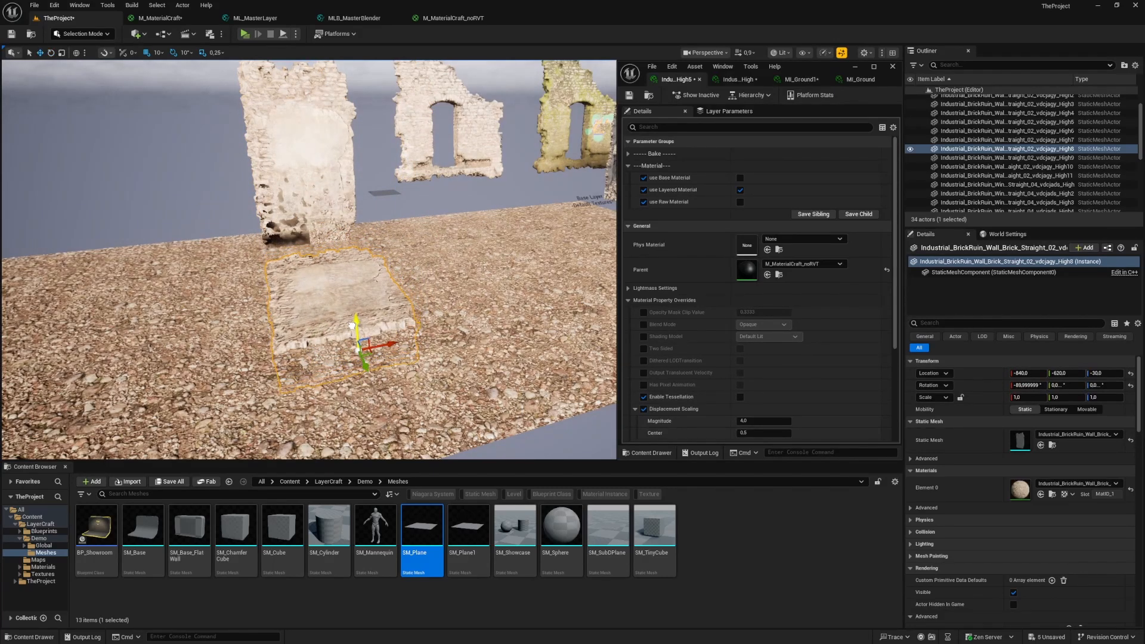
pyautogui.moveTo(351, 329); pyautogui.dragTo(349, 348, button='right')
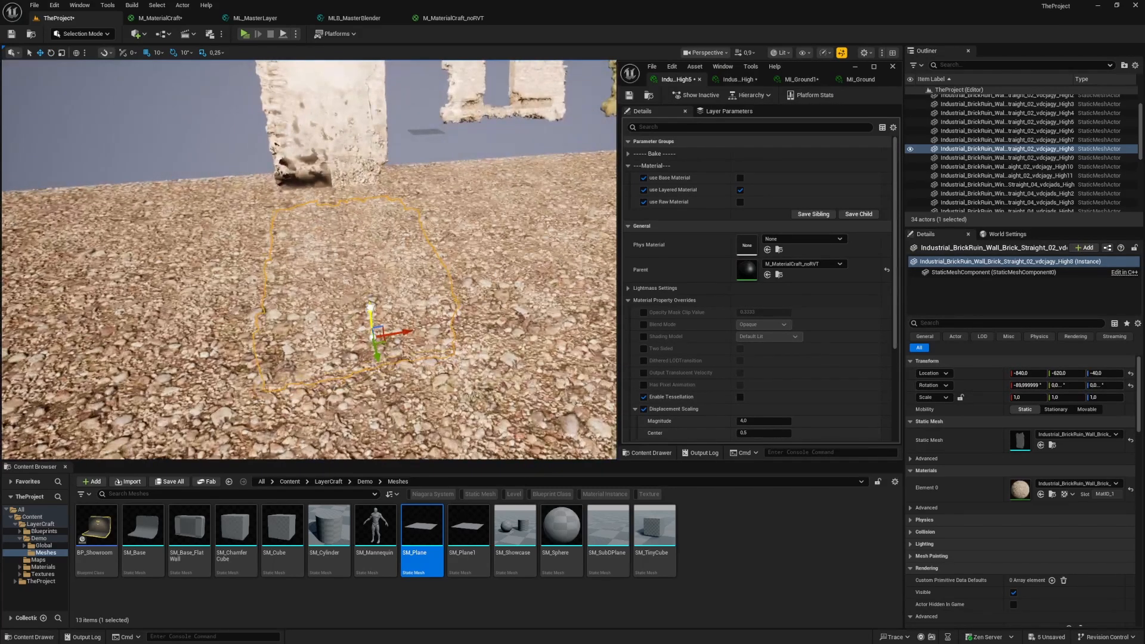
# Set RVT Amount to about 2.9 in the flat wall's material instance and inspect the blend around it
pyautogui.click(738, 79)
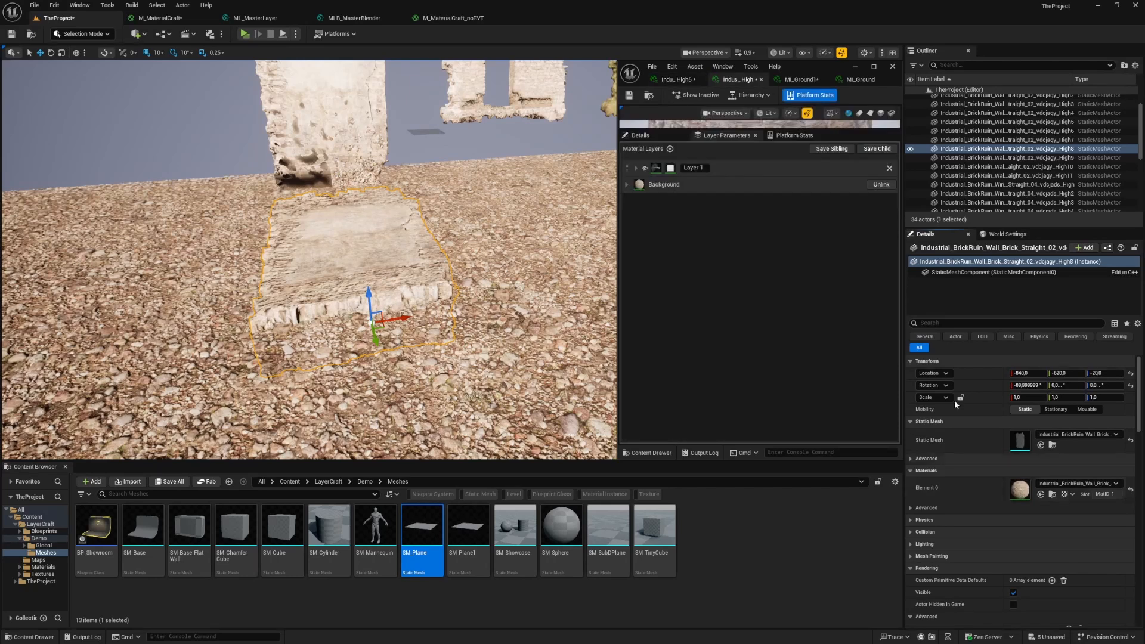
pyautogui.click(657, 133)
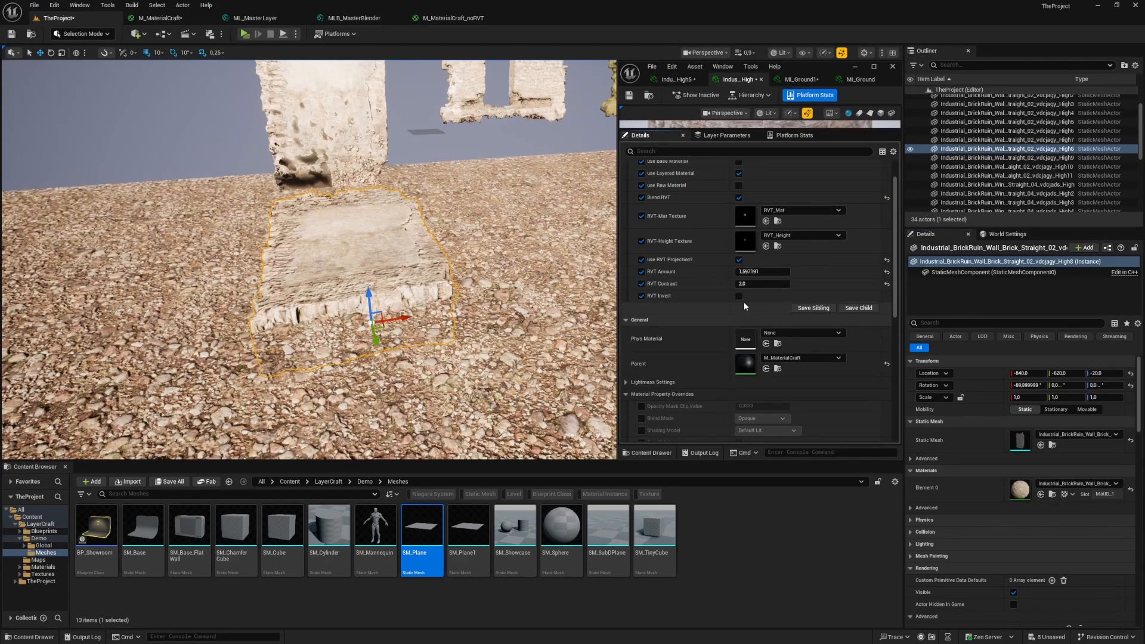
pyautogui.moveTo(762, 271); pyautogui.dragTo(799, 272)
pyautogui.moveTo(382, 262); pyautogui.dragTo(394, 310, button='right')
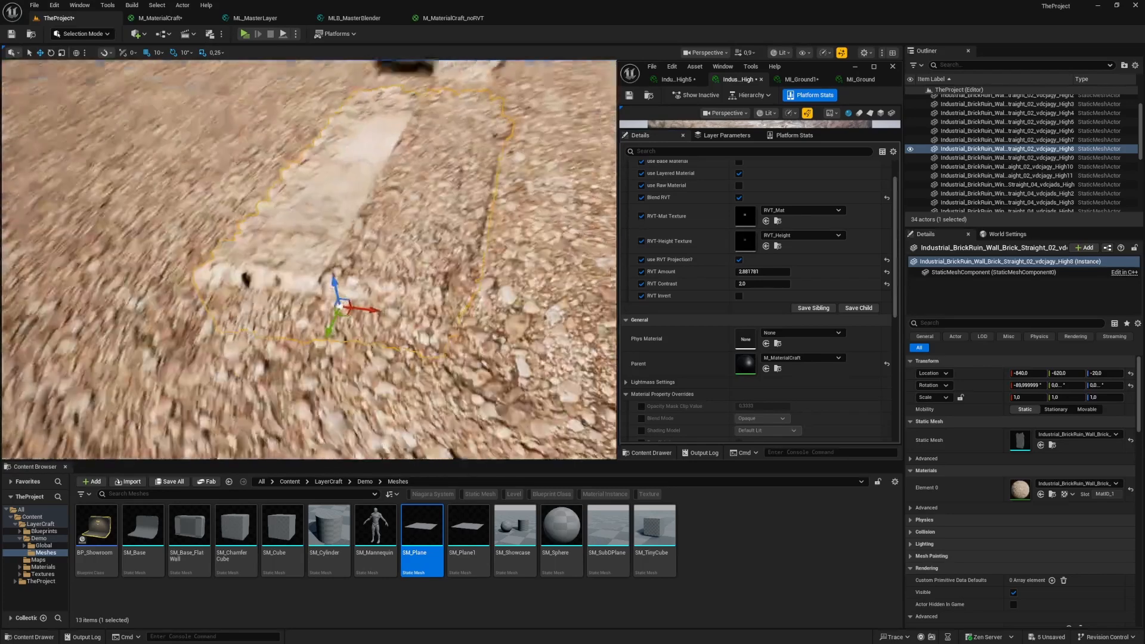
pyautogui.press('g')
pyautogui.moveTo(333, 262); pyautogui.dragTo(435, 271, button='right')
pyautogui.press('s')
pyautogui.scroll(3, 316, 268)
pyautogui.press('w')
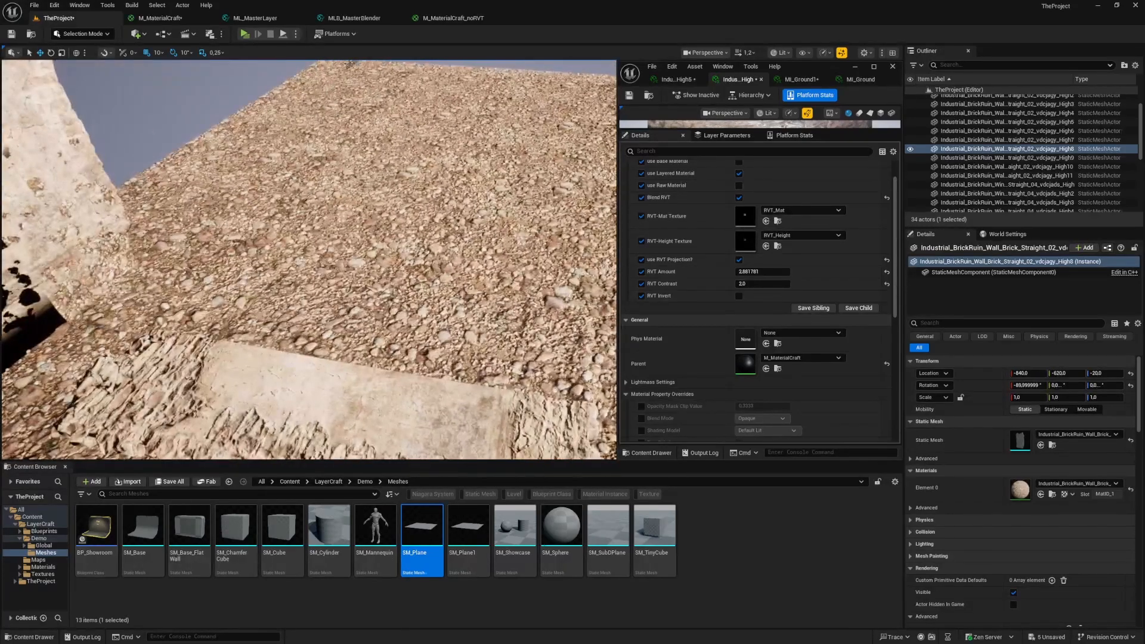
pyautogui.moveTo(333, 262); pyautogui.dragTo(349, 327, button='right')
pyautogui.scroll(-2, 322, 268)
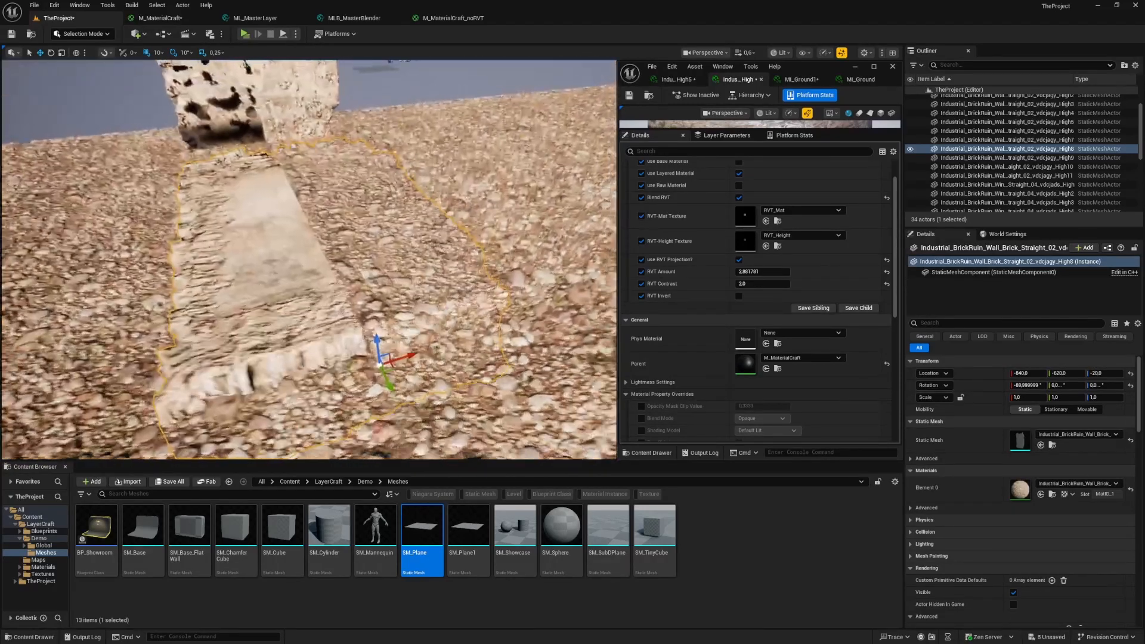
# Stand the flat wall upright again with zero rotation and shift it along Y
pyautogui.moveTo(310, 259); pyautogui.dragTo(459, 250, button='right')
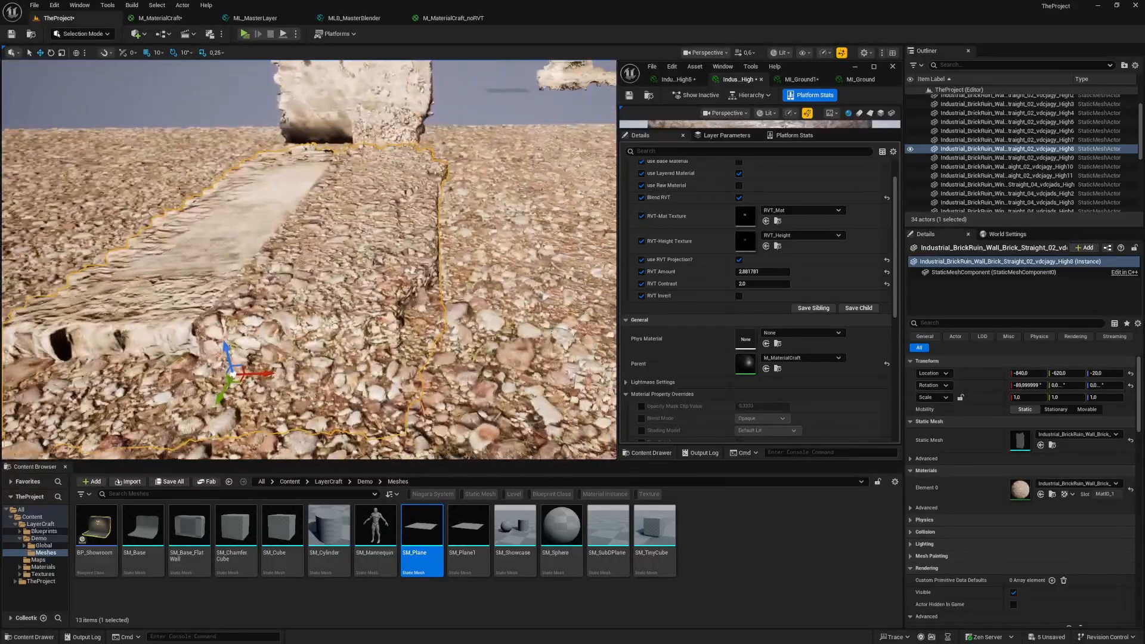
pyautogui.moveTo(310, 259); pyautogui.dragTo(334, 274, button='right')
pyautogui.moveTo(408, 309); pyautogui.dragTo(384, 306)
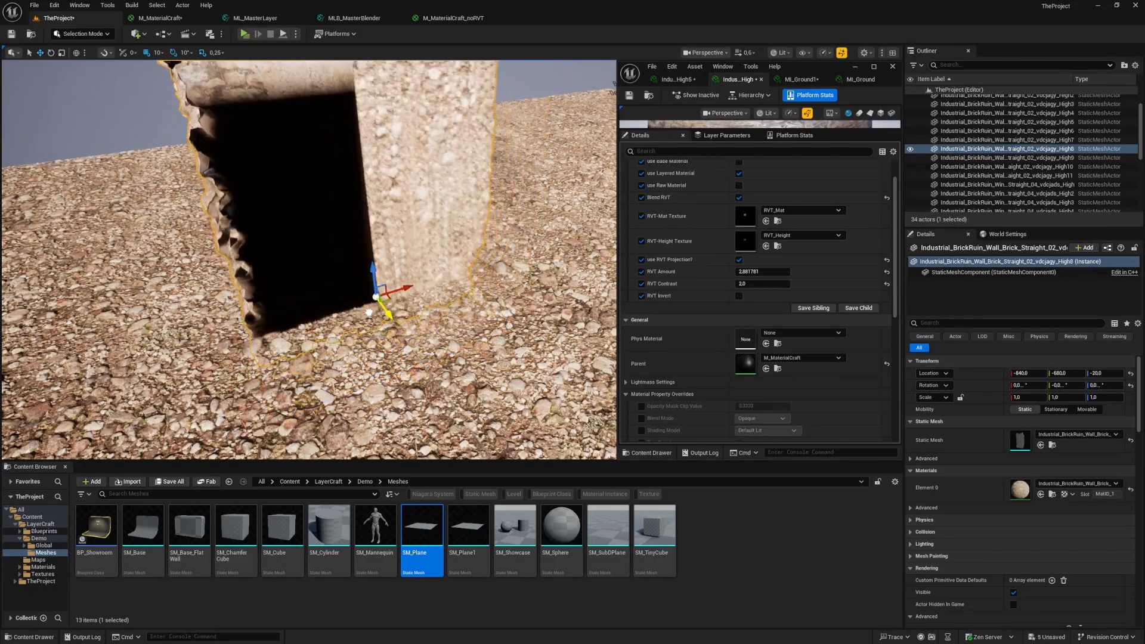
# Vary the upright wall's RVT Amount to compare blend heights, ending at about 2.25
pyautogui.moveTo(749, 272)
pyautogui.mouseDown()
pyautogui.moveTo(730, 272)
pyautogui.moveTo(747, 272)
pyautogui.mouseUp()
pyautogui.moveTo(477, 286); pyautogui.dragTo(455, 256, button='right')
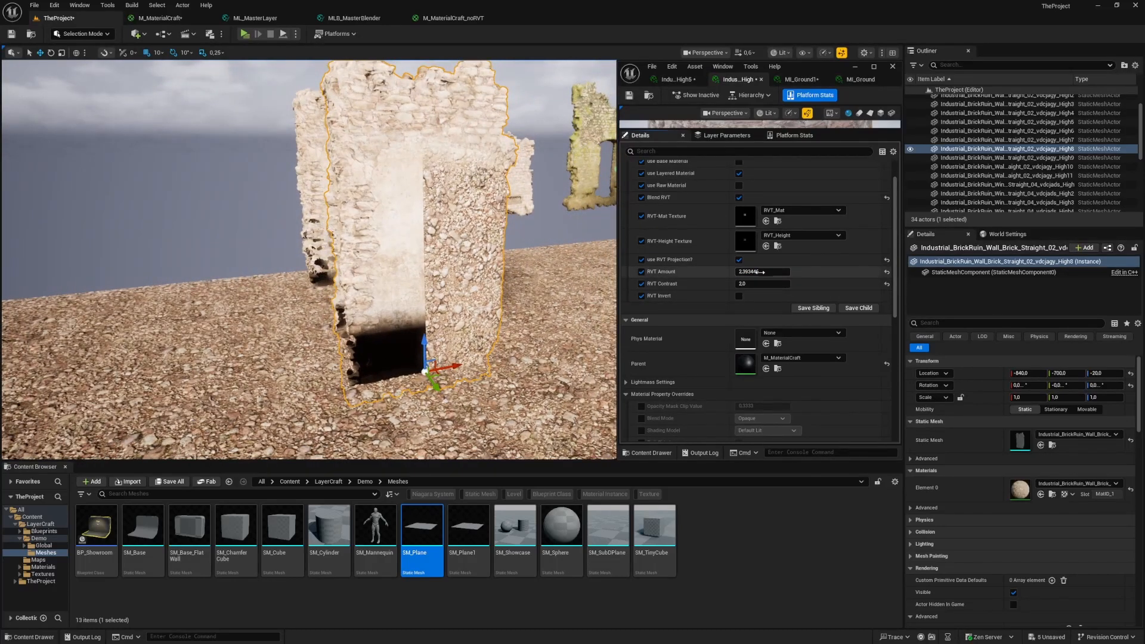
pyautogui.moveTo(759, 272); pyautogui.dragTo(769, 272)
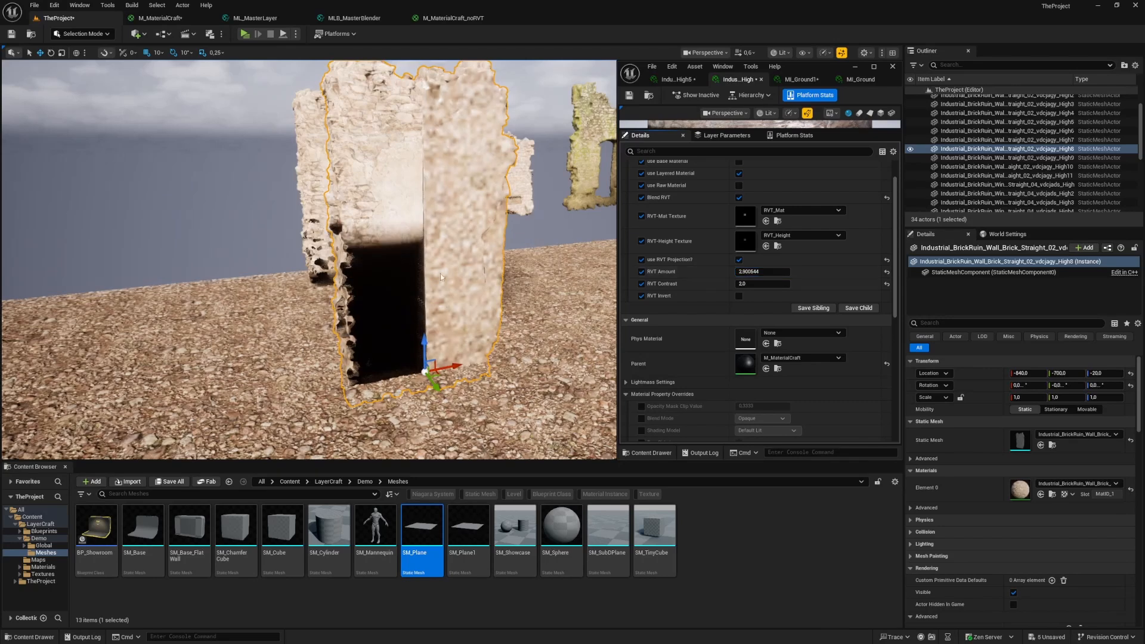
pyautogui.moveTo(507, 280); pyautogui.dragTo(528, 280, button='right')
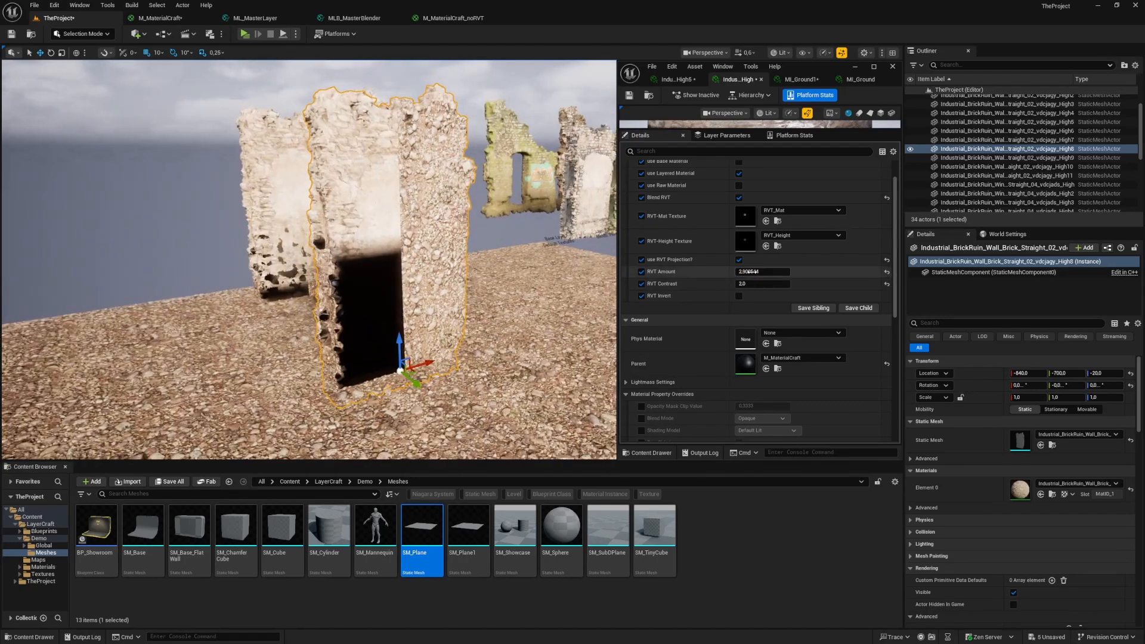
pyautogui.moveTo(749, 272); pyautogui.dragTo(739, 272)
# Examine the RVT blend along the base and side edge of the upright wall up close
pyautogui.press('w')
pyautogui.moveTo(506, 298)
pyautogui.mouseDown(button='right')
pyautogui.moveTo(519, 337)
pyautogui.moveTo(518, 262)
pyautogui.moveTo(513, 283)
pyautogui.mouseUp(button='right')
pyautogui.press('s')
pyautogui.press('a')
pyautogui.moveTo(371, 337); pyautogui.dragTo(477, 332, button='right')
pyautogui.press('a')
pyautogui.moveTo(417, 298)
pyautogui.mouseDown(button='right')
pyautogui.moveTo(477, 319)
pyautogui.moveTo(411, 316)
pyautogui.mouseUp(button='right')
pyautogui.press('w')
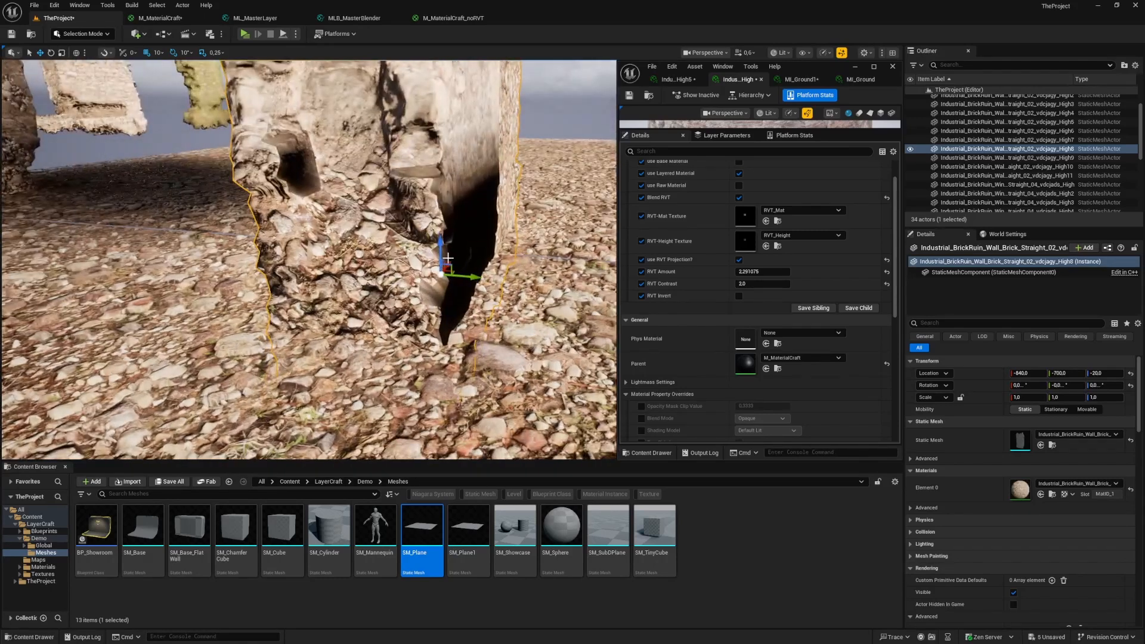
# Set RVT Amount to about 1.44 and view the front of the wall where it meets the ground
pyautogui.moveTo(449, 261); pyautogui.dragTo(438, 185, button='right')
pyautogui.press('a')
pyautogui.press('a')
pyautogui.press('d')
pyautogui.press('s')
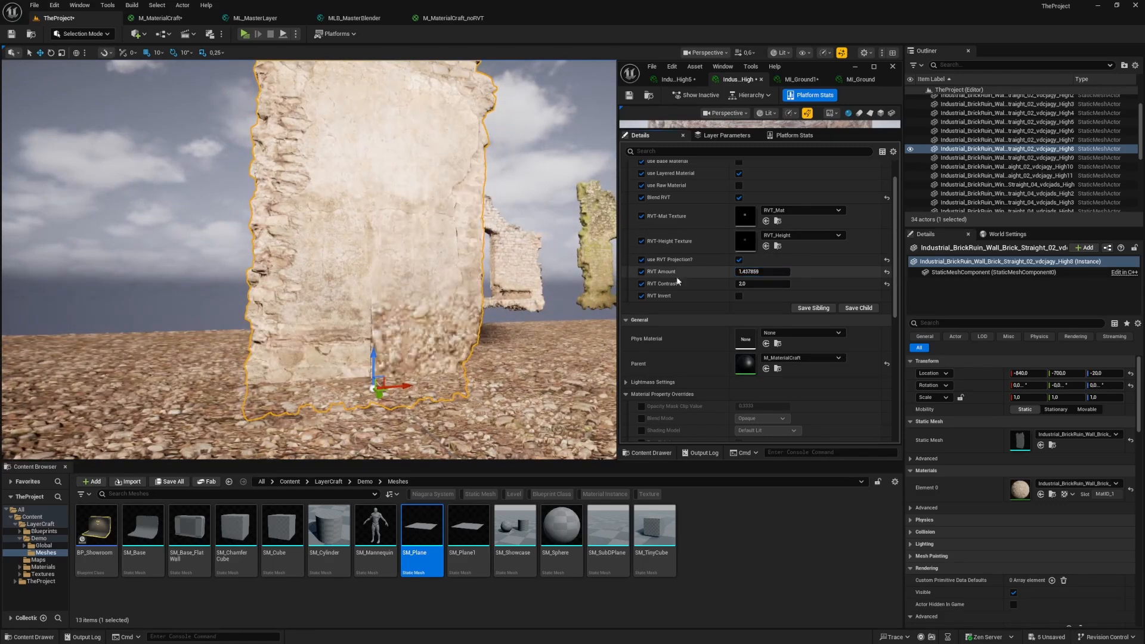
# Select the brick wall with the arched window and check the list of available static meshes for it
pyautogui.moveTo(525, 268); pyautogui.dragTo(471, 244, button='right')
pyautogui.press('d')
pyautogui.press('w')
pyautogui.press('a')
pyautogui.scroll(3, 576, 292)
pyautogui.press('d')
pyautogui.press('s')
pyautogui.press('w')
pyautogui.scroll(3, 561, 280)
pyautogui.press('w')
pyautogui.scroll(-5, 548, 285)
pyautogui.press('w')
pyautogui.click(471, 244)
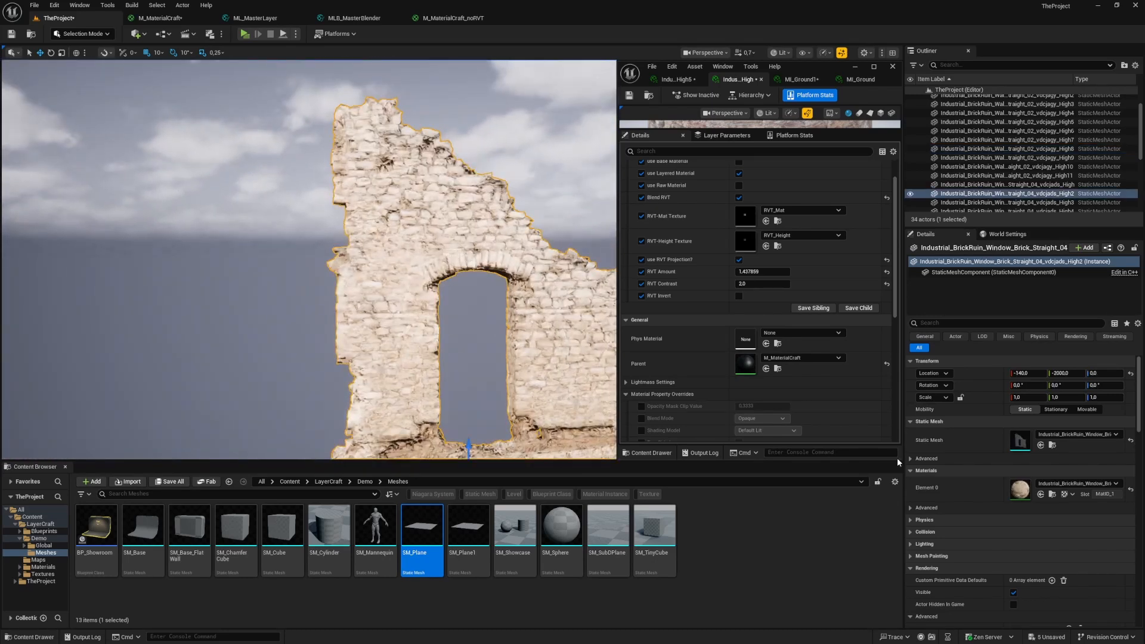
pyautogui.click(1102, 436)
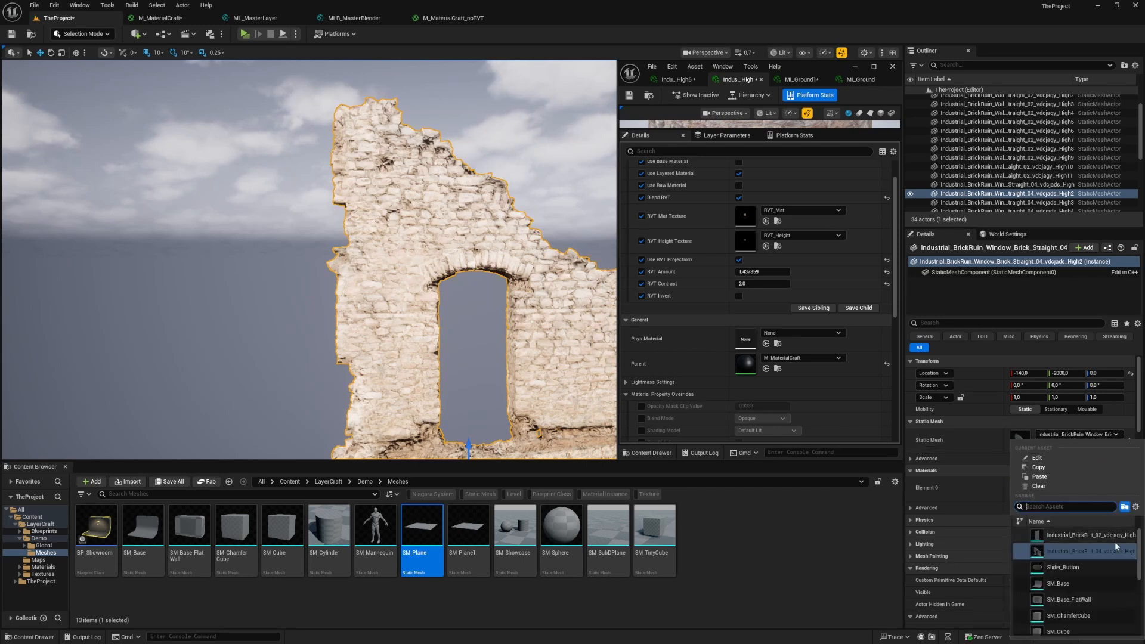
pyautogui.moveTo(412, 237); pyautogui.dragTo(413, 236, button='middle')
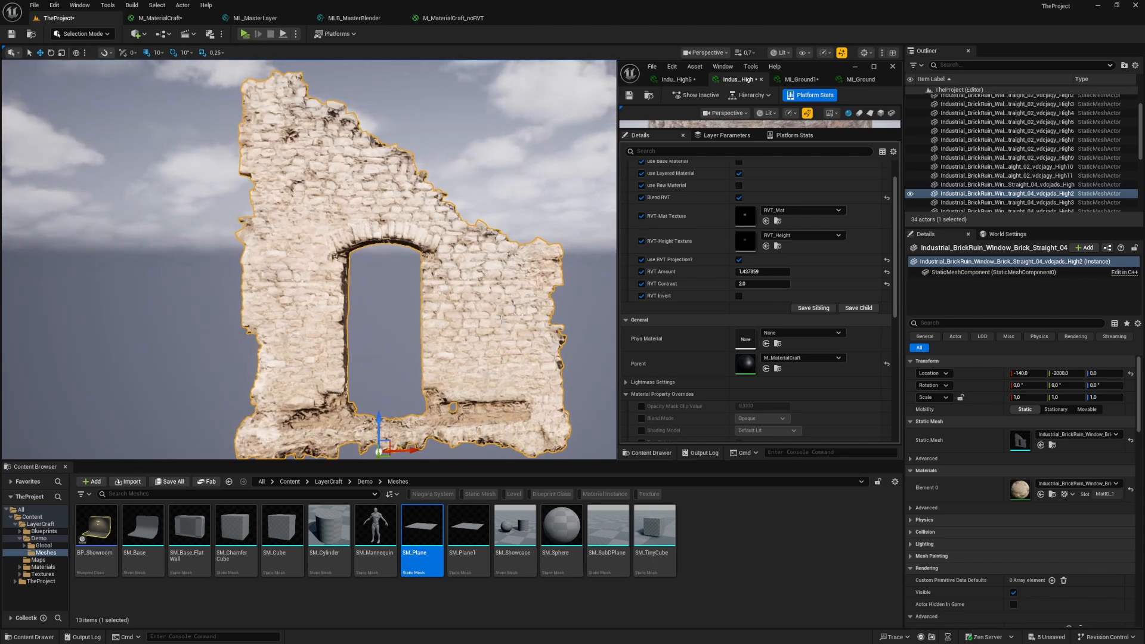
pyautogui.press('Escape')
# Duplicate the wall with the dark blend patches and place the copy beyond the ground plane at about X 140, Y -1310
pyautogui.moveTo(501, 320); pyautogui.dragTo(501, 320, button='right')
pyautogui.scroll(-2, 501, 319)
pyautogui.scroll(-3, 501, 319)
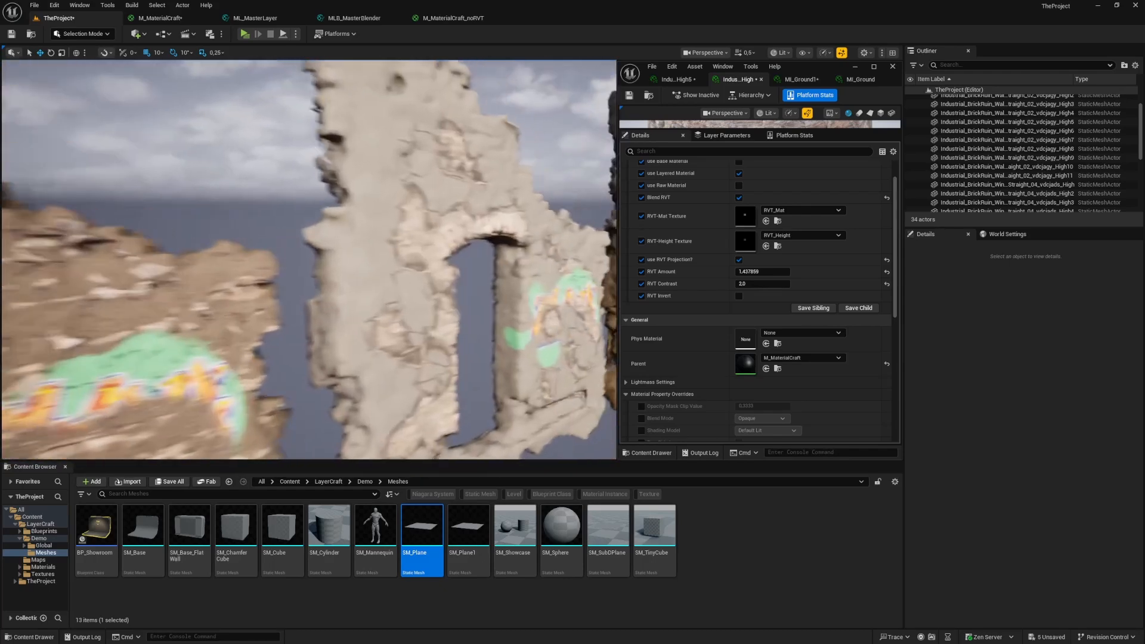
pyautogui.moveTo(309, 259)
pyautogui.mouseDown(button='right')
pyautogui.moveTo(352, 263)
pyautogui.moveTo(316, 265)
pyautogui.moveTo(340, 251)
pyautogui.moveTo(263, 257)
pyautogui.moveTo(316, 262)
pyautogui.moveTo(304, 238)
pyautogui.moveTo(345, 245)
pyautogui.moveTo(352, 268)
pyautogui.moveTo(269, 284)
pyautogui.moveTo(274, 251)
pyautogui.moveTo(310, 254)
pyautogui.mouseUp(button='right')
pyautogui.scroll(4, 309, 260)
pyautogui.click(411, 250)
pyautogui.moveTo(411, 251); pyautogui.dragTo(304, 268, button='right')
pyautogui.click(367, 194)
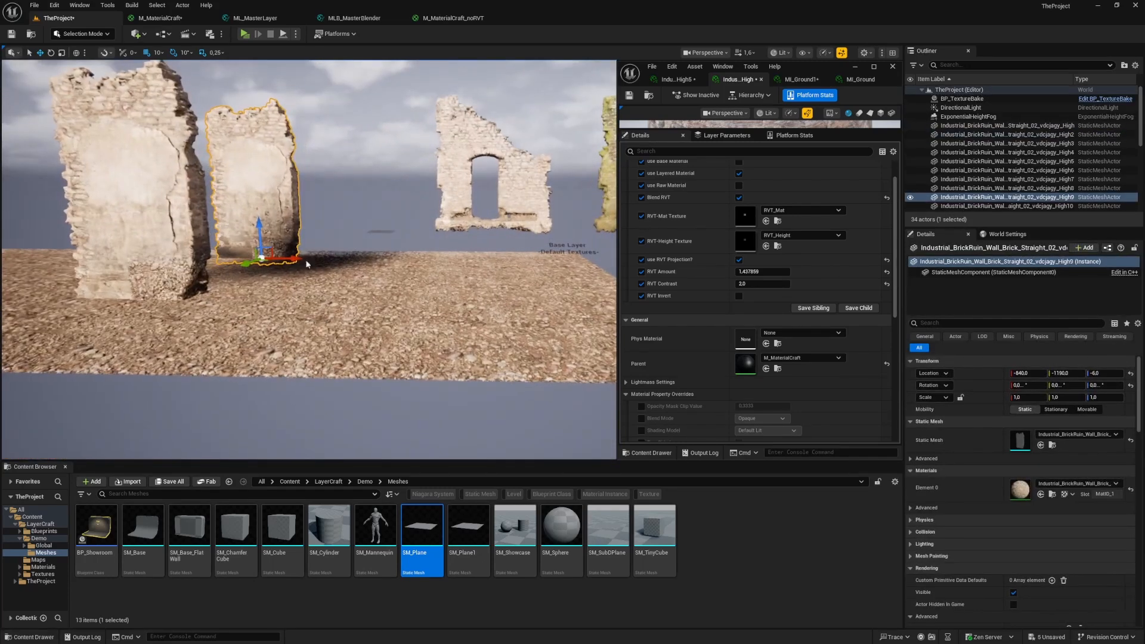
pyautogui.keyDown('alt'); pyautogui.keyDown('shift'); pyautogui.moveTo(288, 257); pyautogui.dragTo(292, 259); pyautogui.keyUp('shift'); pyautogui.keyUp('alt')
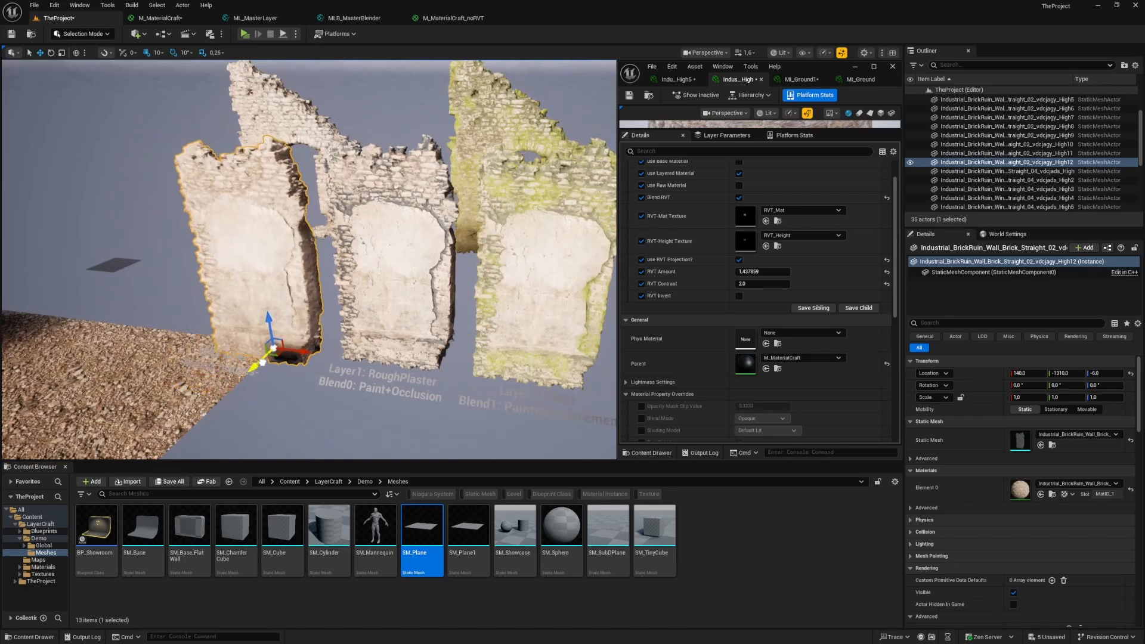
pyautogui.press('f')
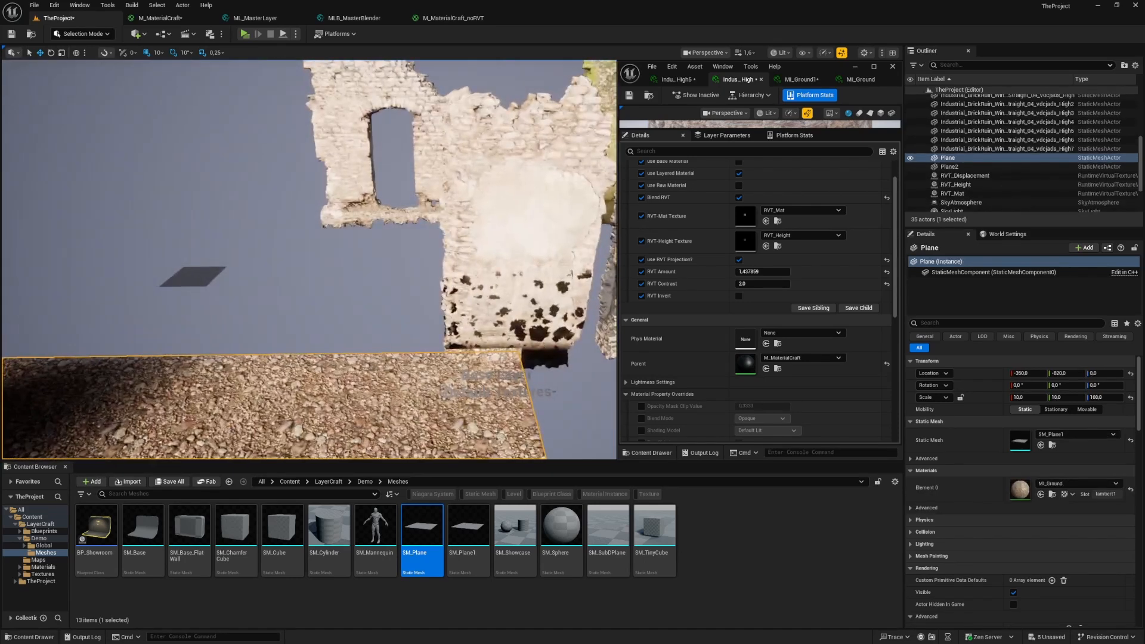
# Inspect the row of layered brick wall samples, selecting the plastered wall and the one before the Layer4: Decal sample
pyautogui.moveTo(507, 350); pyautogui.dragTo(496, 350)
pyautogui.moveTo(418, 342); pyautogui.dragTo(418, 342, button='right')
pyautogui.click(357, 312)
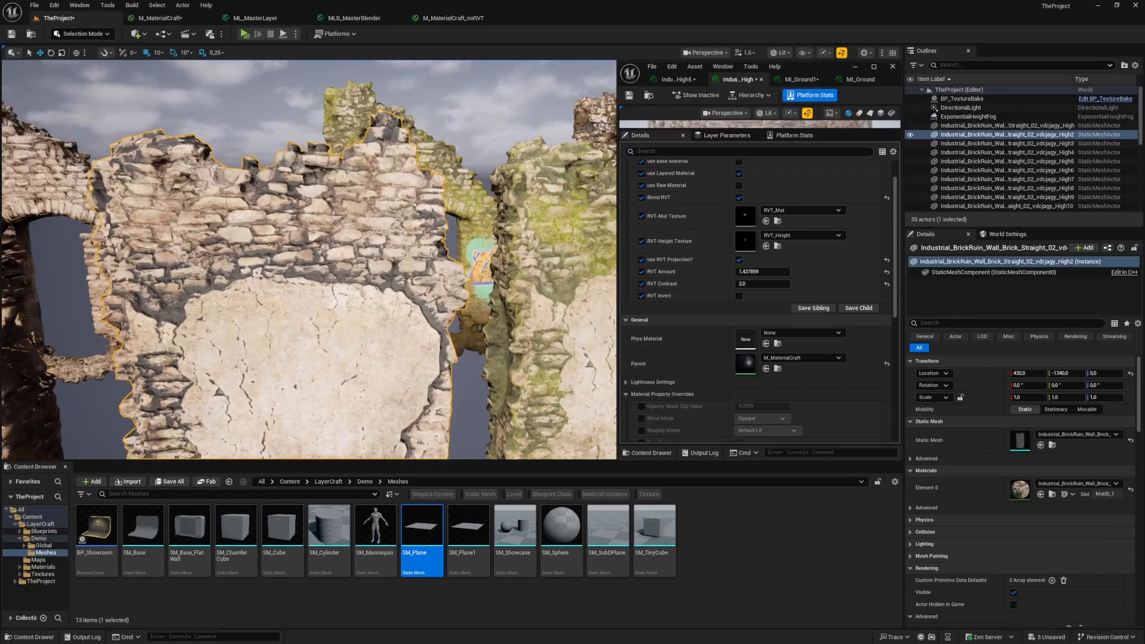
pyautogui.moveTo(358, 312); pyautogui.dragTo(301, 322, button='right')
pyautogui.scroll(-1, 358, 313)
pyautogui.click(358, 312)
pyautogui.click(301, 323)
pyautogui.scroll(-1, 301, 322)
pyautogui.scroll(1, 301, 323)
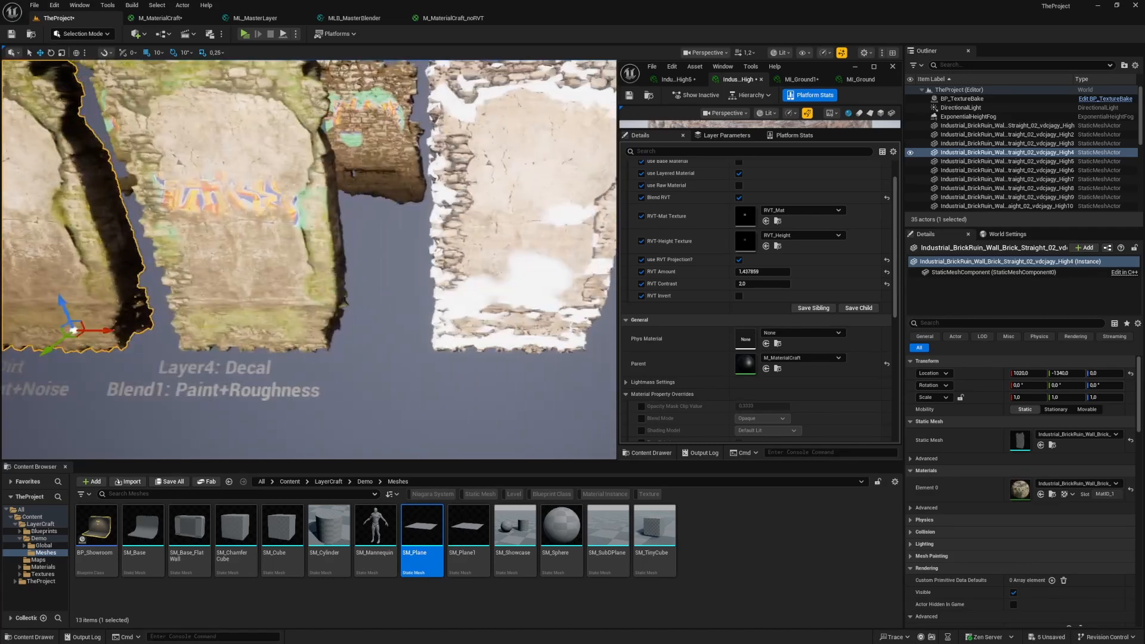
# Select the cracked-plaster wall beyond the snow-covered sample and inspect its layered surface up close
pyautogui.click(443, 250)
pyautogui.moveTo(443, 249); pyautogui.dragTo(240, 253, button='right')
pyautogui.rightClick(440, 264)
pyautogui.write('d')
pyautogui.scroll(-1, 440, 264)
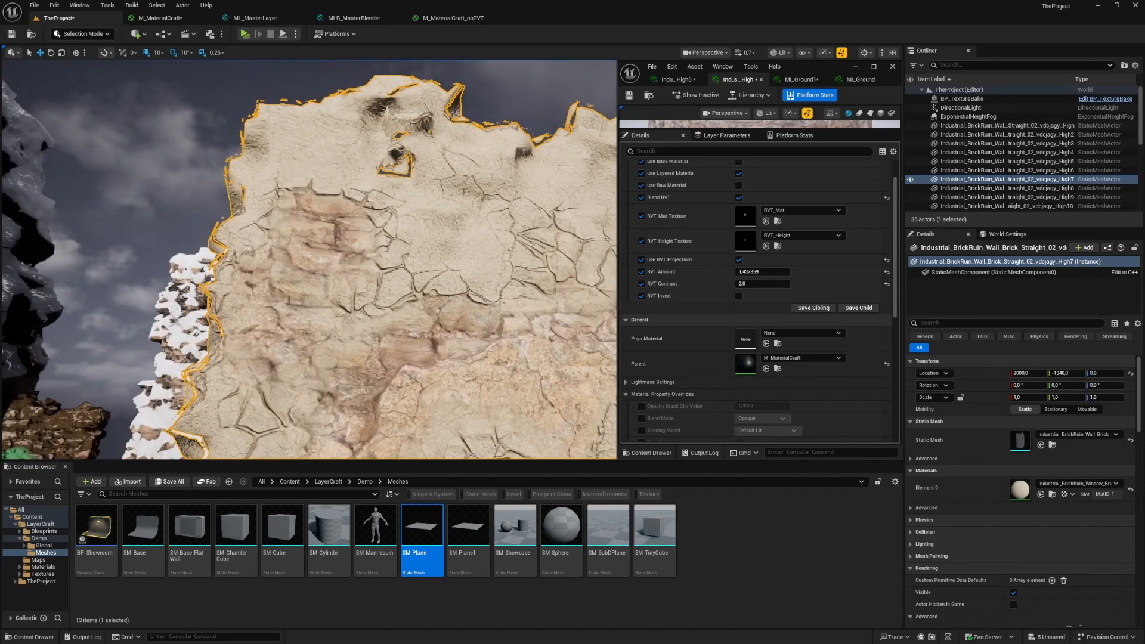
# Return to the pebble ground plane and examine where the base of the pale upright wall blends into it
pyautogui.moveTo(309, 259); pyautogui.dragTo(122, 323, button='right')
pyautogui.press('w')
pyautogui.scroll(-2, 309, 259)
pyautogui.press('s')
pyautogui.press('e')
pyautogui.press('w')
pyautogui.press('s')
pyautogui.scroll(1, 298, 253)
pyautogui.press('w')
pyautogui.press('s')
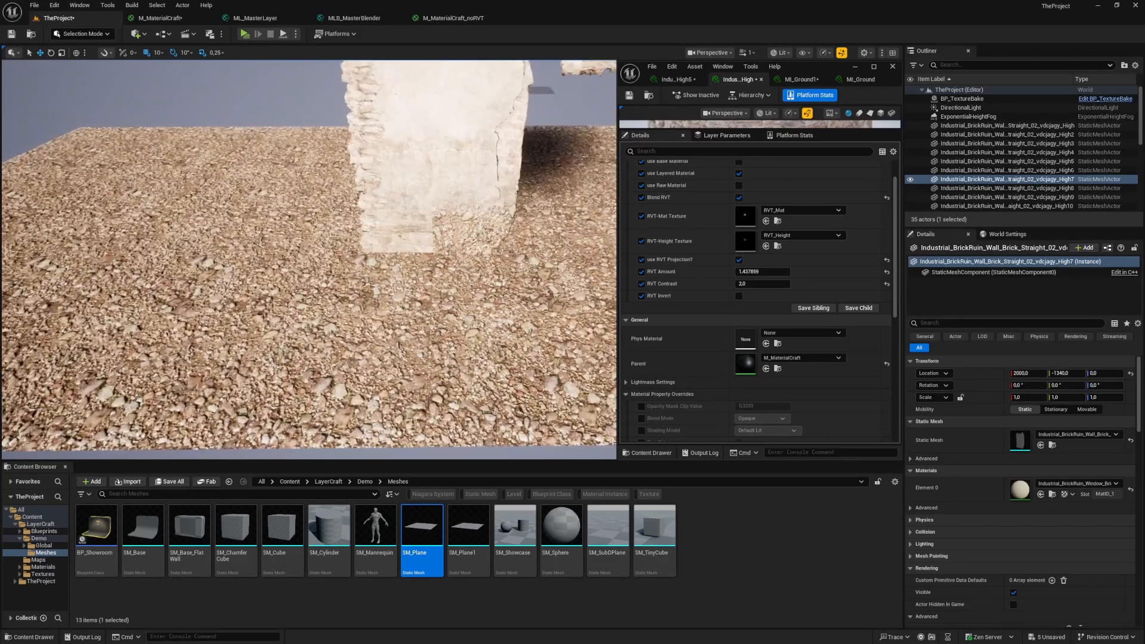
# Examine the pebble ground's relief from a low angle, finishing with an overview of the walls on the plane
pyautogui.moveTo(310, 259); pyautogui.dragTo(250, 251, button='right')
pyautogui.scroll(-2, 280, 255)
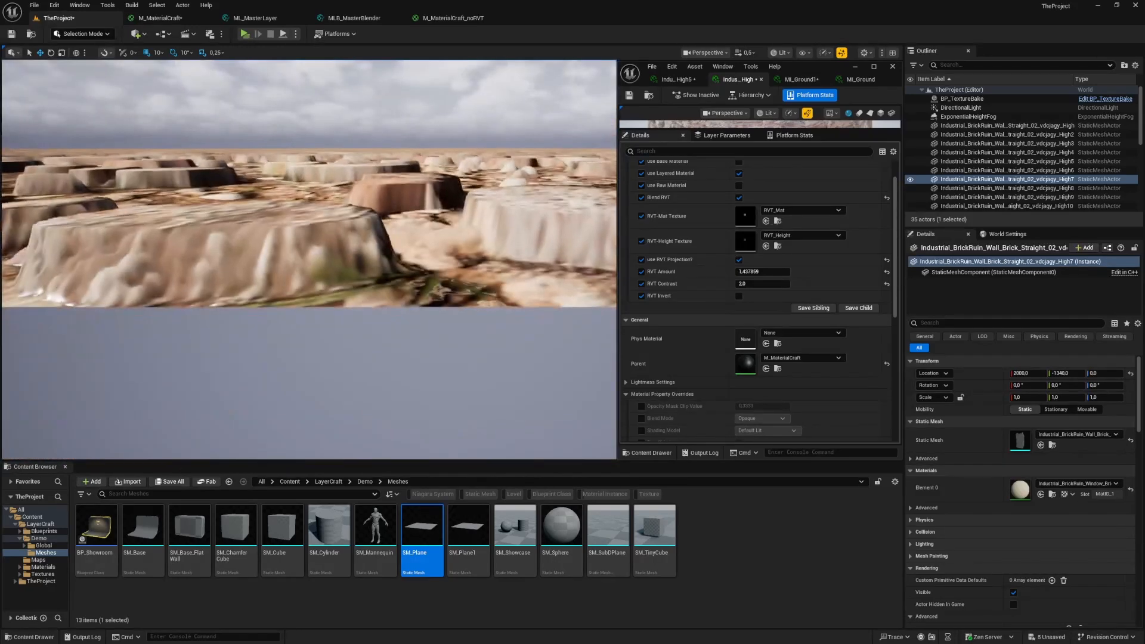
pyautogui.moveTo(309, 259); pyautogui.dragTo(203, 238, button='right')
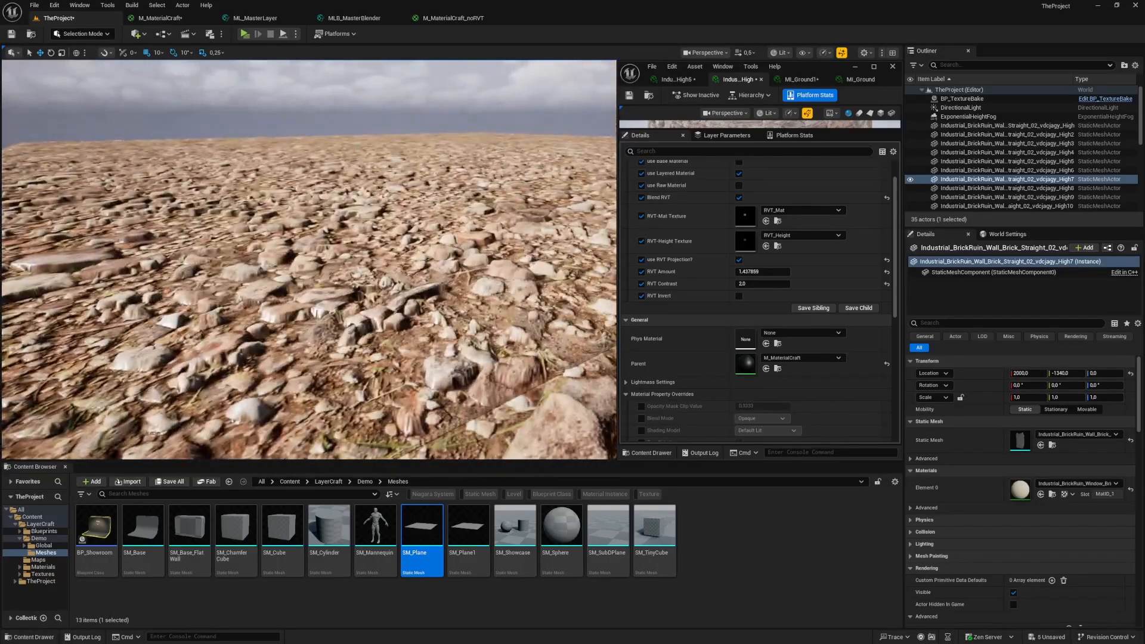
pyautogui.moveTo(310, 259); pyautogui.dragTo(451, 299, button='right')
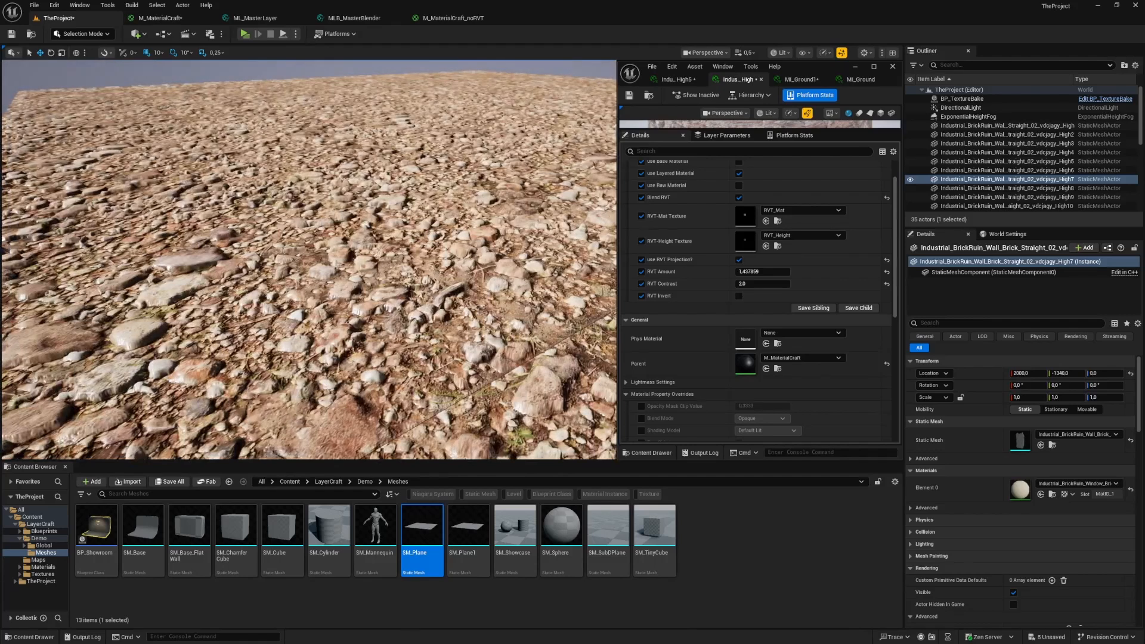
pyautogui.moveTo(310, 260); pyautogui.dragTo(320, 222, button='right')
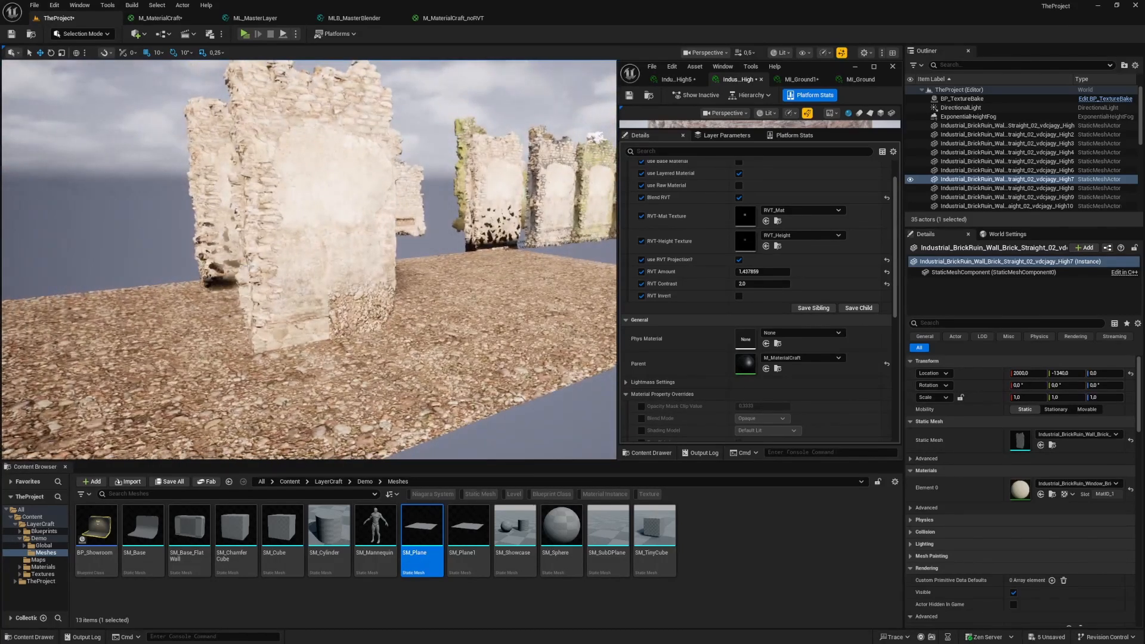